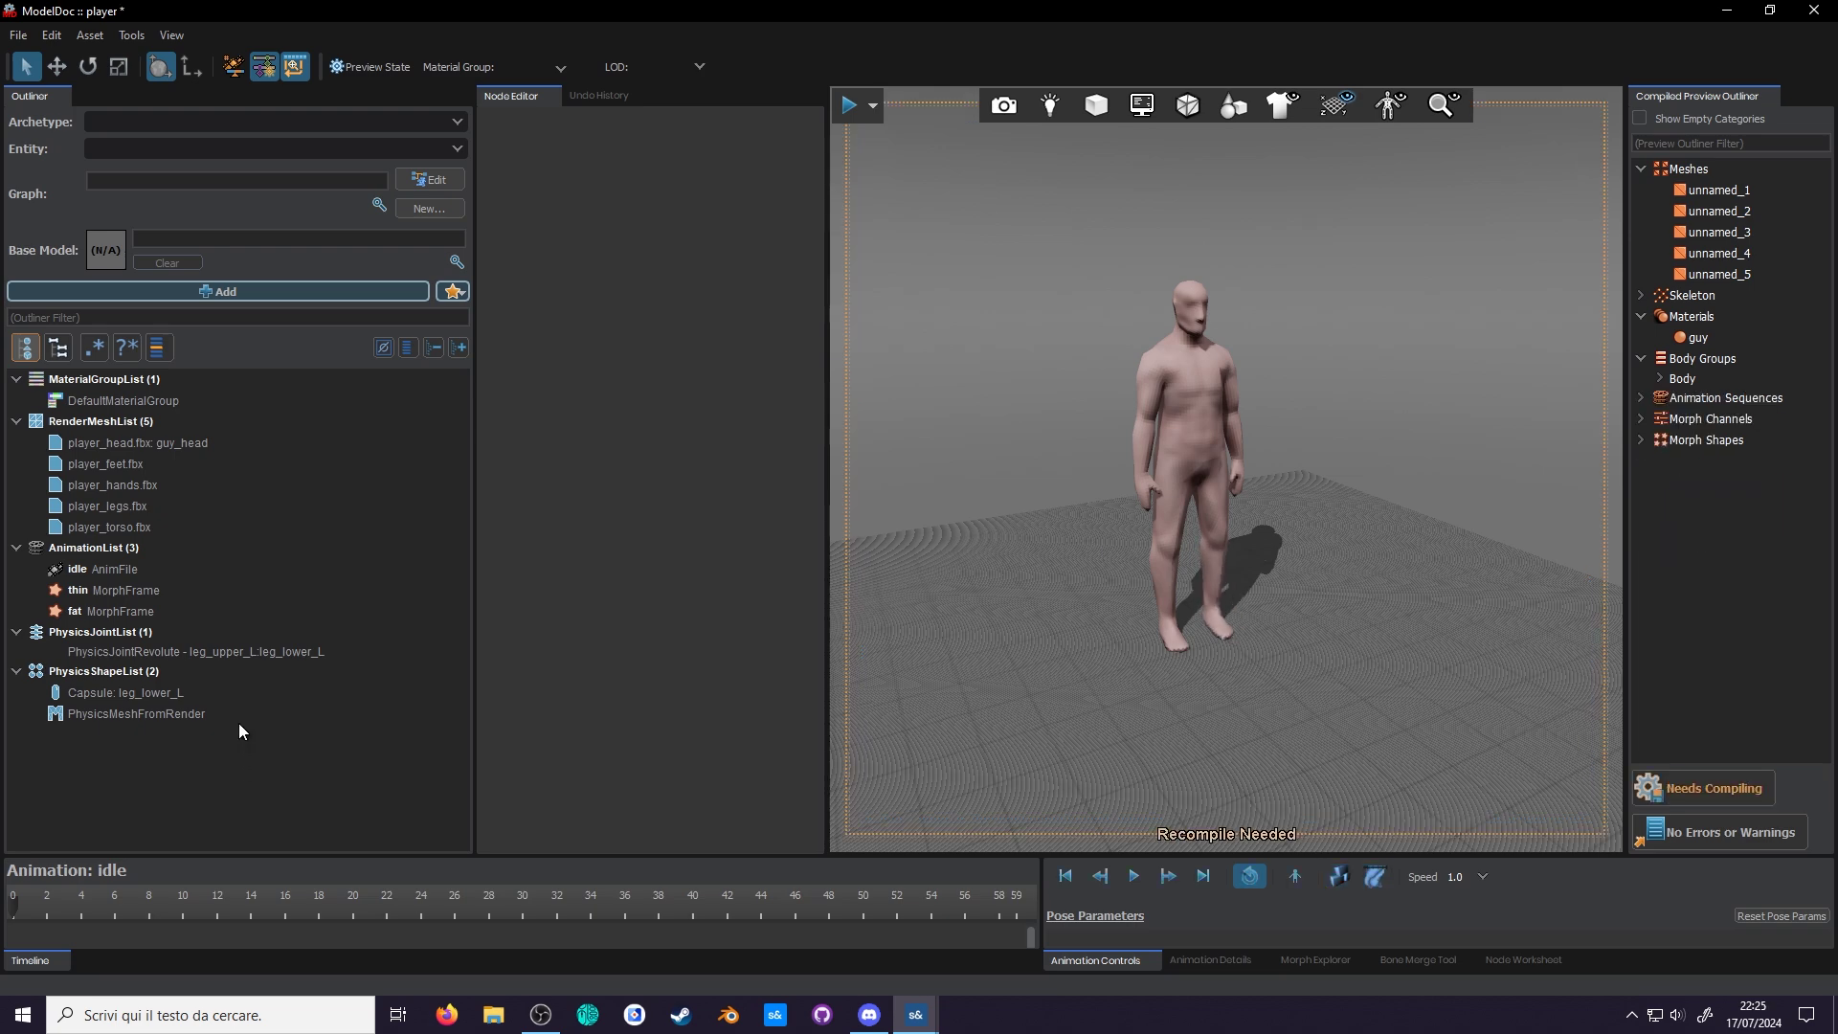
# Step: Delete the existing revolute joint, the leg_lower_L capsule and the PhysicsMeshFromRender shape from the model
pyautogui.click(239, 720)
pyautogui.keyDown('shift'); pyautogui.click(269, 651); pyautogui.keyUp('shift')
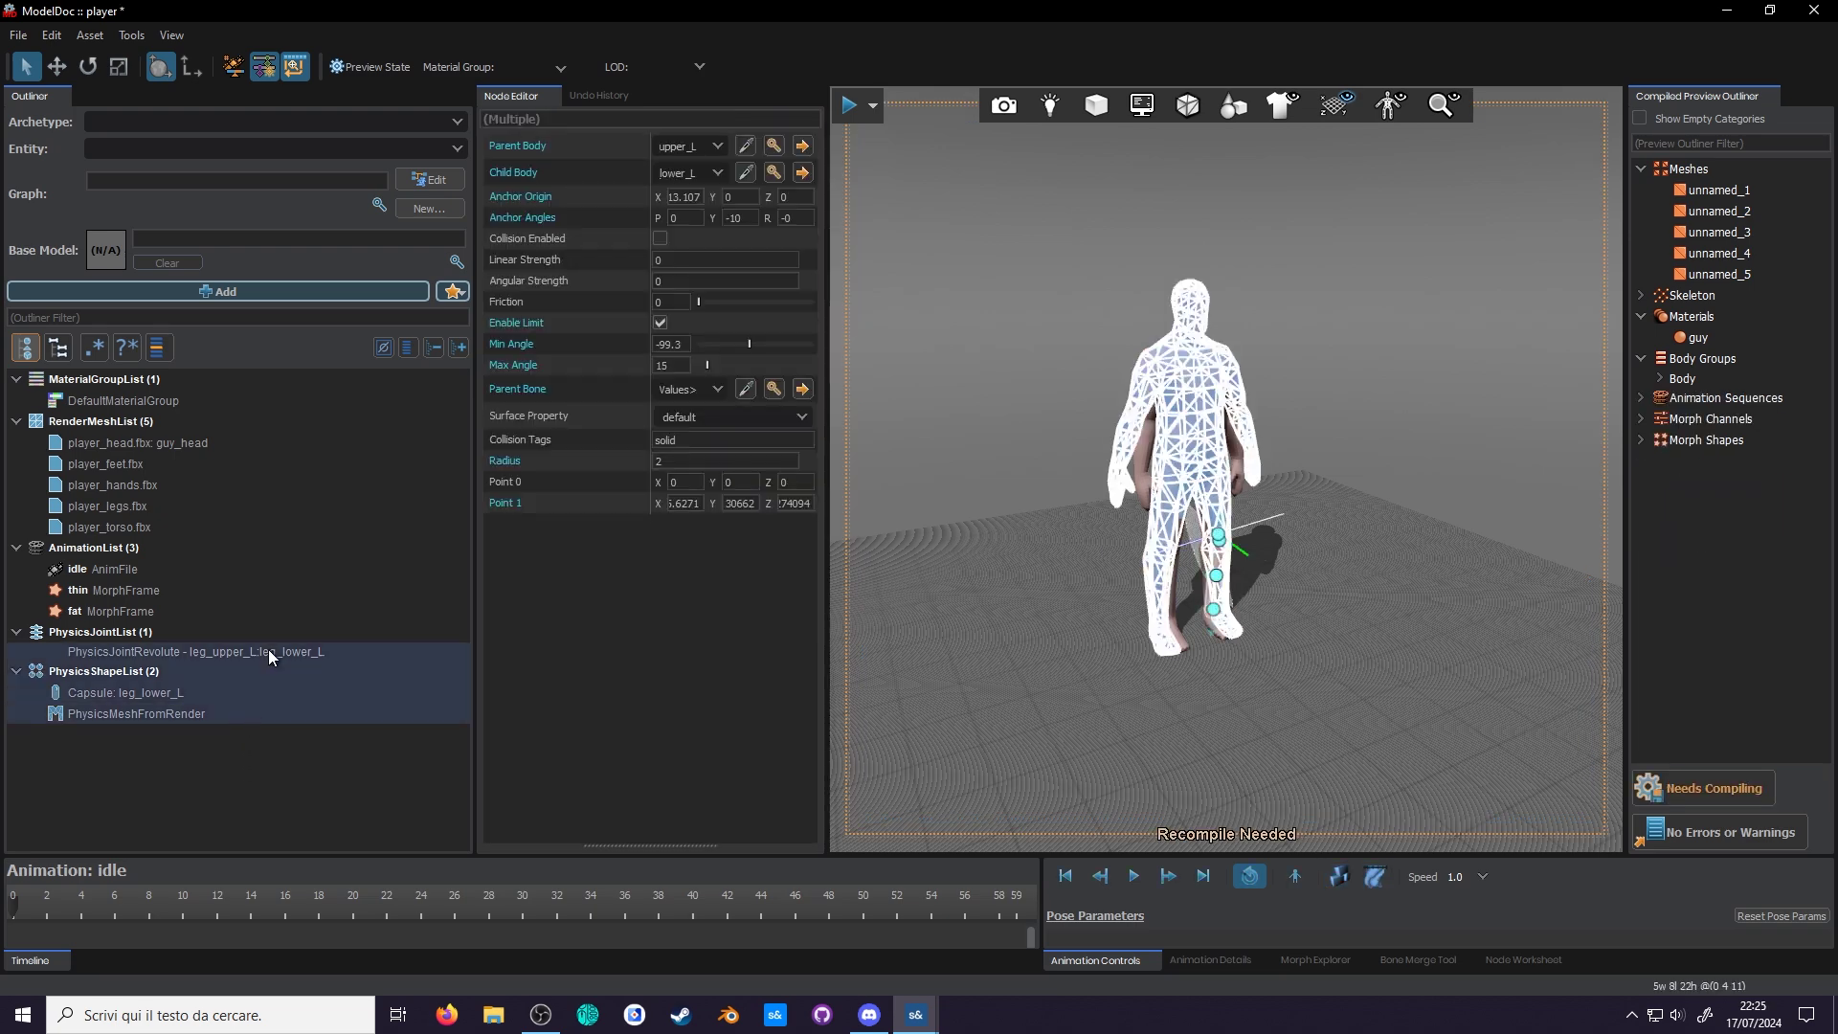
pyautogui.press('Delete')
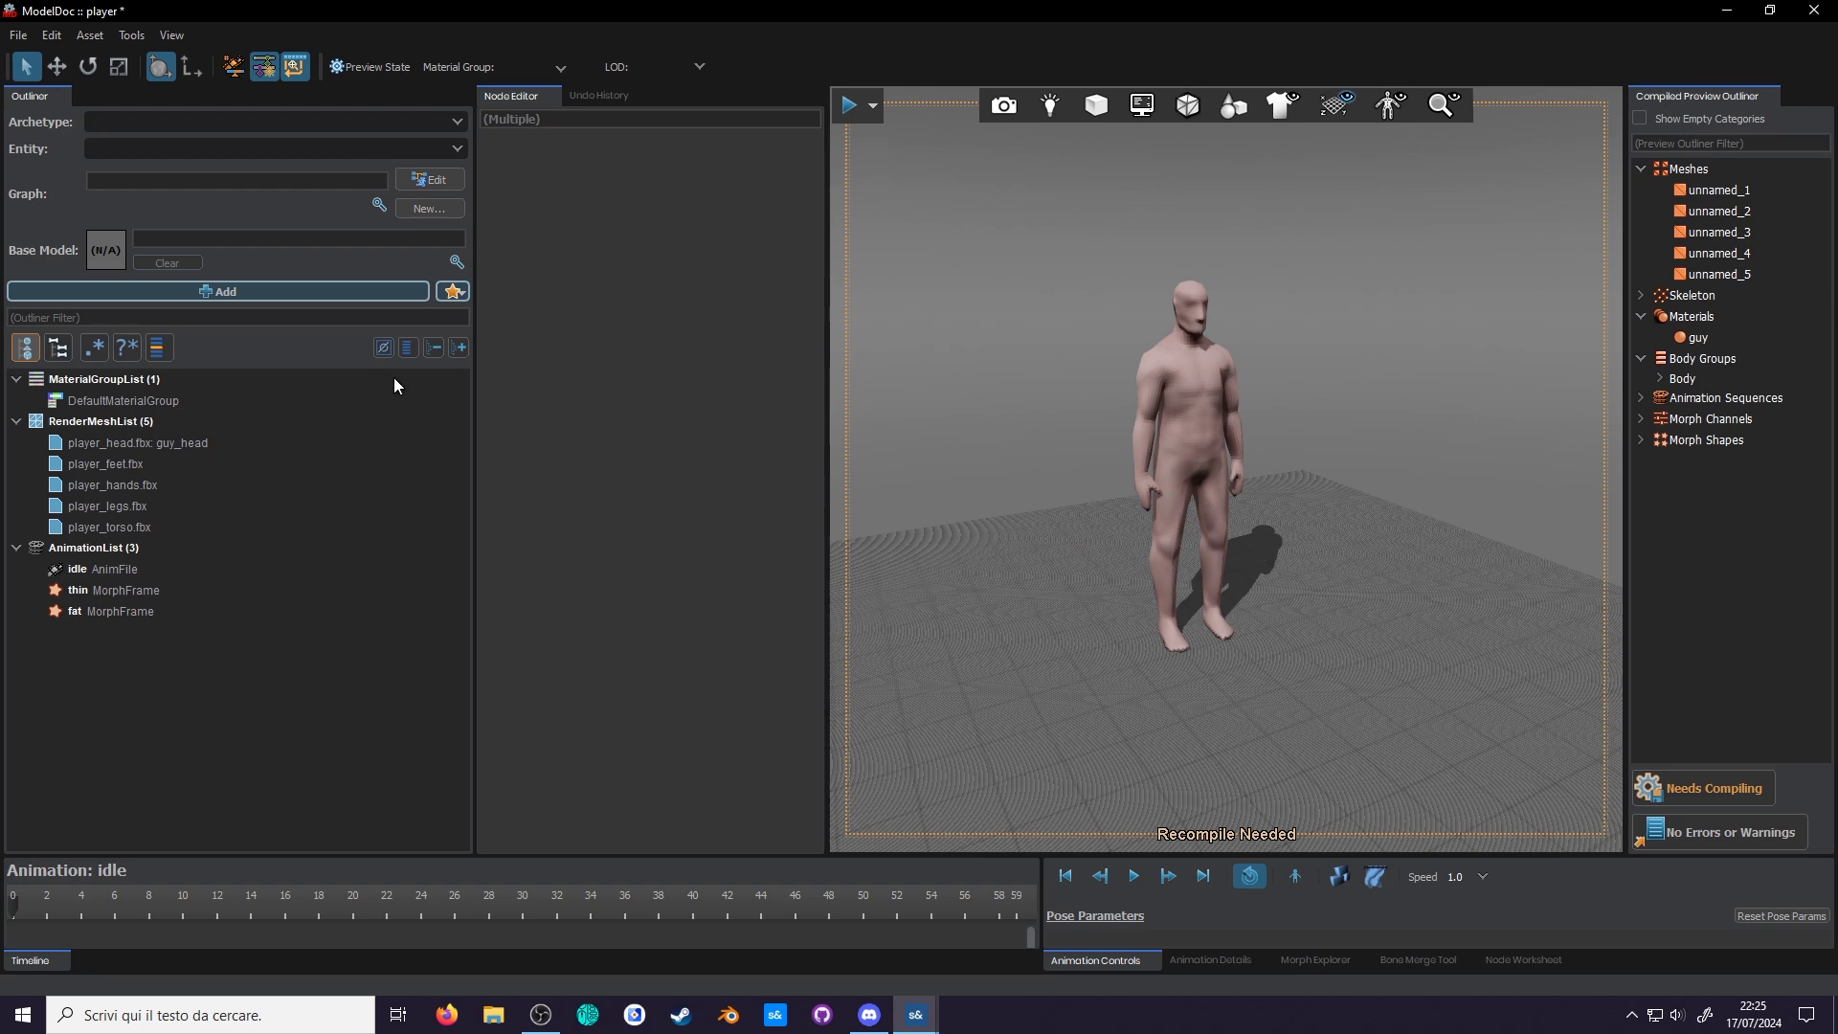
# Step: Create a biped ragdoll with the LeftShoulder and RightShoulder bone assignments left empty
pyautogui.click(453, 292)
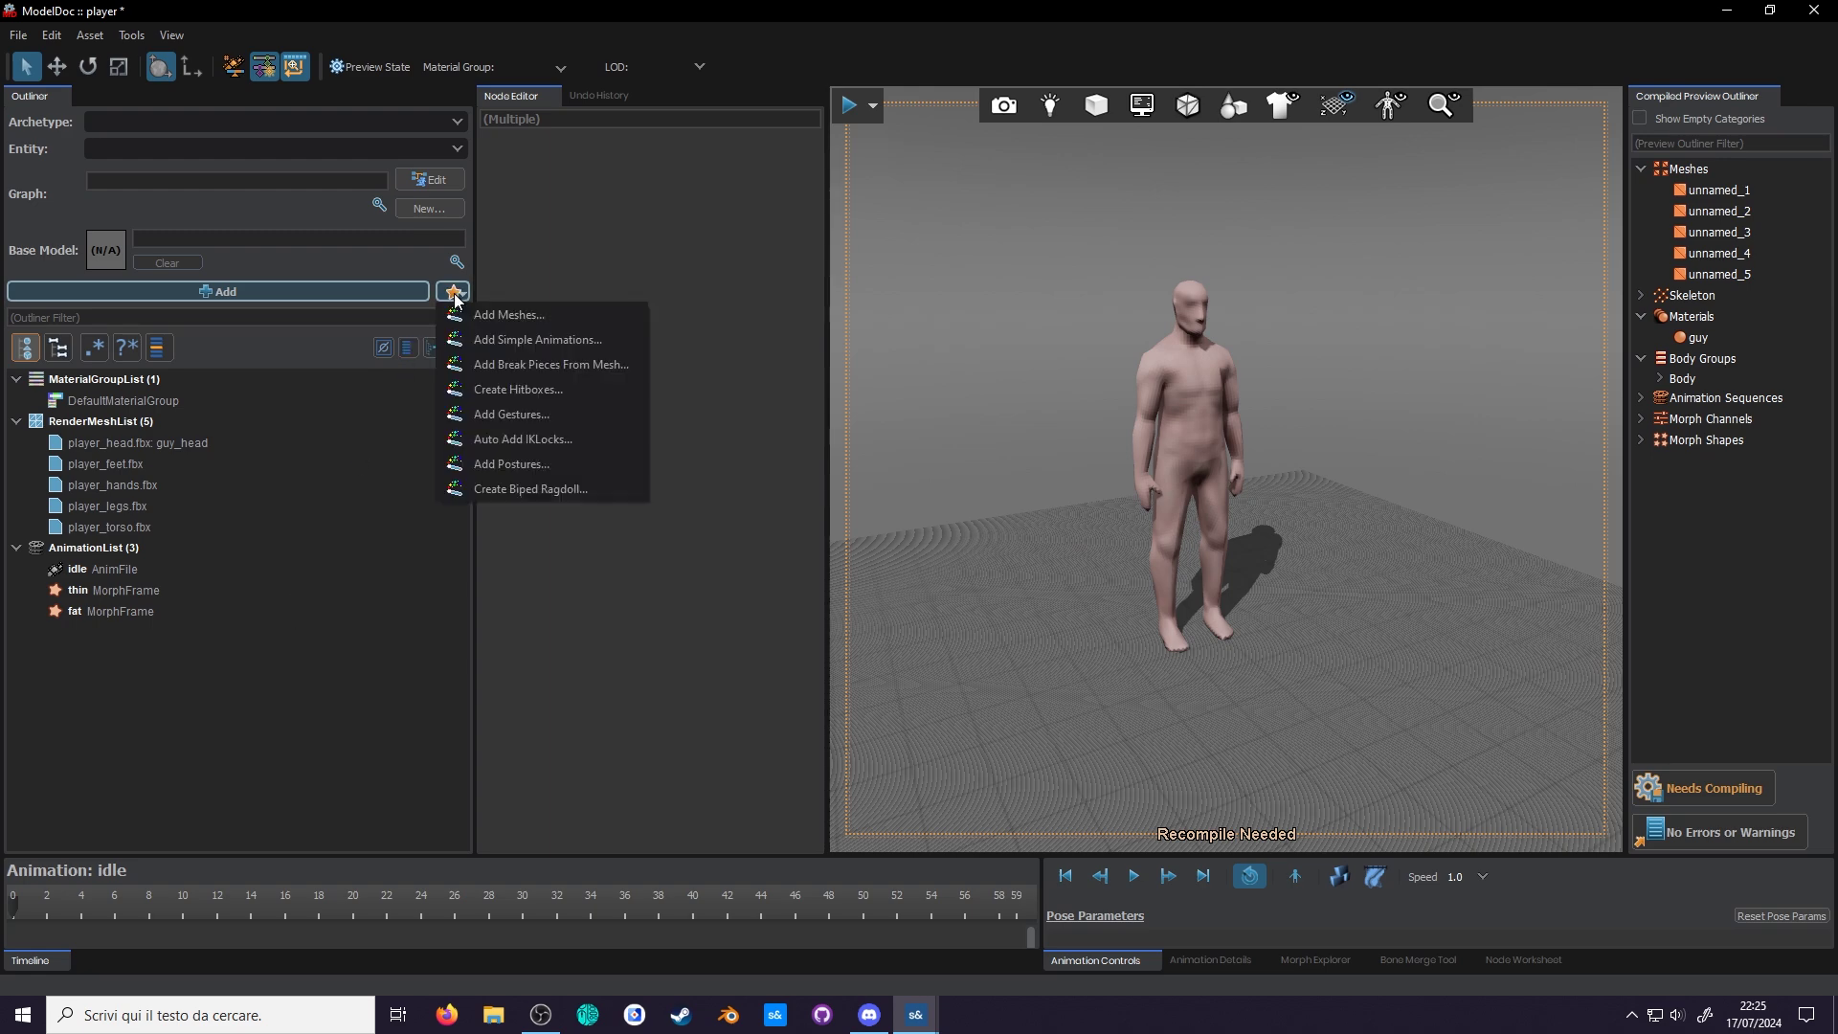
pyautogui.click(505, 497)
pyautogui.moveTo(559, 395); pyautogui.dragTo(763, 132)
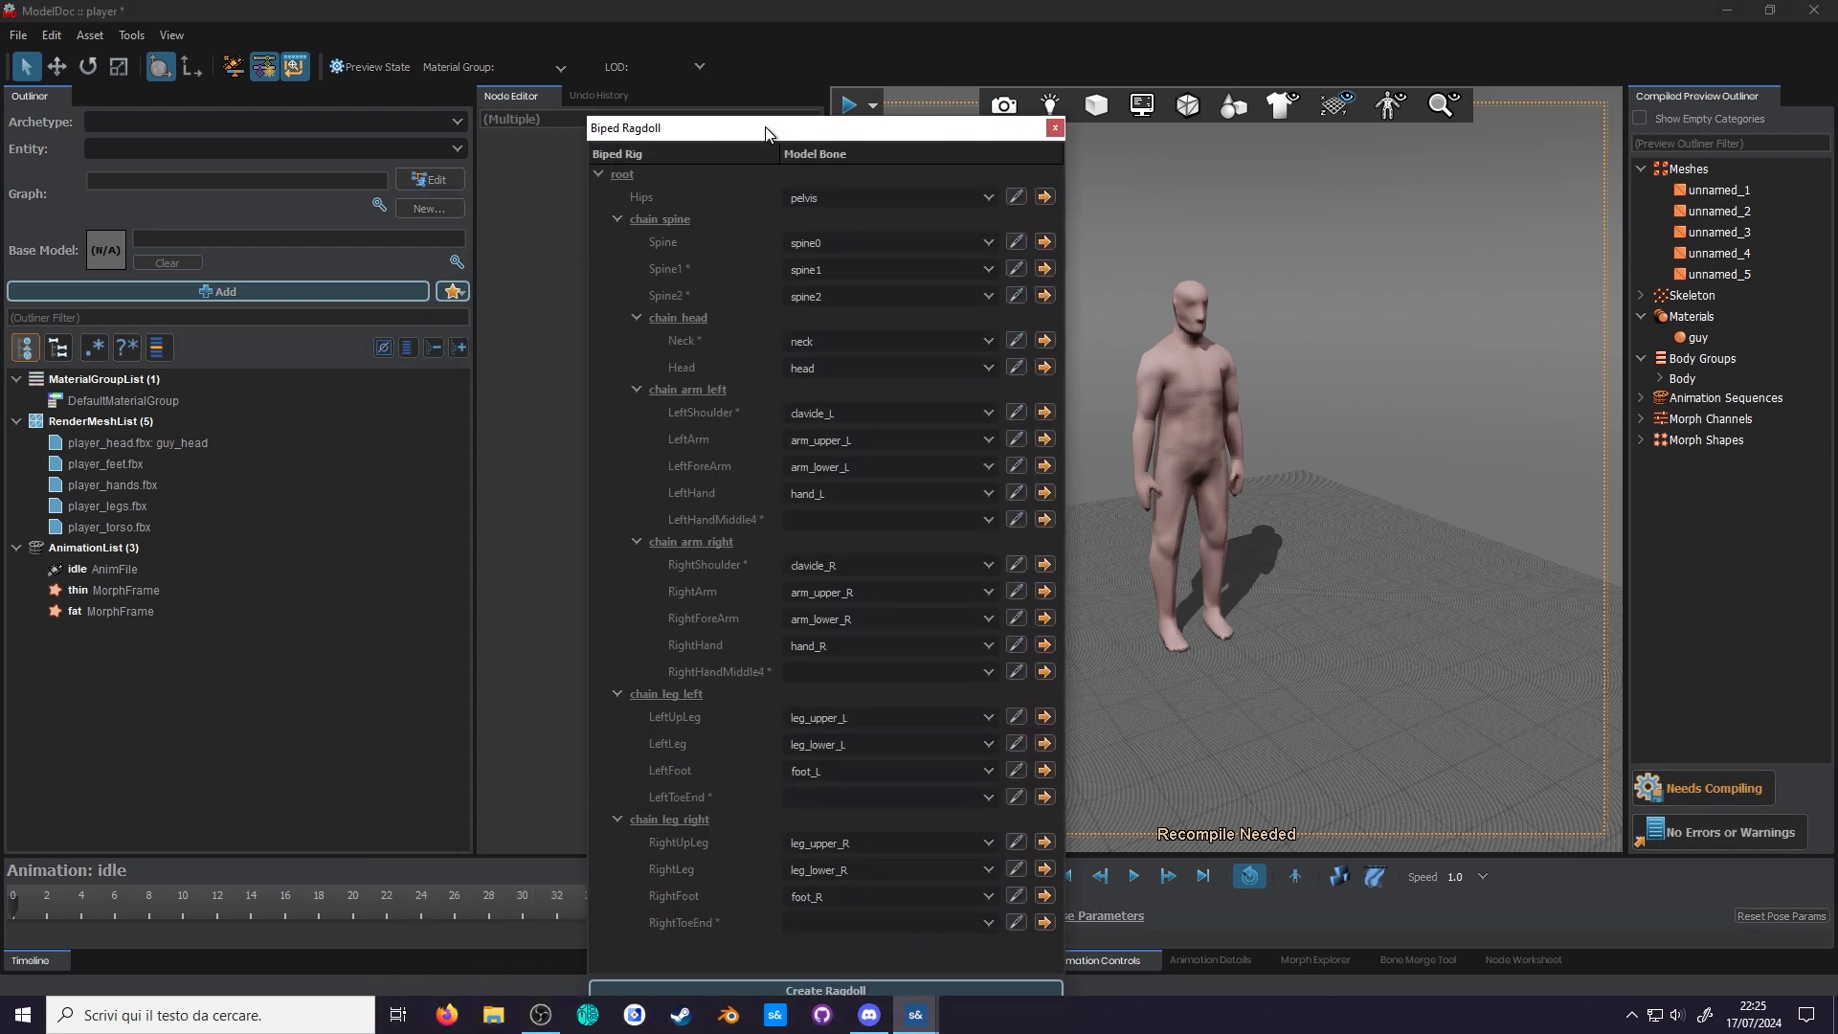
pyautogui.click(986, 413)
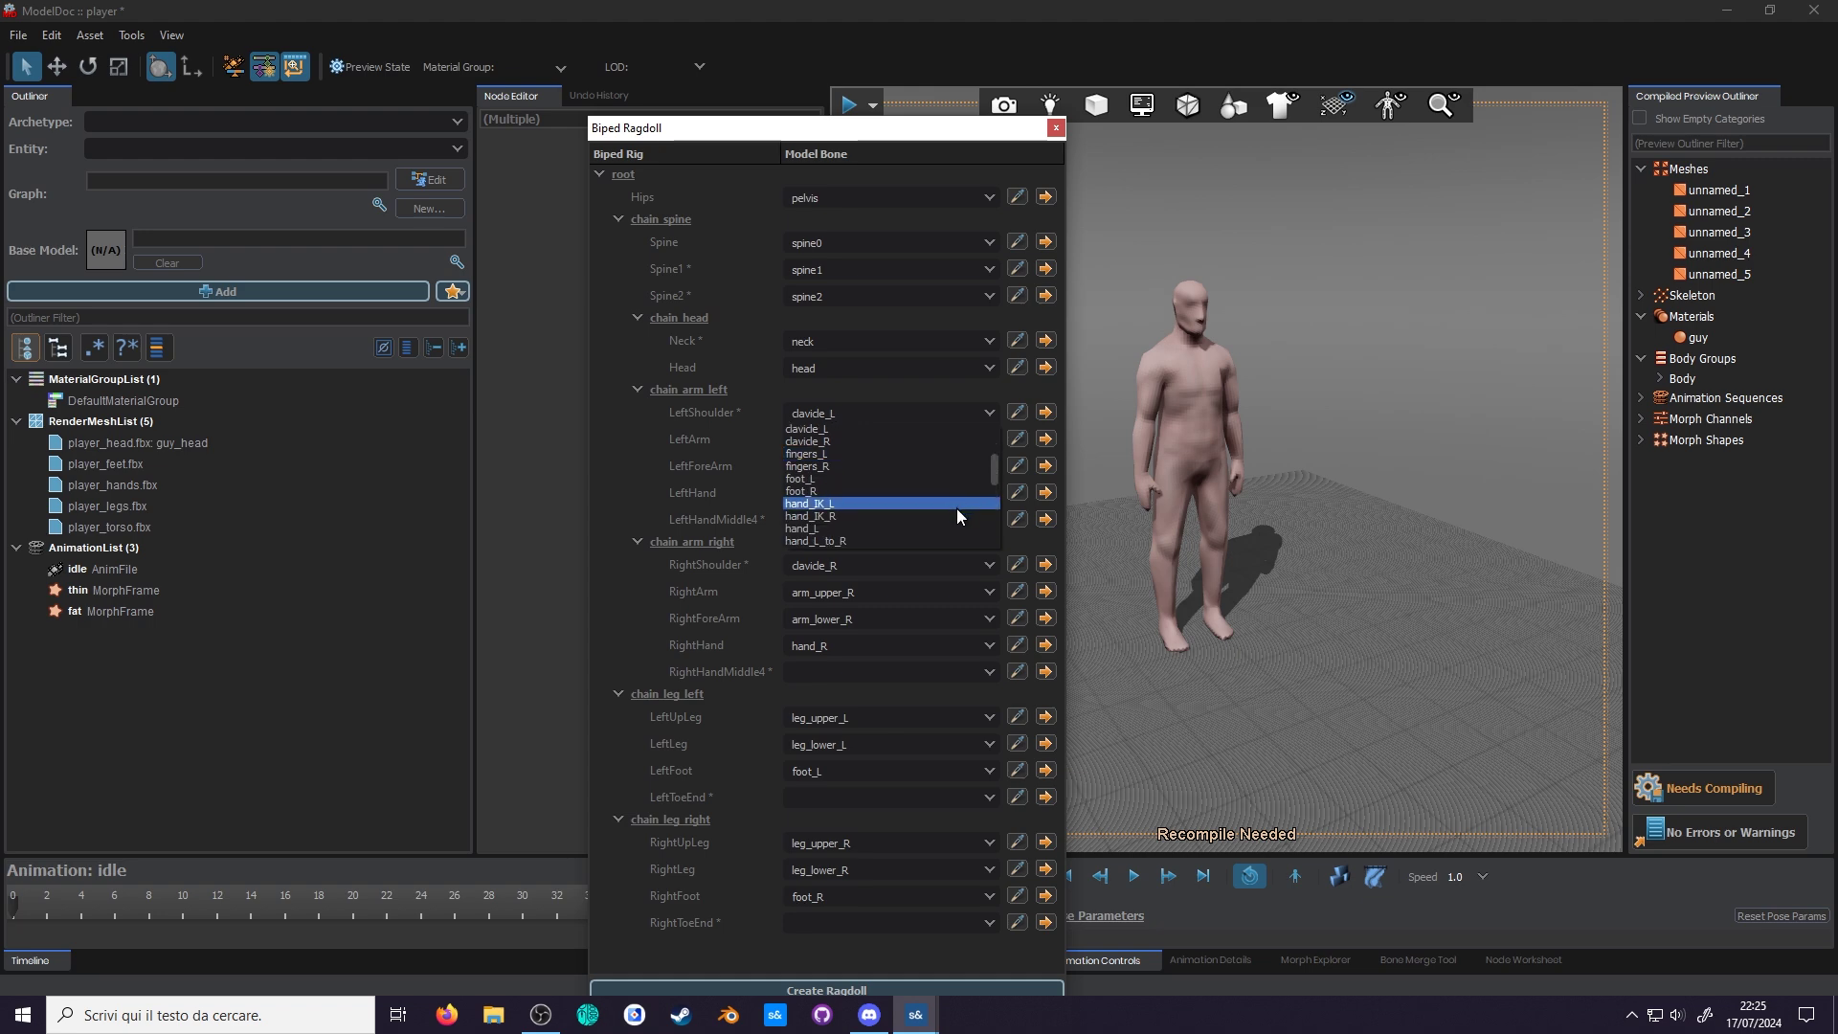
pyautogui.scroll(3, 957, 508)
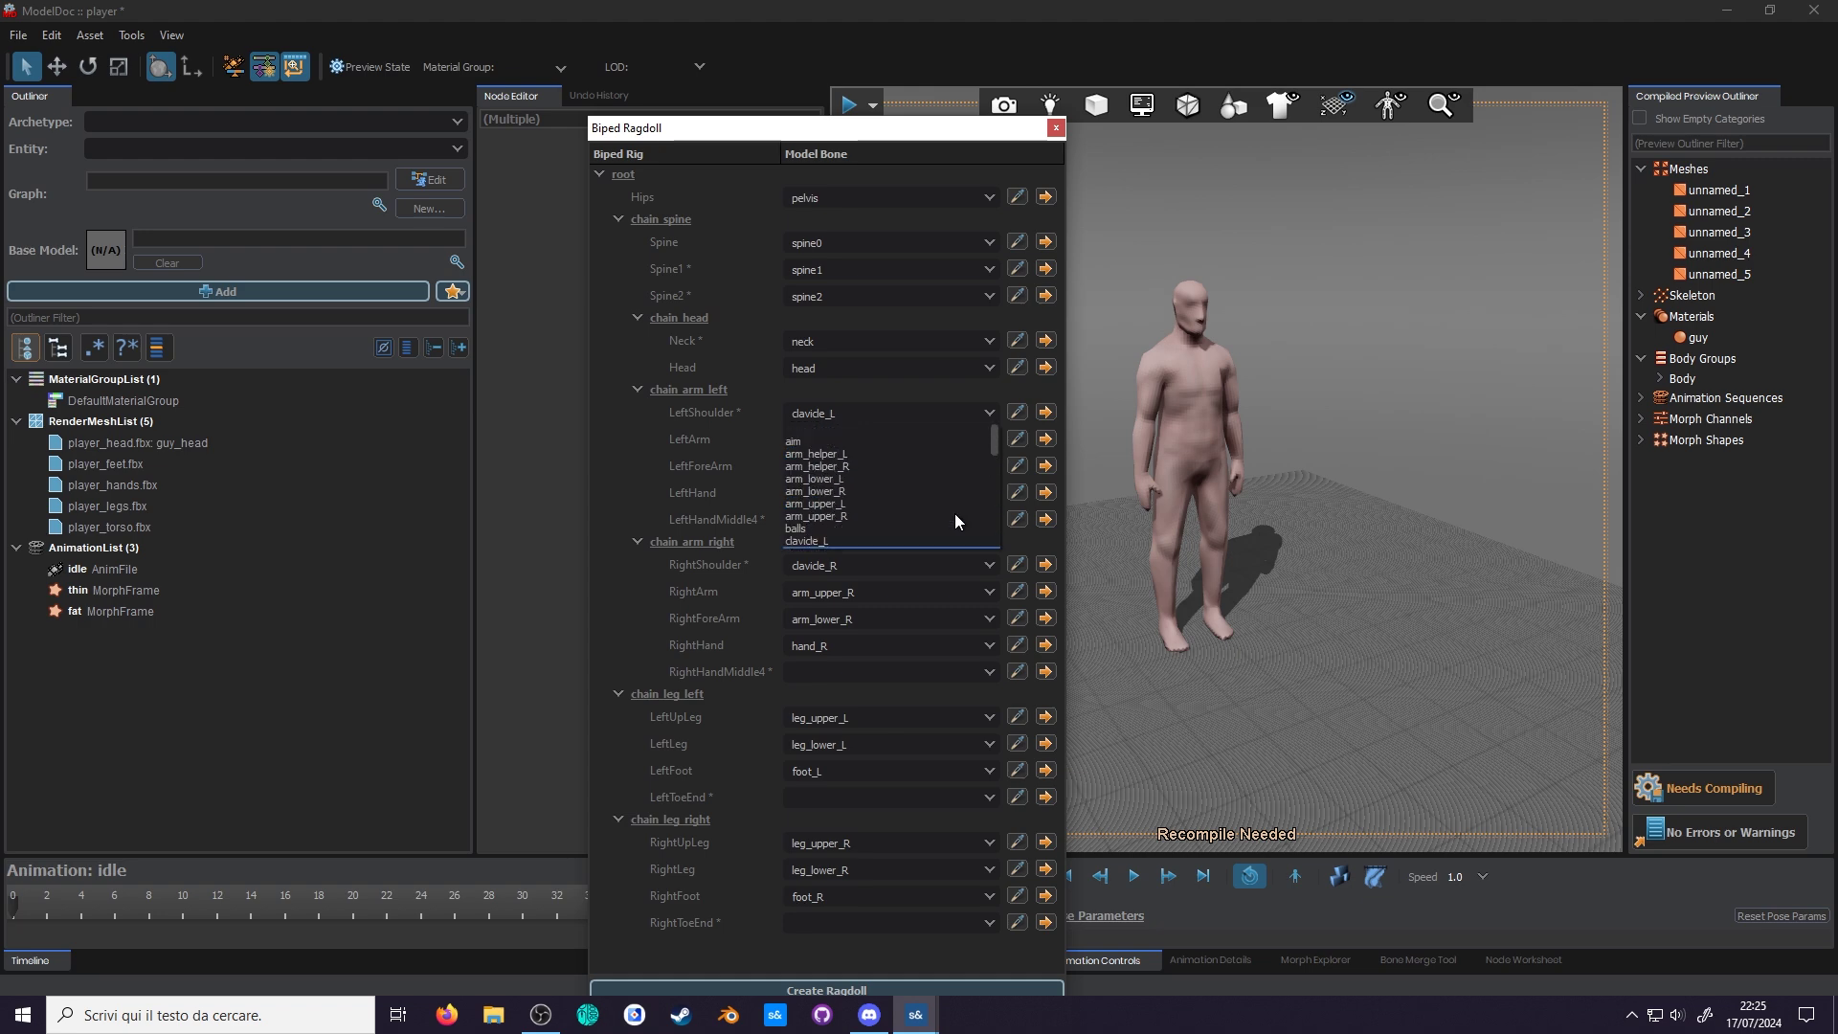
pyautogui.click(915, 425)
pyautogui.click(988, 569)
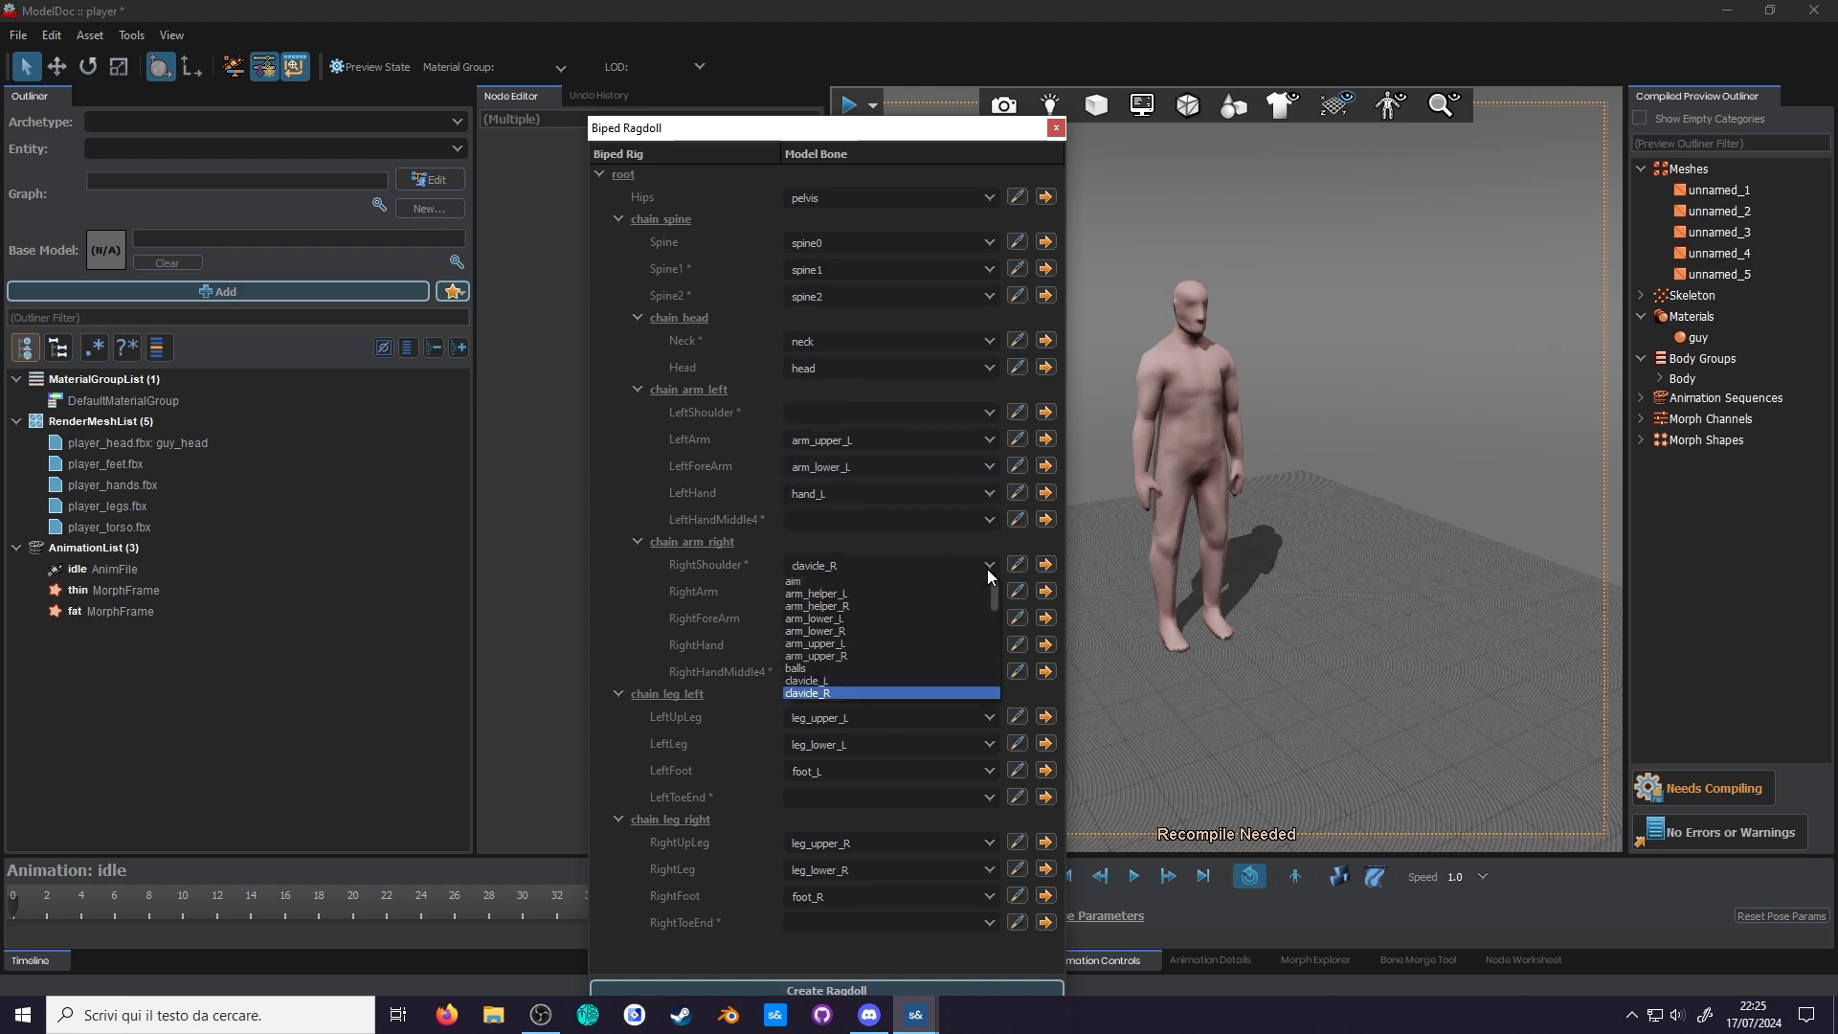
pyautogui.scroll(1, 865, 599)
pyautogui.click(846, 578)
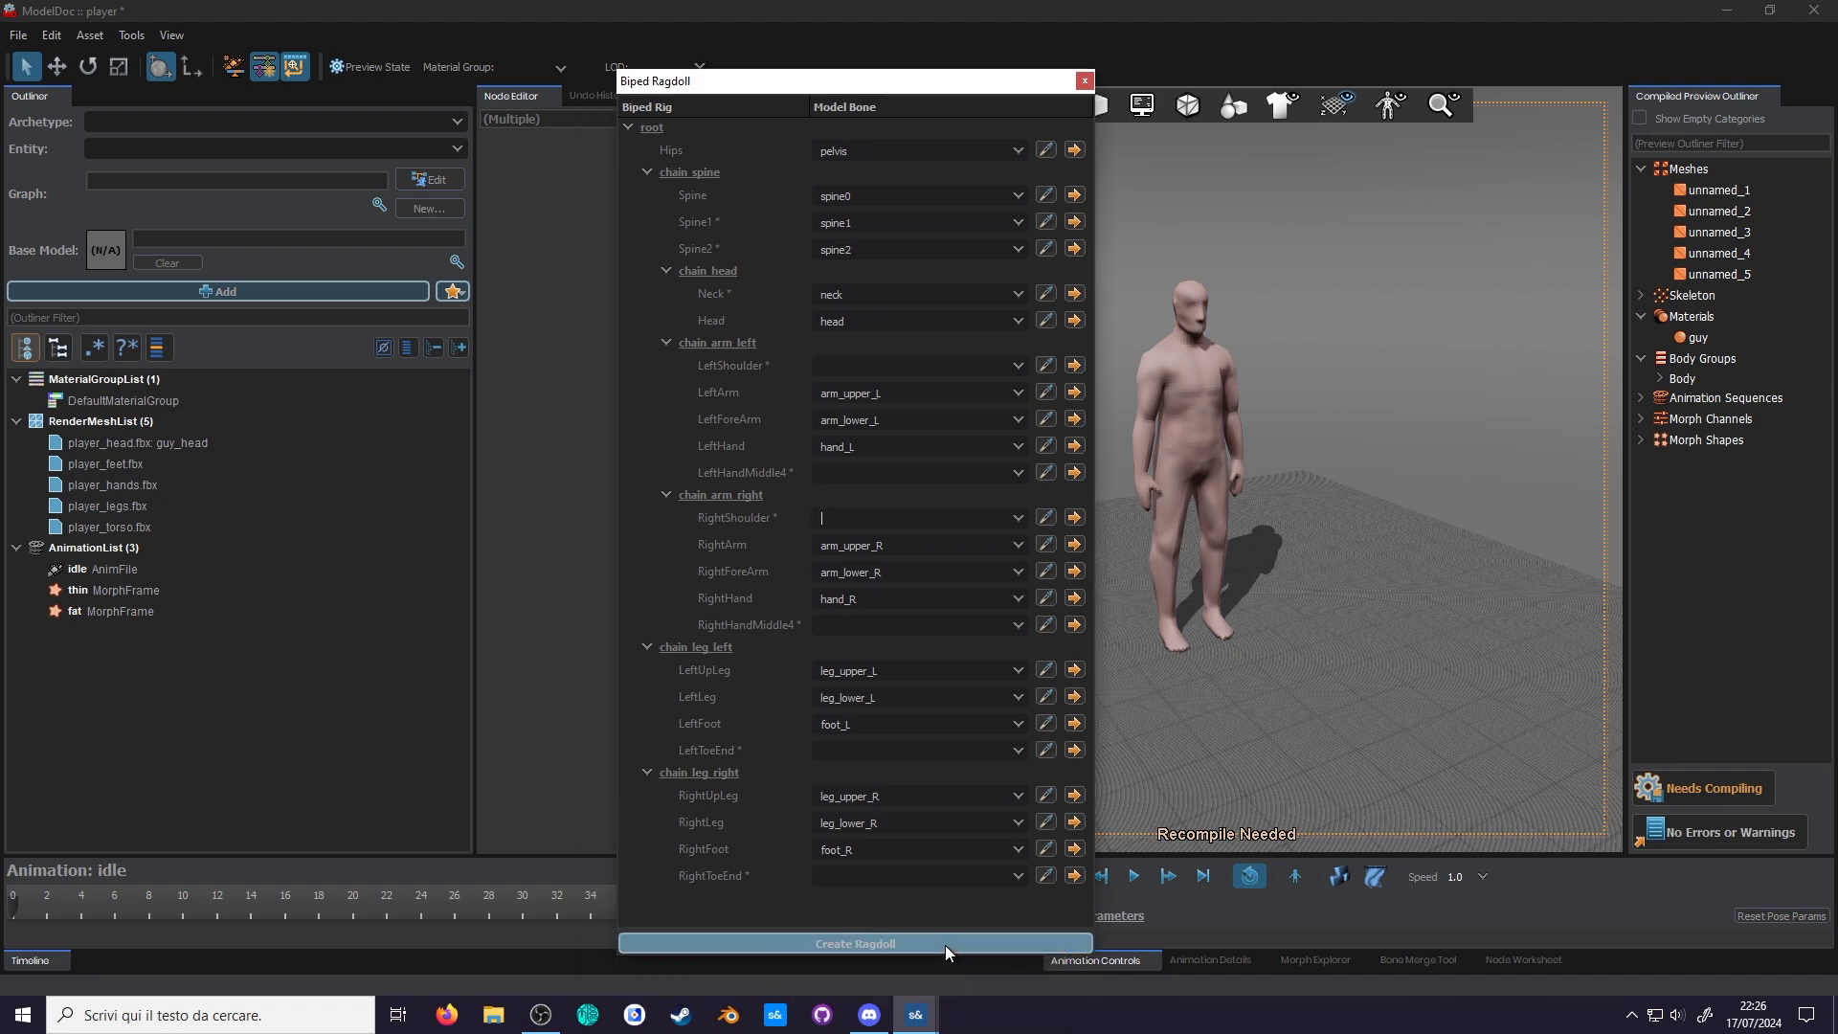
pyautogui.click(945, 945)
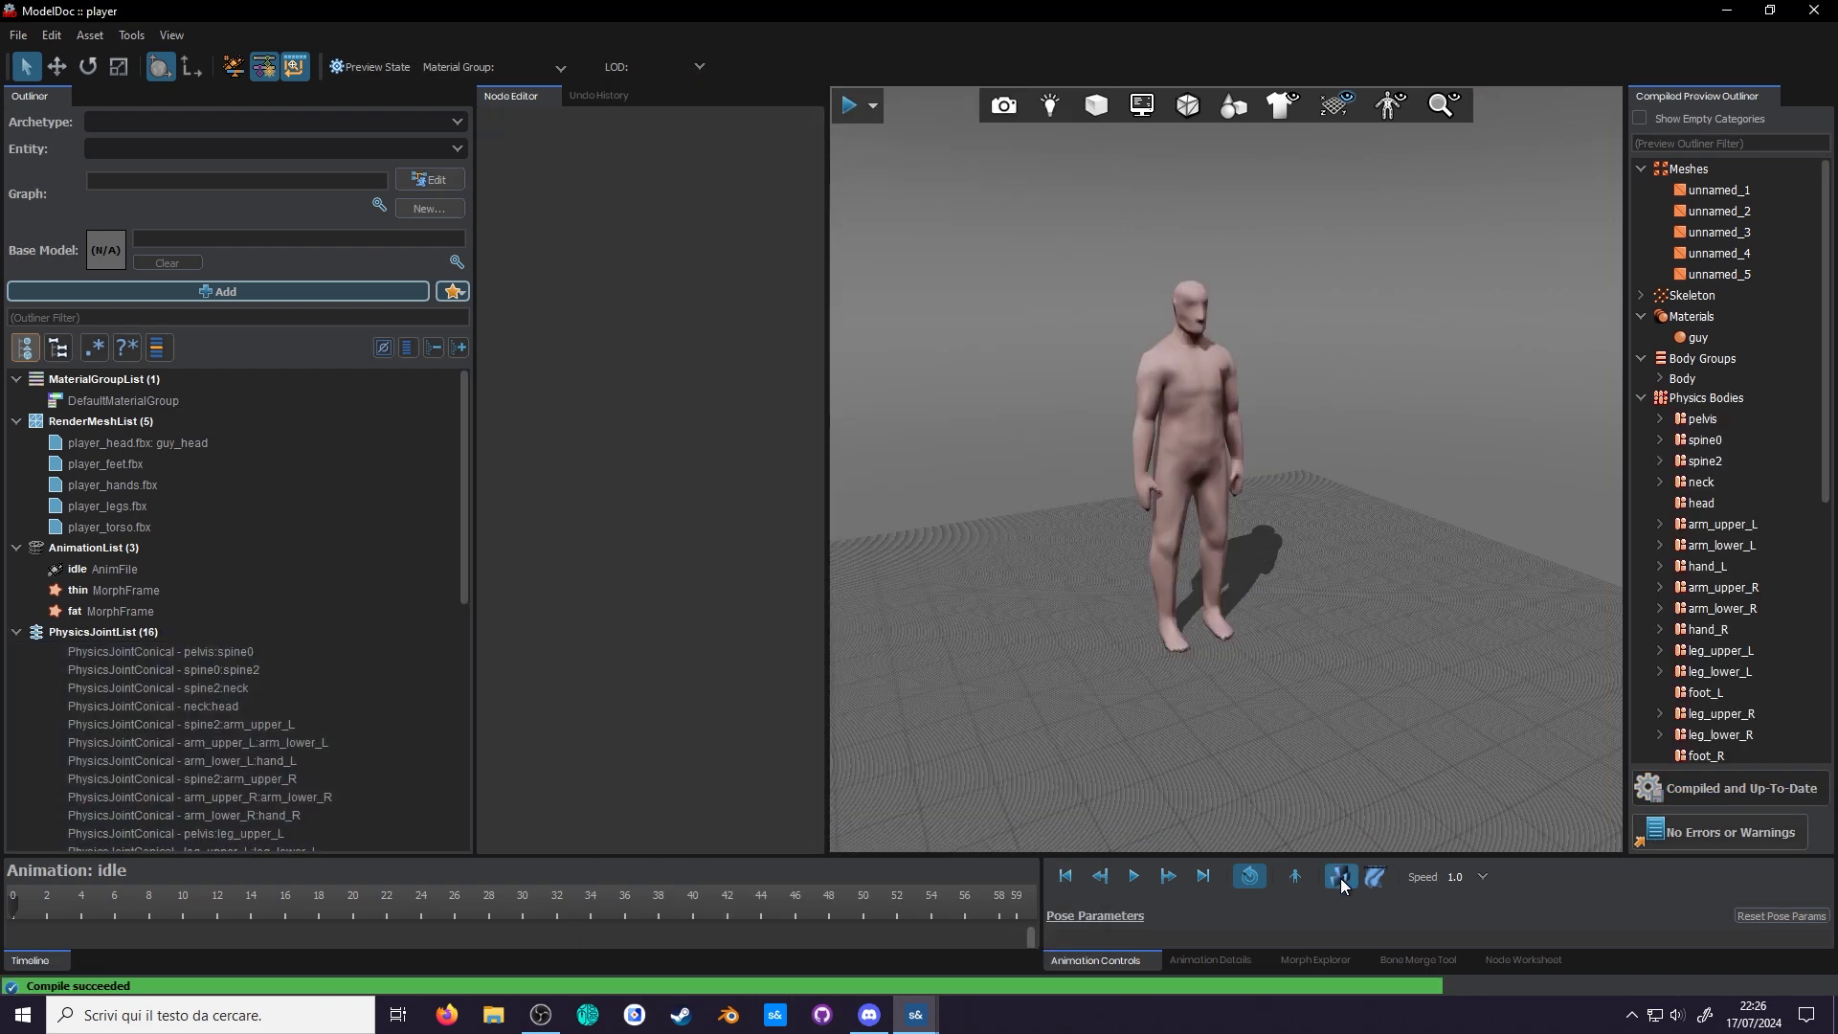
# Step: Run the physics preview and pull the biped ragdoll around to test how it moves
pyautogui.click(1341, 877)
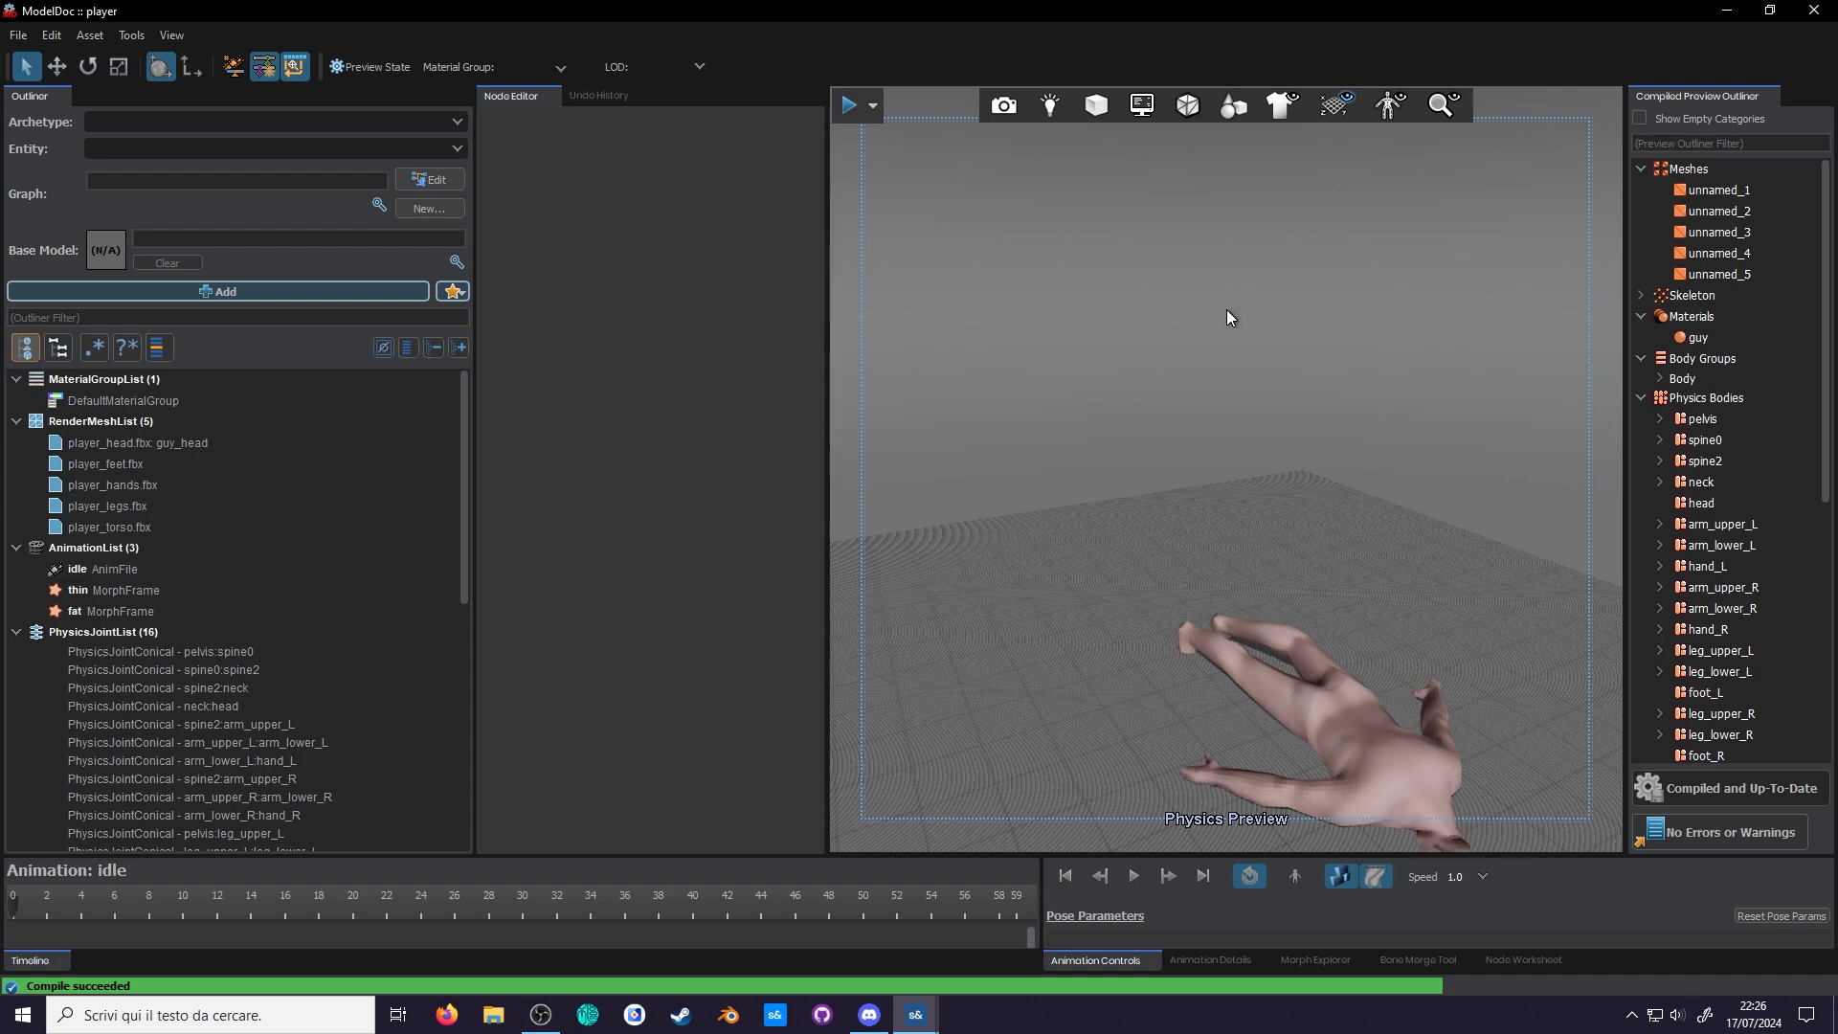
pyautogui.moveTo(1311, 606); pyautogui.dragTo(1494, 766, button='right')
pyautogui.moveTo(1152, 562); pyautogui.dragTo(1126, 322)
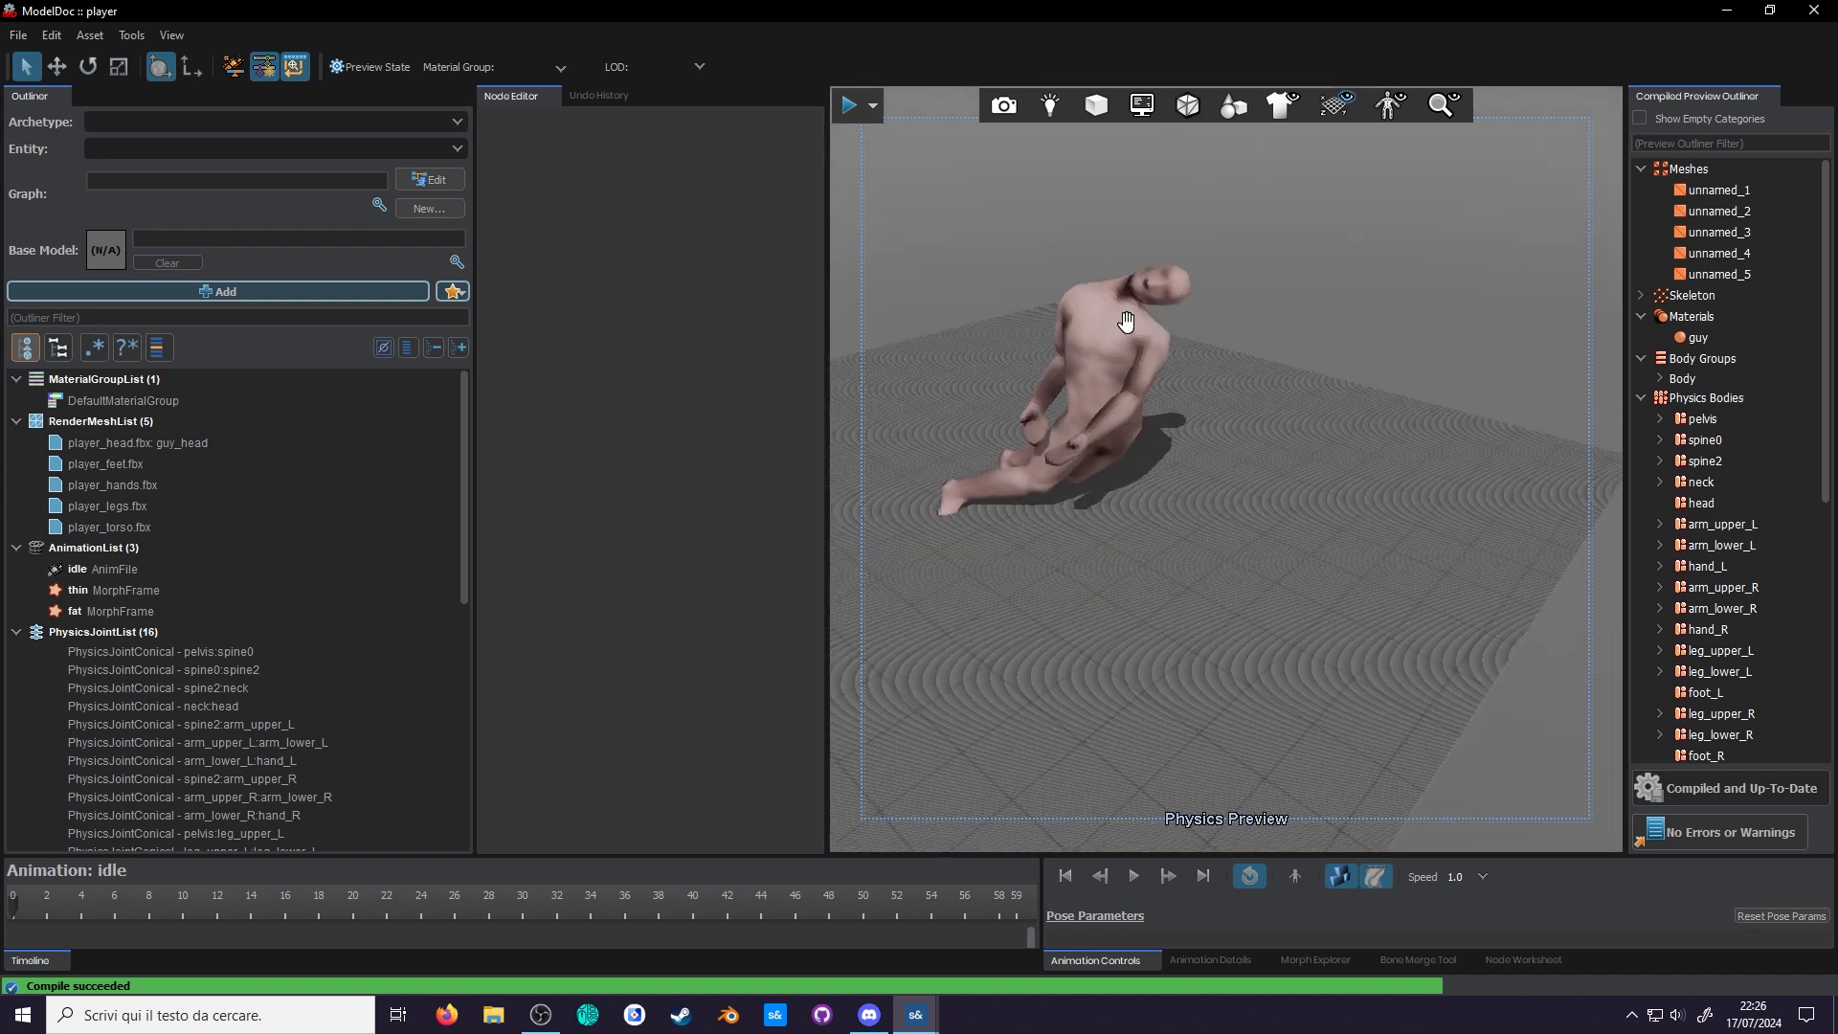
pyautogui.moveTo(1211, 474); pyautogui.dragTo(1072, 392)
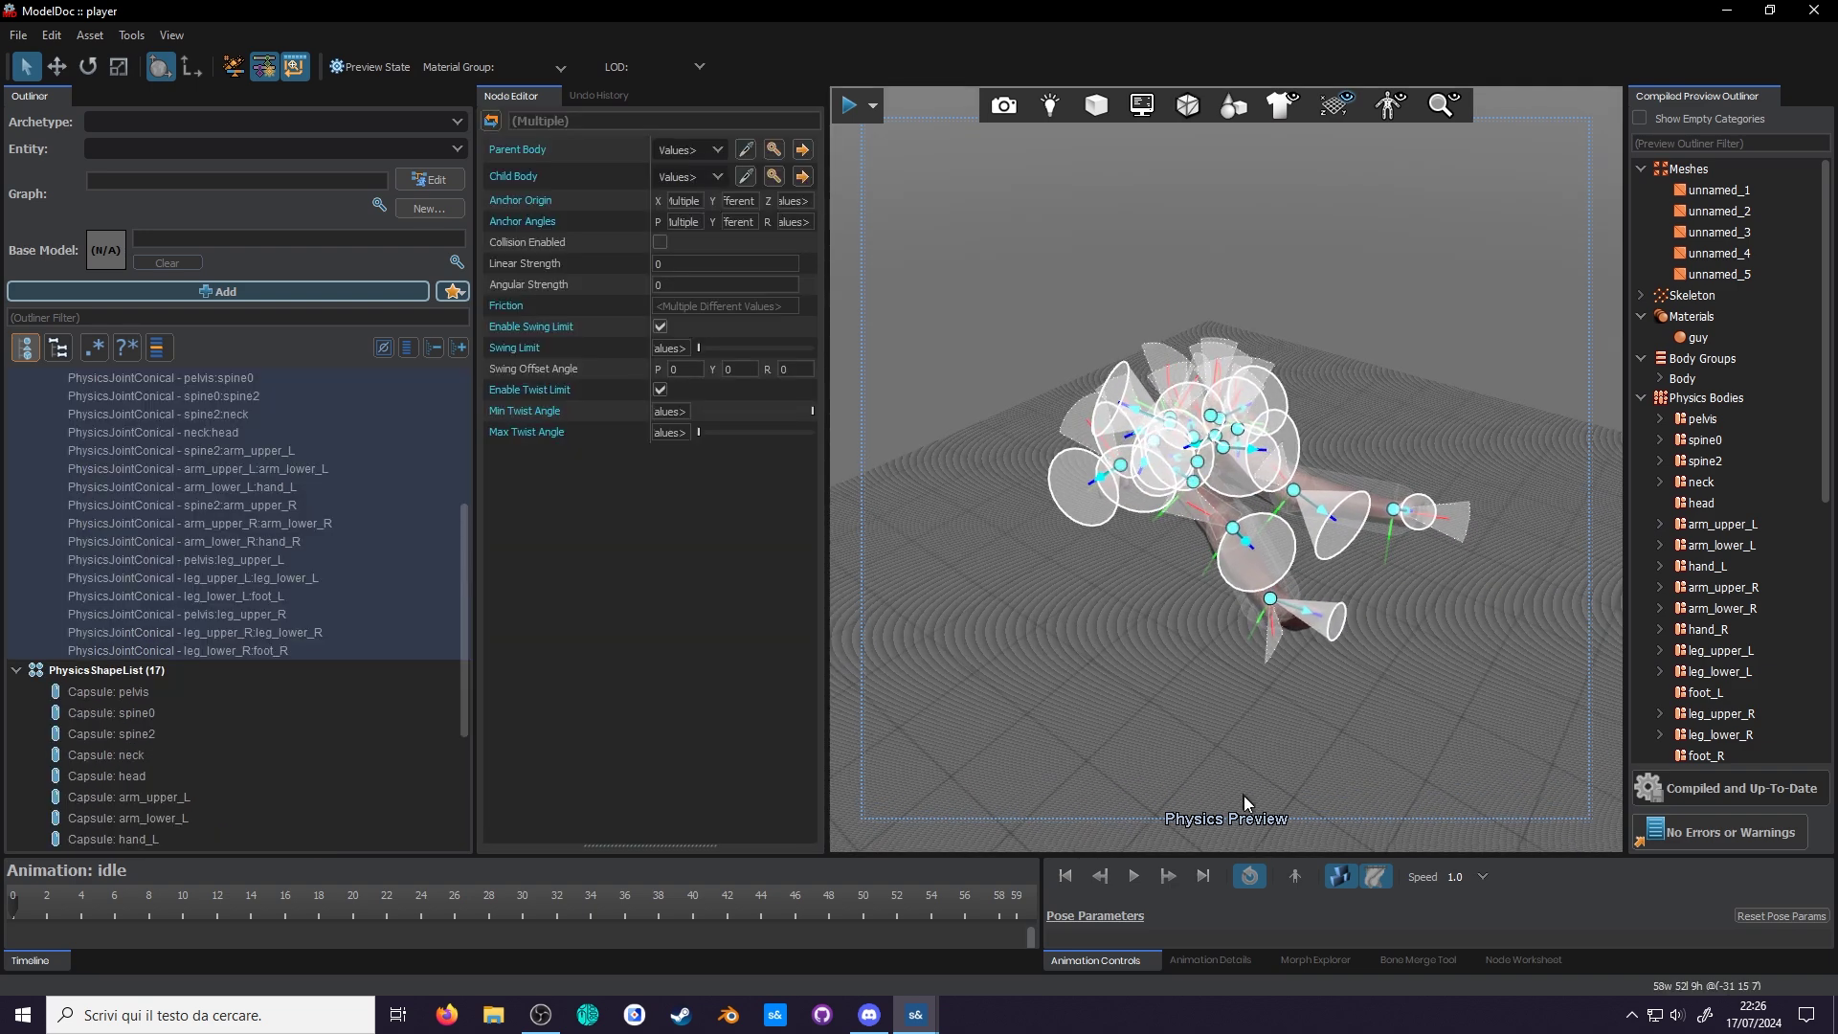
# Step: Stop the physics preview and delete all the joints and shapes of the biped ragdoll
pyautogui.click(1338, 877)
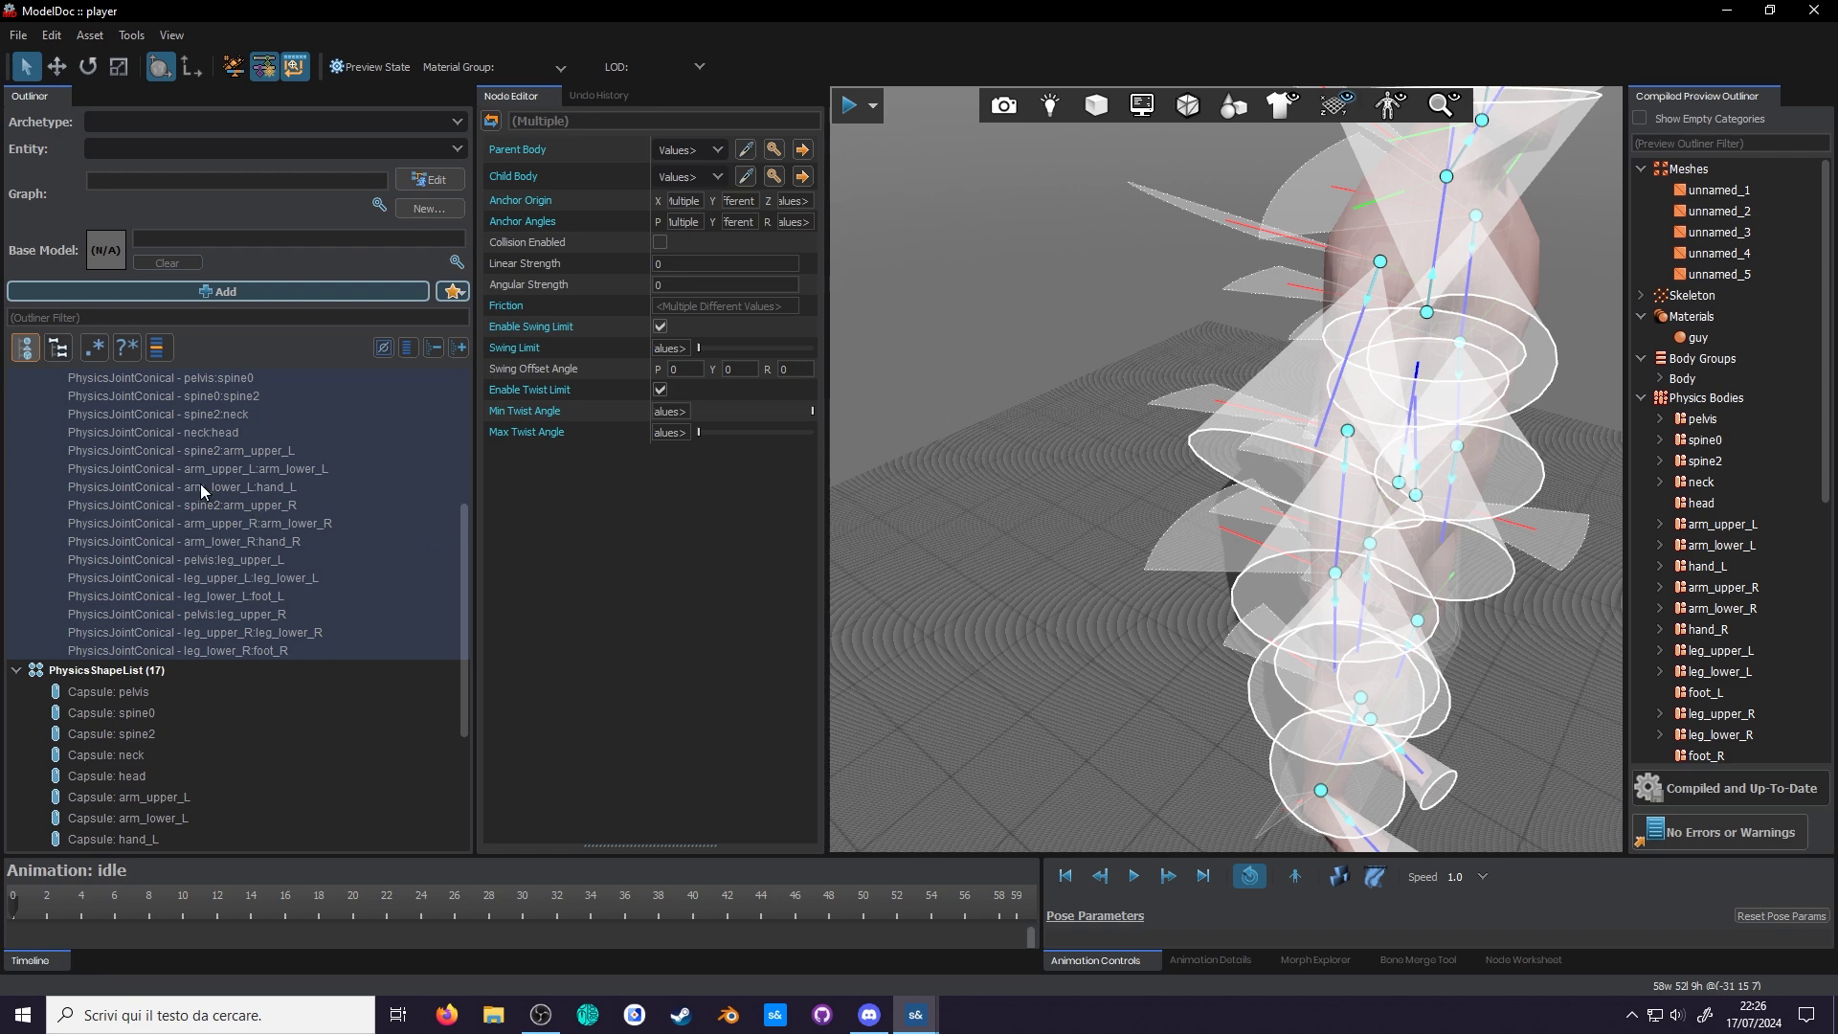
pyautogui.press('Delete')
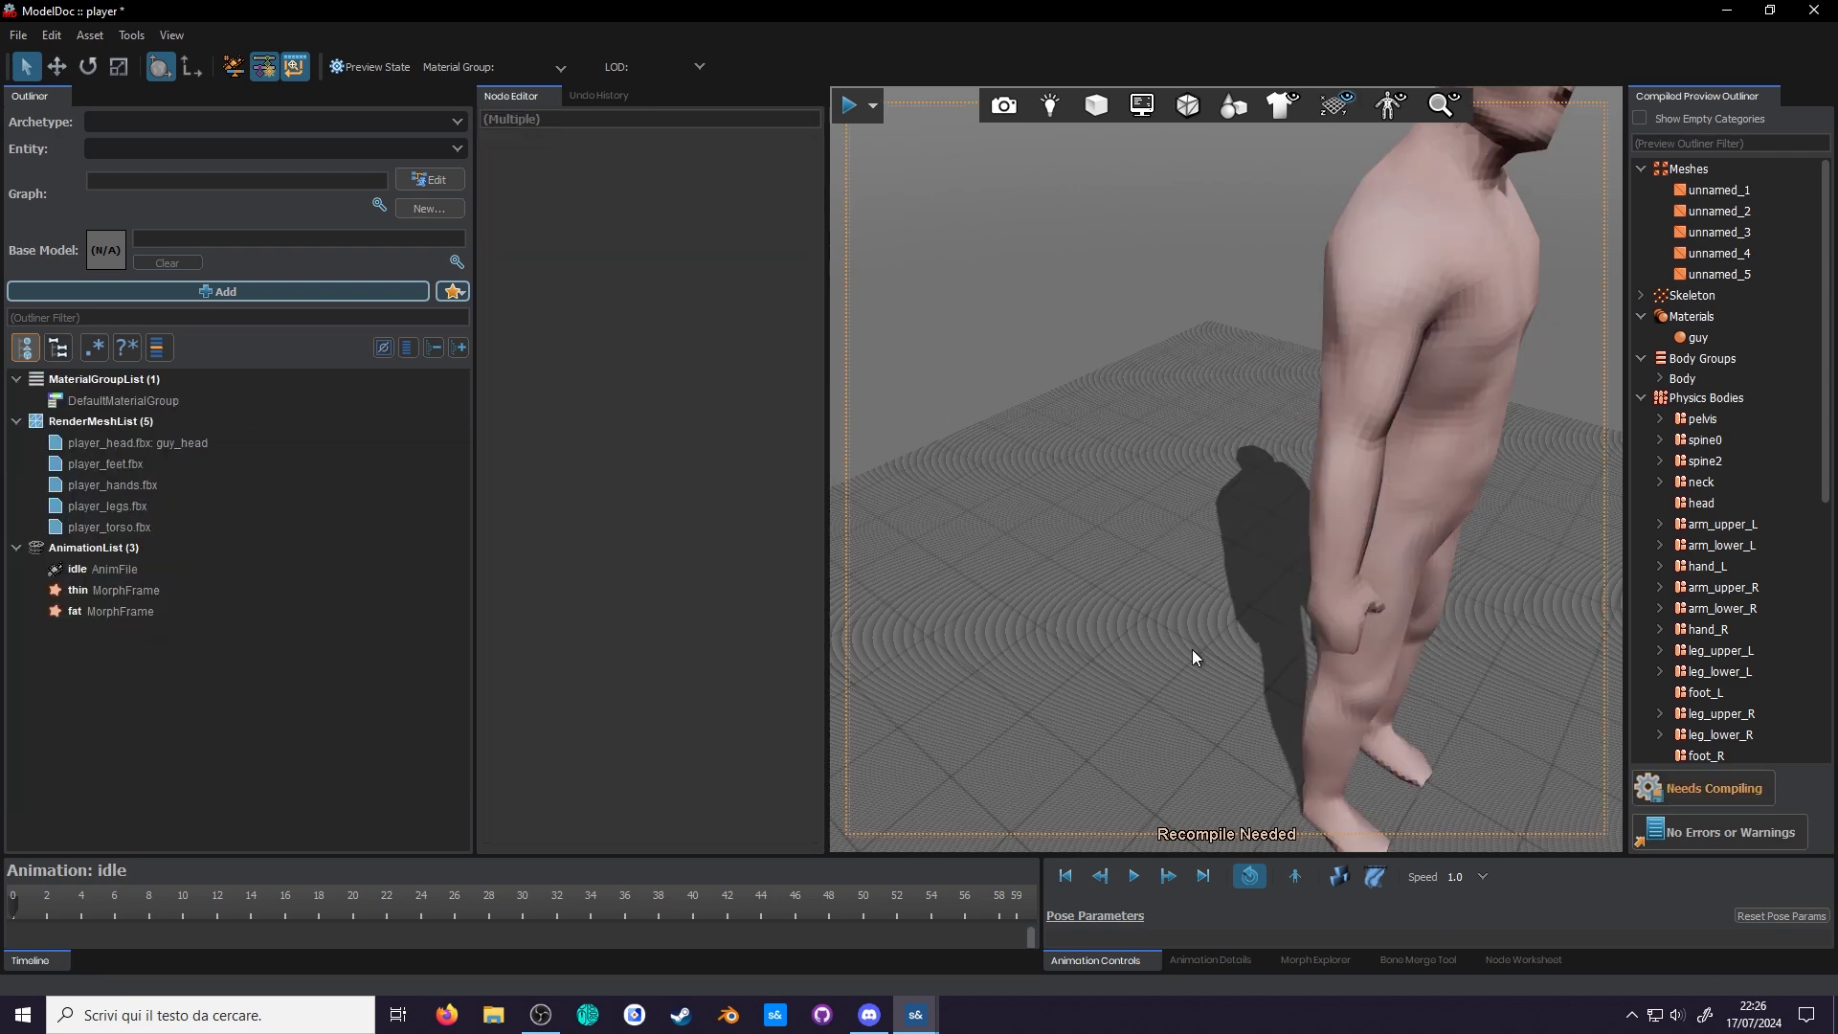
# Step: Search the node types for "ragdoll" and start Create Ragdoll Parts
pyautogui.click(331, 292)
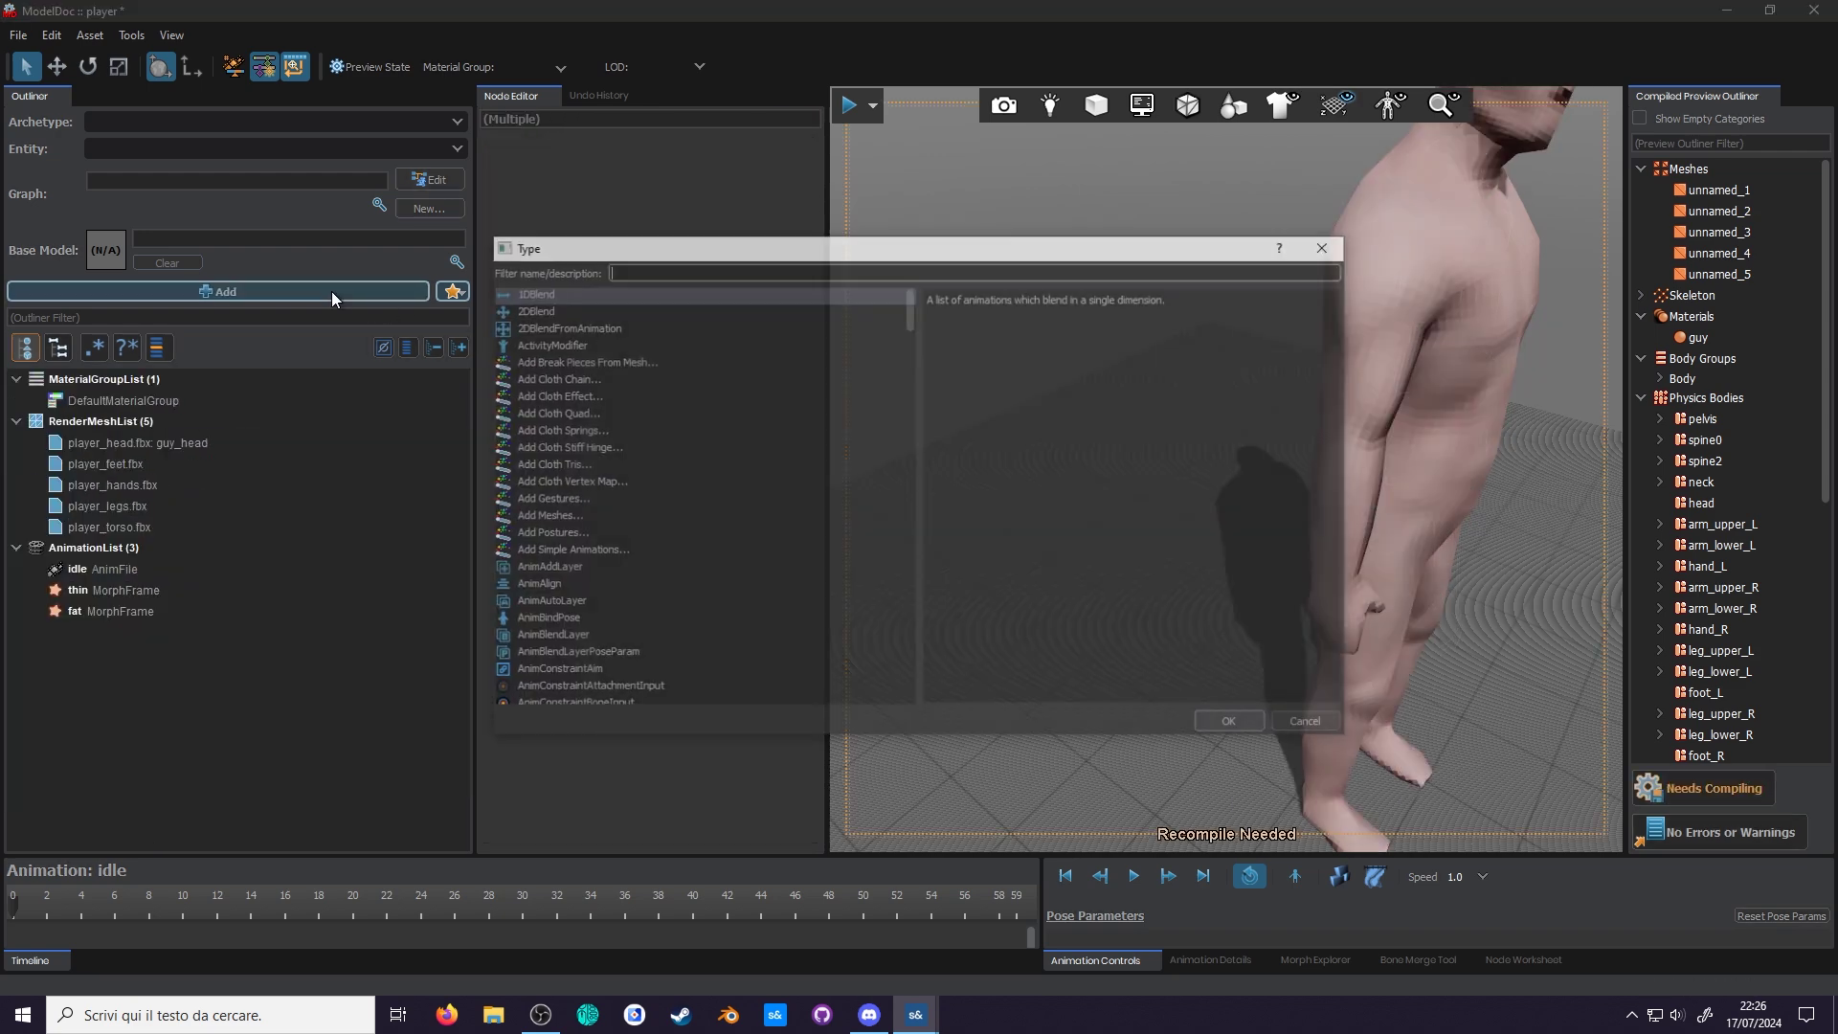
pyautogui.write('ragdoll')
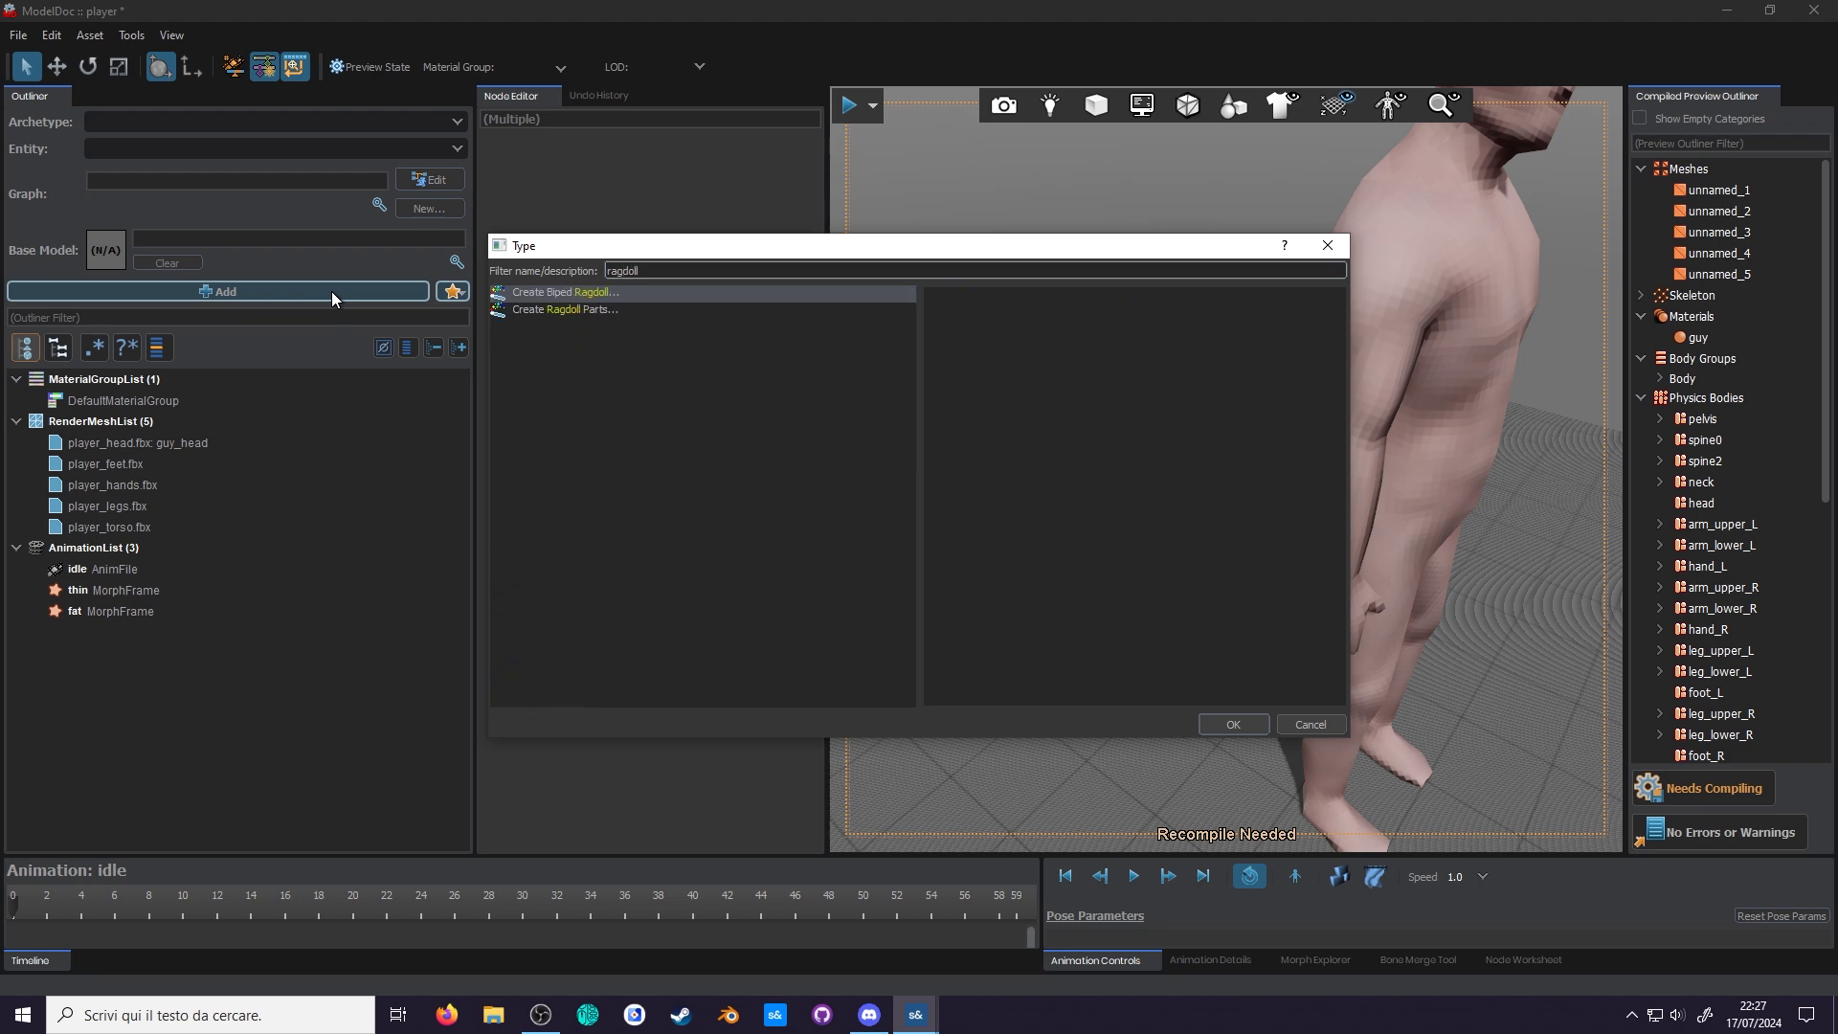
pyautogui.press('Tab')
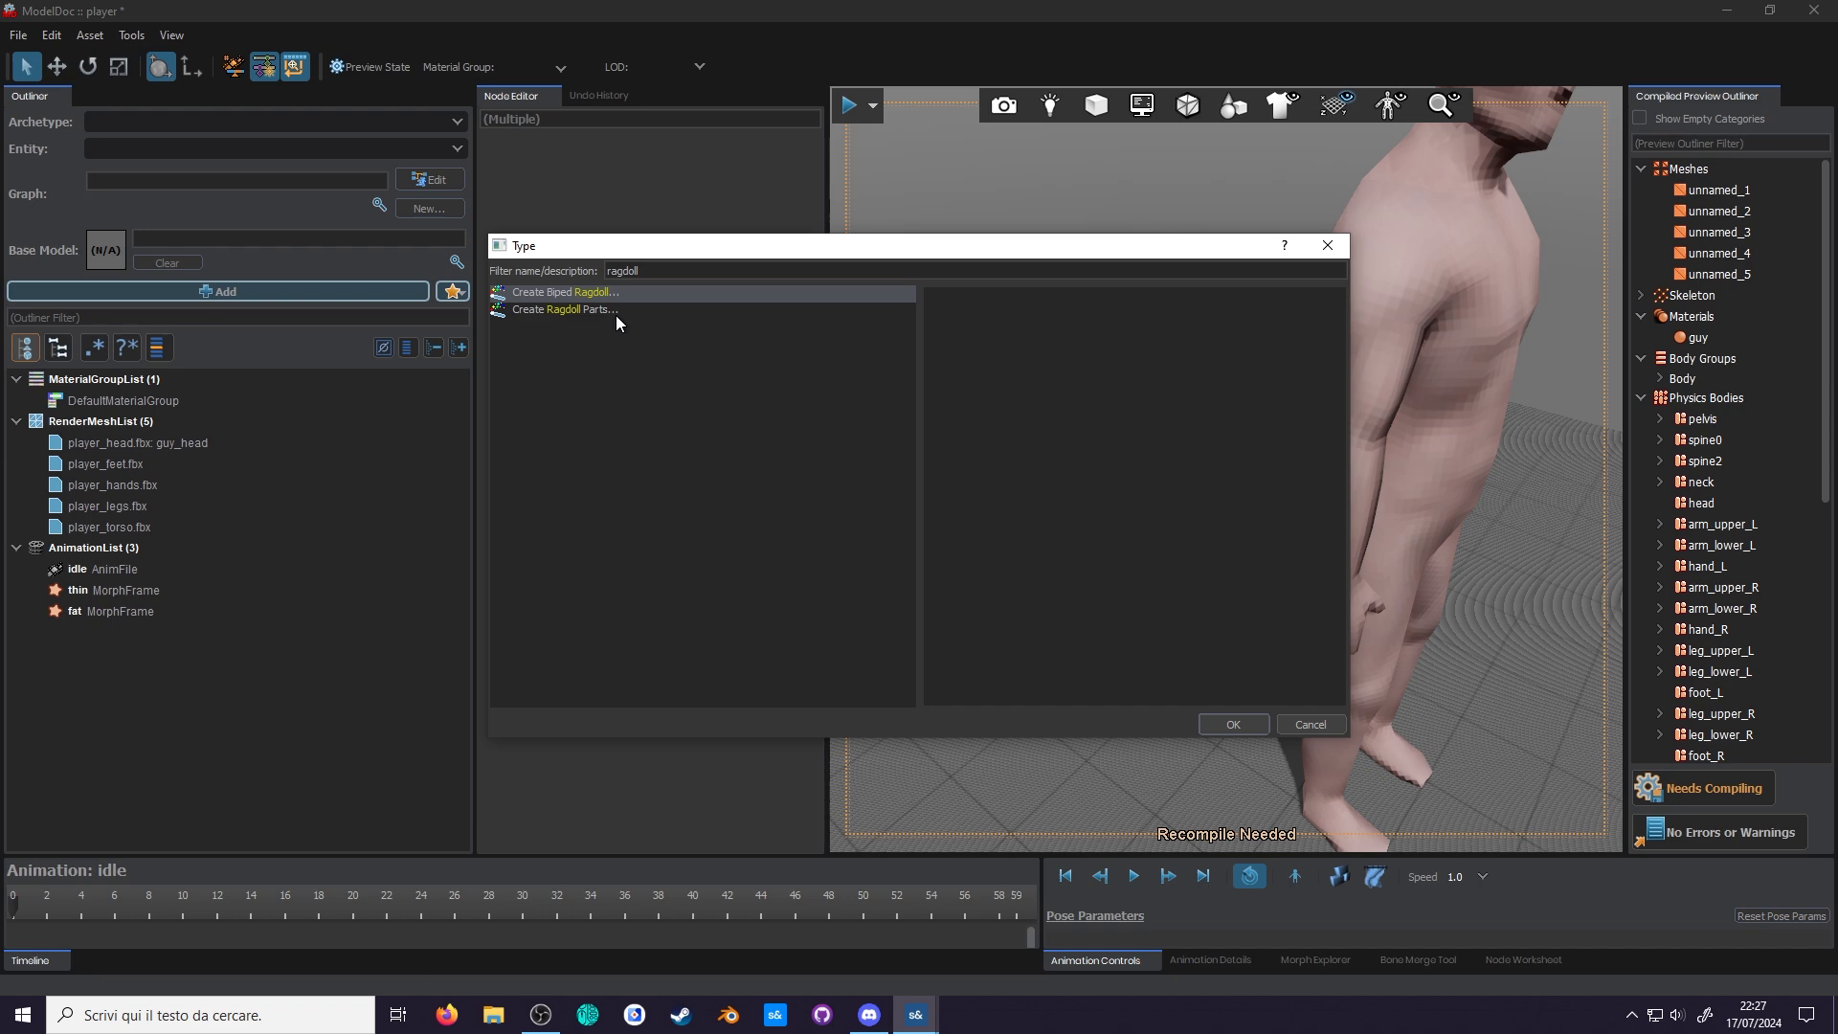
pyautogui.click(617, 314)
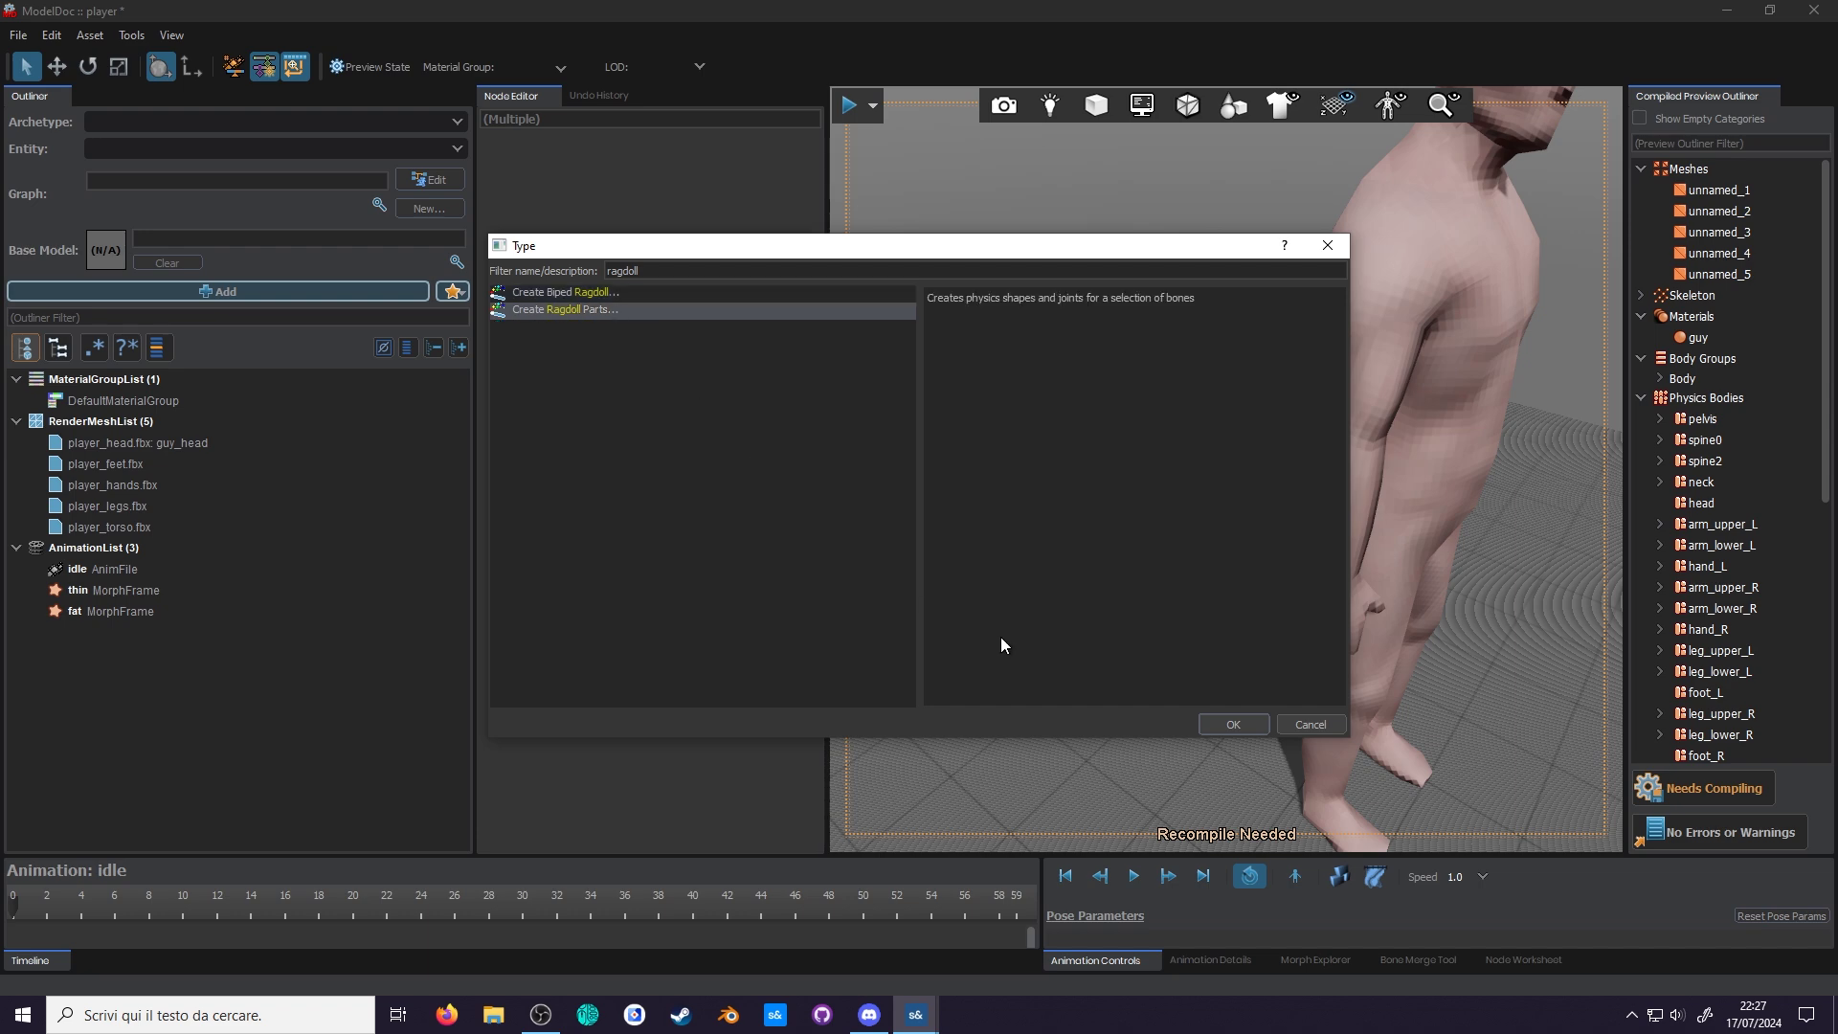
pyautogui.click(1226, 720)
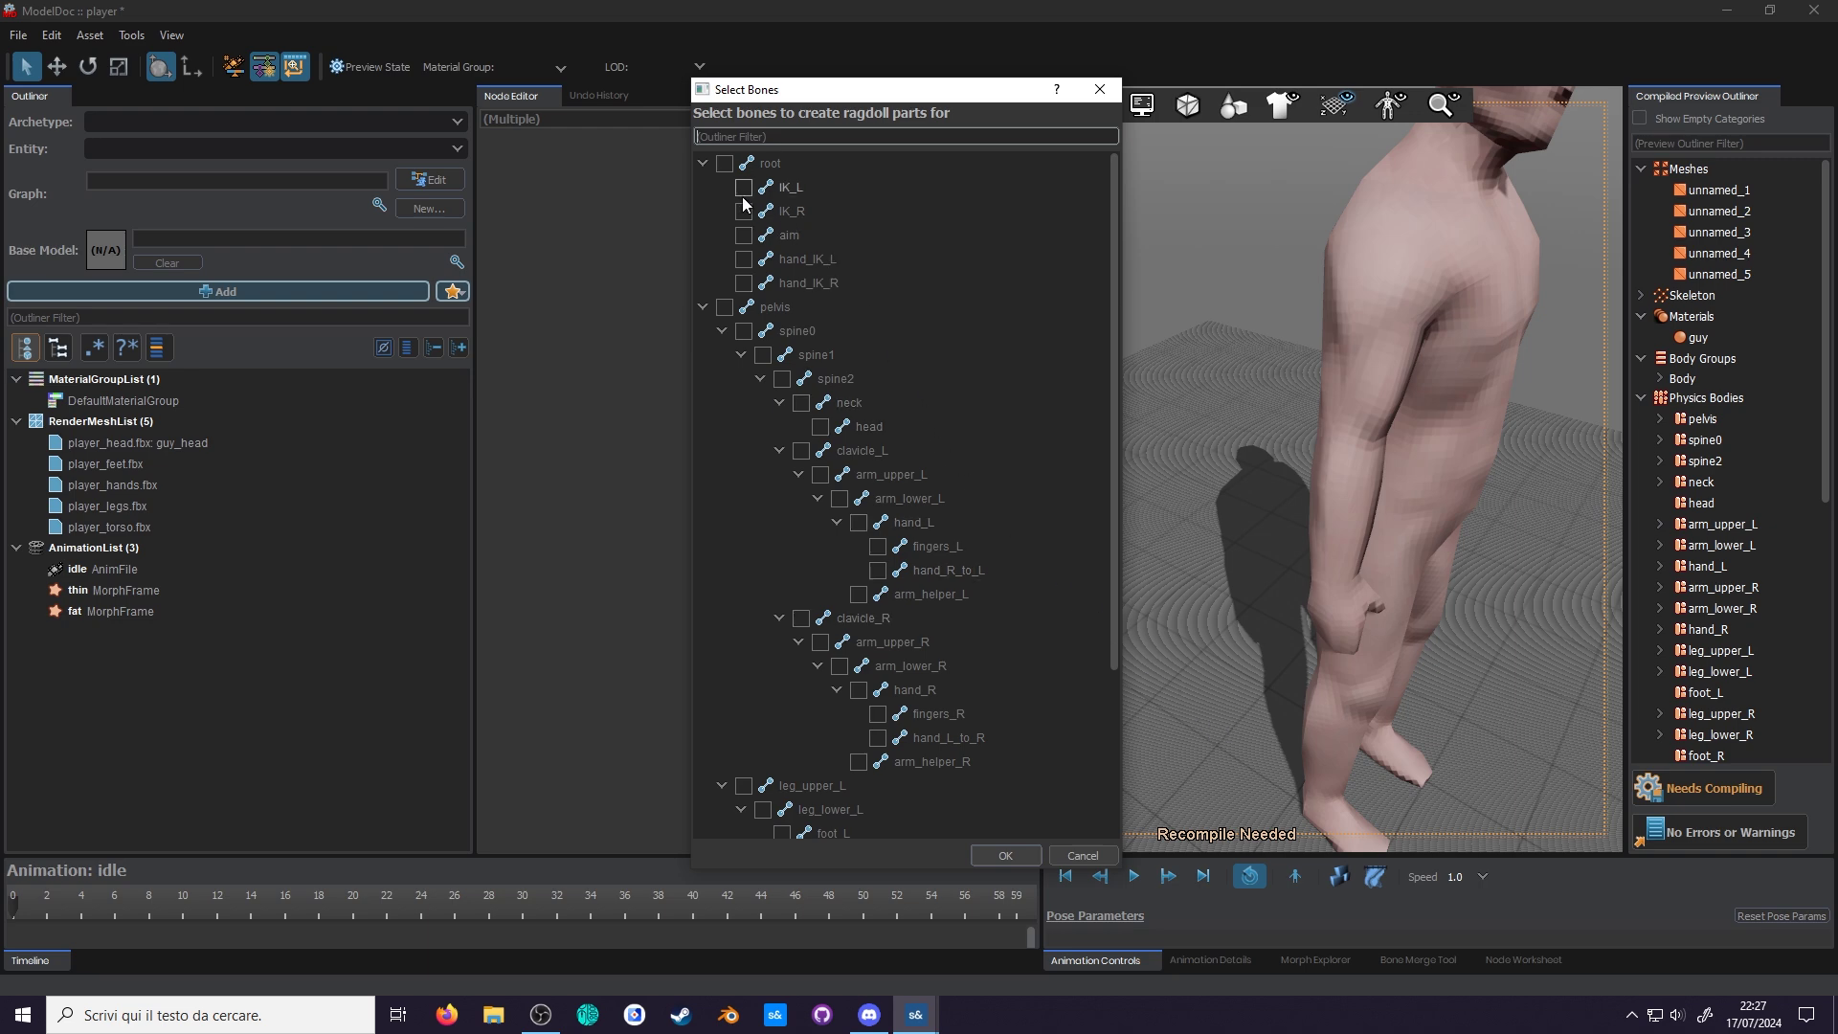
# Step: Choose the pelvis, spine0, spine1, spine2, neck, head, and both sides' upper arm, lower arm and hand bones for the ragdoll parts
pyautogui.click(725, 308)
pyautogui.click(744, 331)
pyautogui.click(782, 379)
pyautogui.click(801, 403)
pyautogui.click(821, 427)
pyautogui.click(820, 475)
pyautogui.click(838, 499)
pyautogui.click(858, 523)
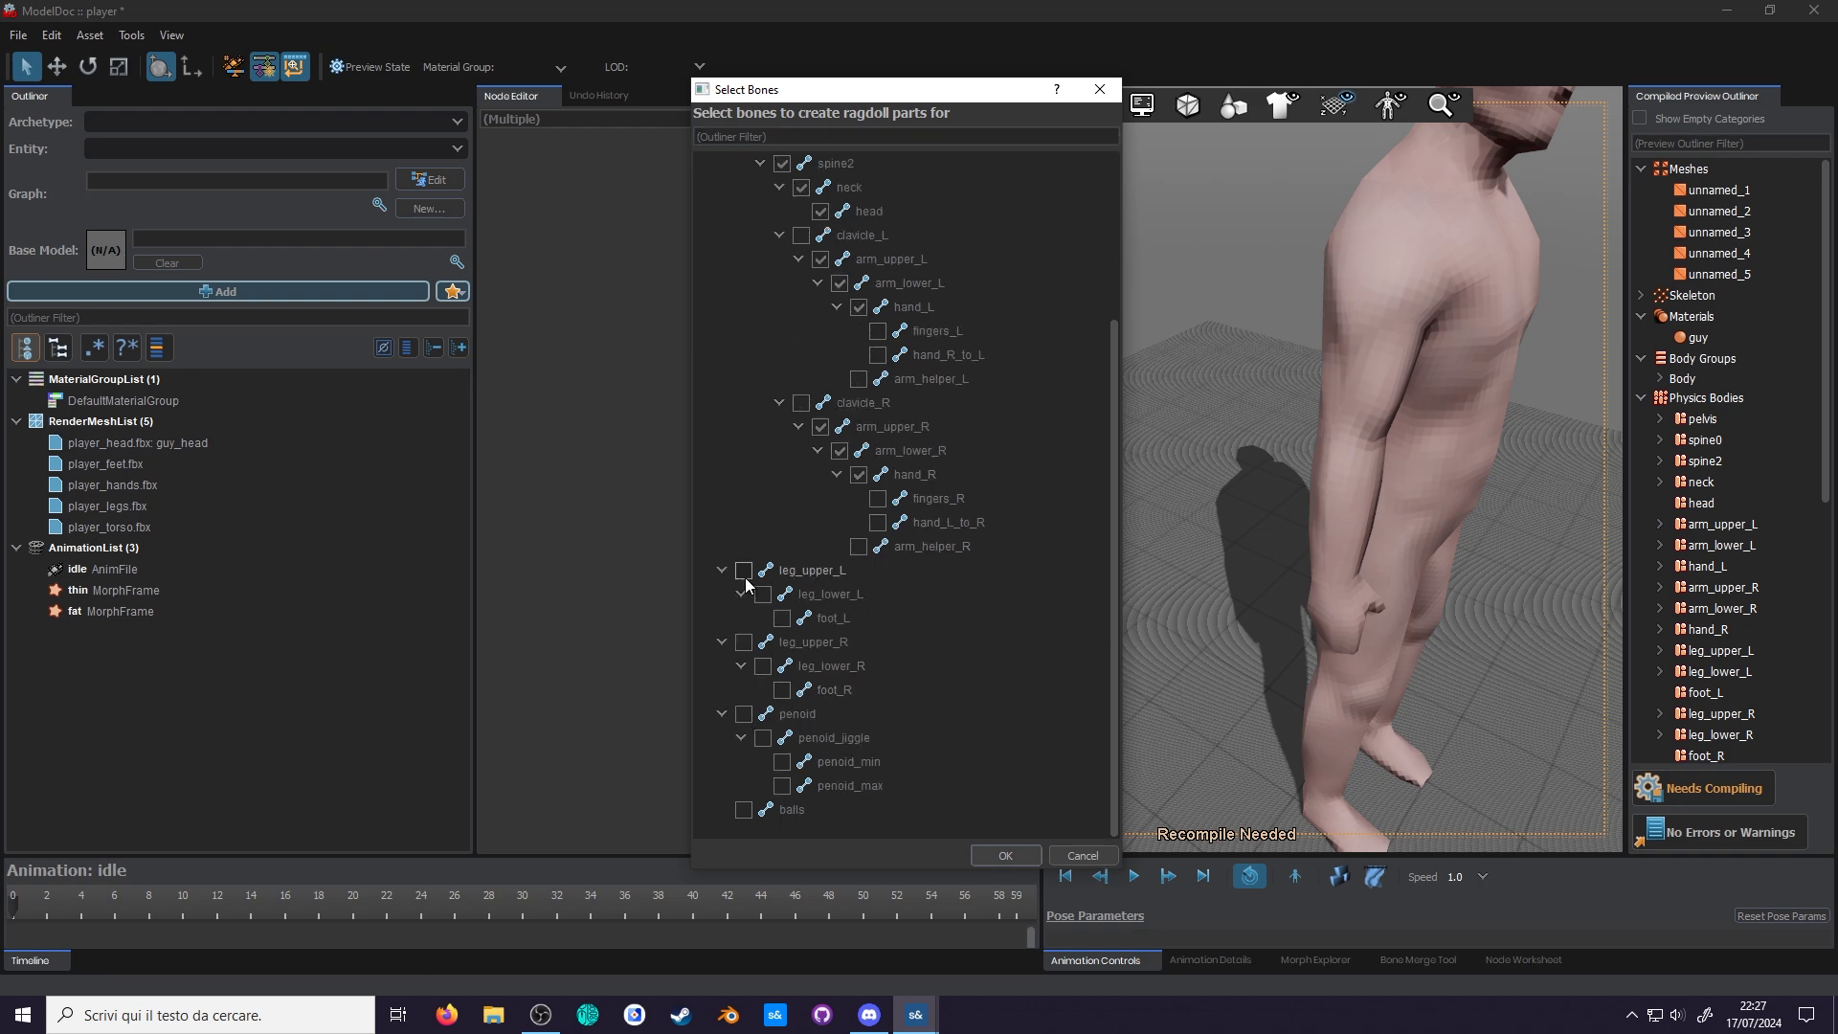
# Step: Include leg_upper_L, leg_lower_L, leg_upper_R, leg_lower_R and foot_R, and create the ragdoll parts for the chosen bones
pyautogui.click(744, 571)
pyautogui.click(763, 594)
pyautogui.click(744, 643)
pyautogui.click(764, 667)
pyautogui.click(783, 690)
pyautogui.moveTo(1113, 510); pyautogui.dragTo(1149, 343)
pyautogui.click(998, 851)
# Step: Save and compile the model with the new ragdoll parts
pyautogui.keyDown('alt'); pyautogui.moveTo(1225, 469); pyautogui.dragTo(1360, 469); pyautogui.keyUp('alt')
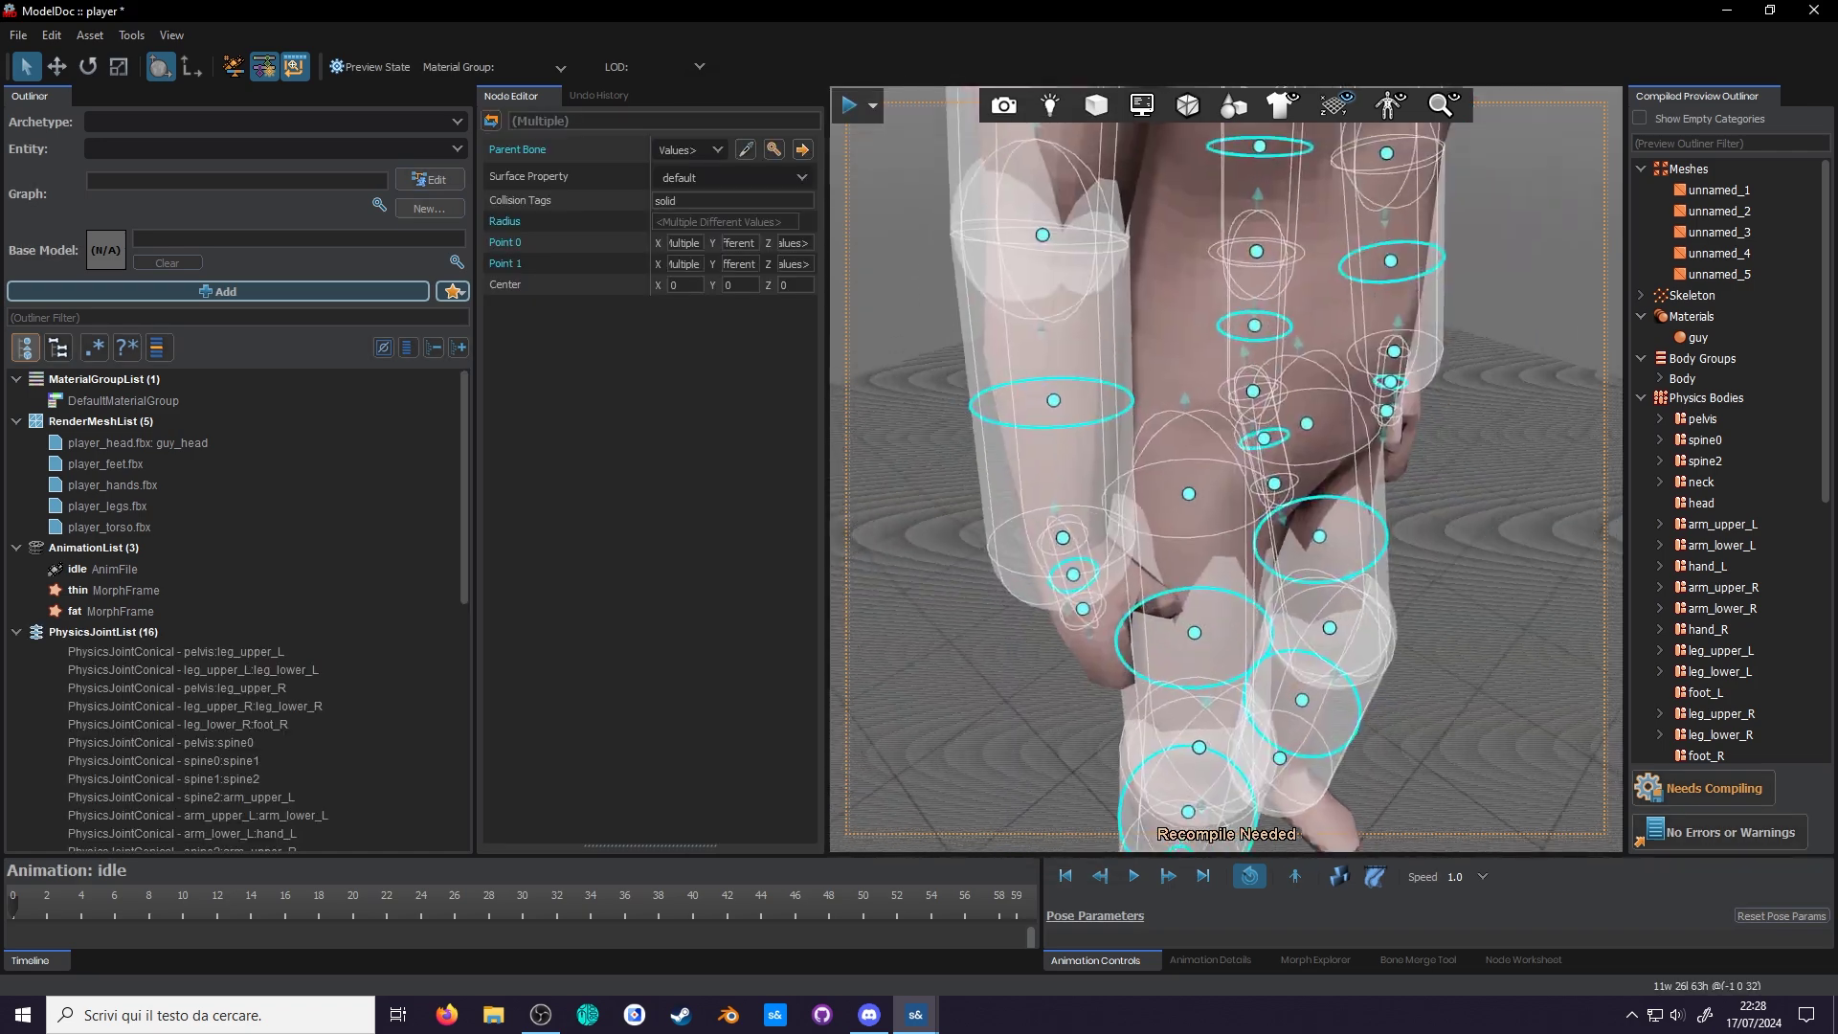
pyautogui.scroll(-5, 1149, 766)
pyautogui.scroll(-3, 1464, 752)
pyautogui.hotkey('ctrl', 's')
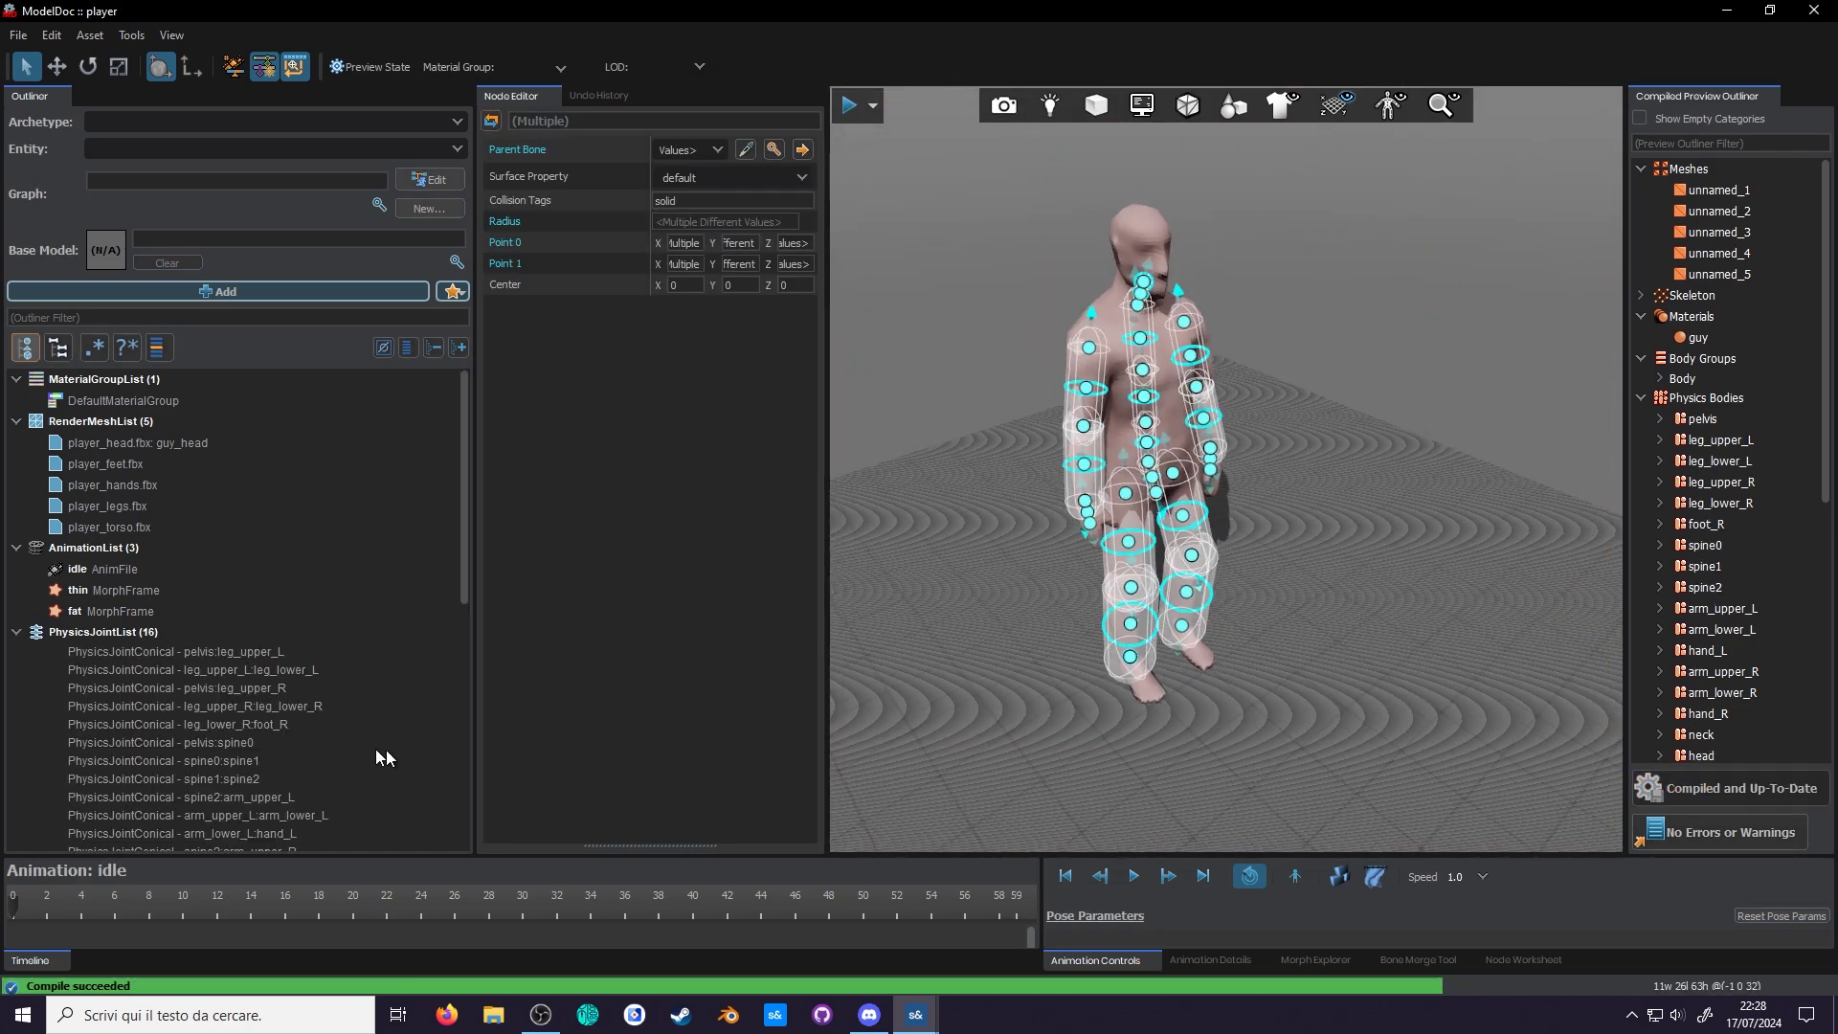
# Step: Run the physics preview and pull the new ragdoll around to check its joints and collisions
pyautogui.click(1340, 876)
pyautogui.keyDown('alt'); pyautogui.moveTo(1203, 657); pyautogui.dragTo(1092, 287); pyautogui.keyUp('alt')
pyautogui.moveTo(1239, 591)
pyautogui.mouseDown(button='right')
pyautogui.moveTo(1292, 517)
pyautogui.moveTo(1225, 574)
pyautogui.moveTo(1239, 590)
pyautogui.mouseUp(button='right')
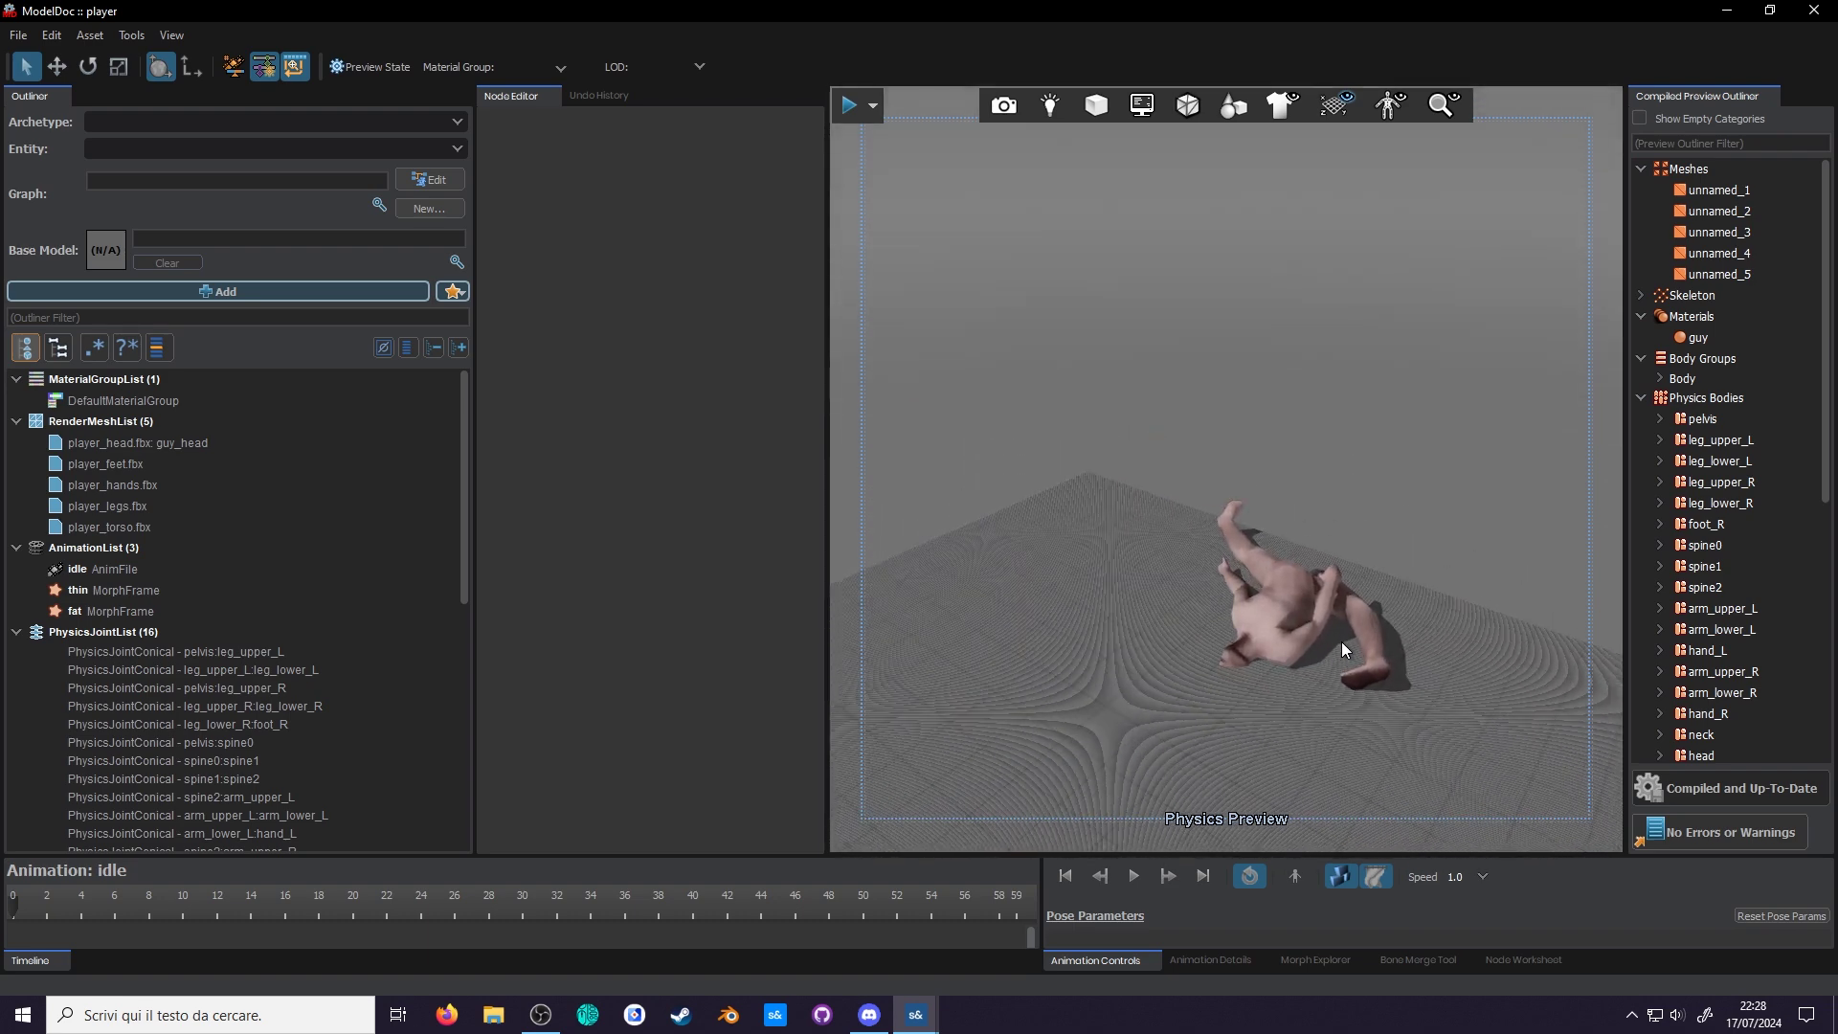
pyautogui.moveTo(1355, 659); pyautogui.dragTo(1087, 475)
pyautogui.moveTo(1243, 630); pyautogui.dragTo(1296, 750, button='right')
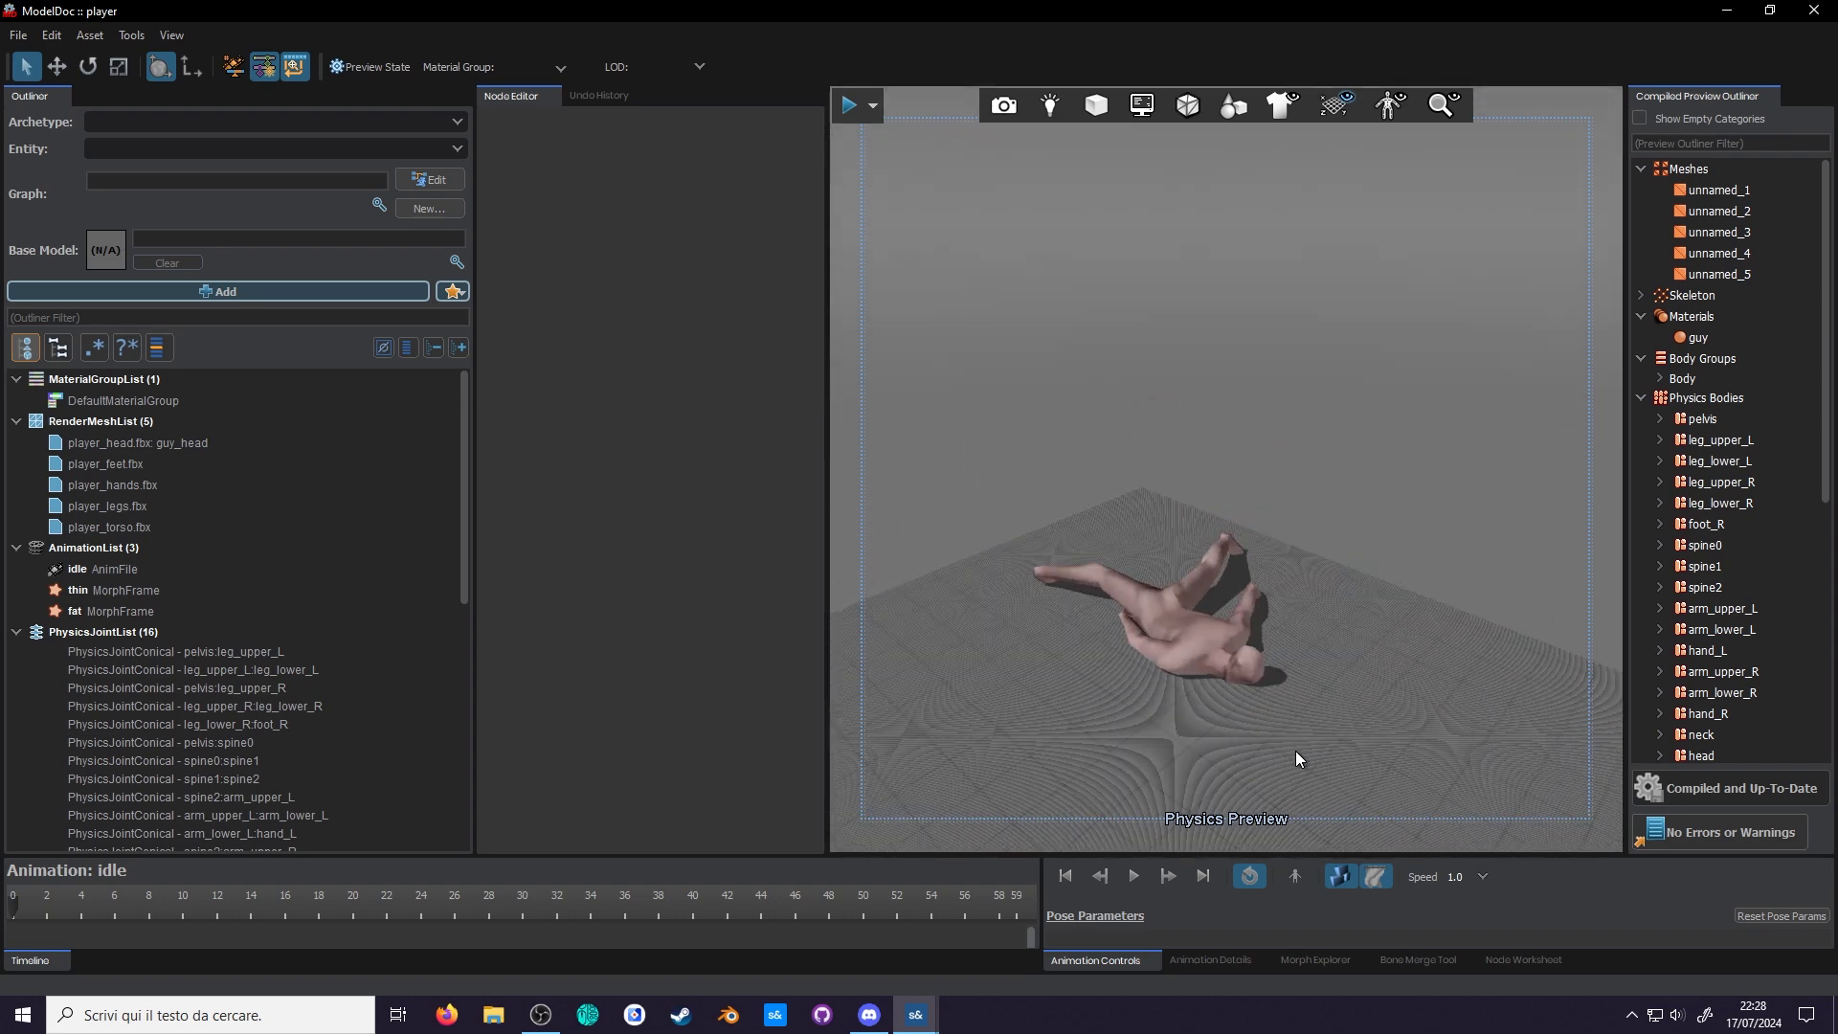
# Step: Inspect the pelvis, spine and arm joints and the capsule shapes to see which body parts they cover
pyautogui.scroll(-3, 1321, 689)
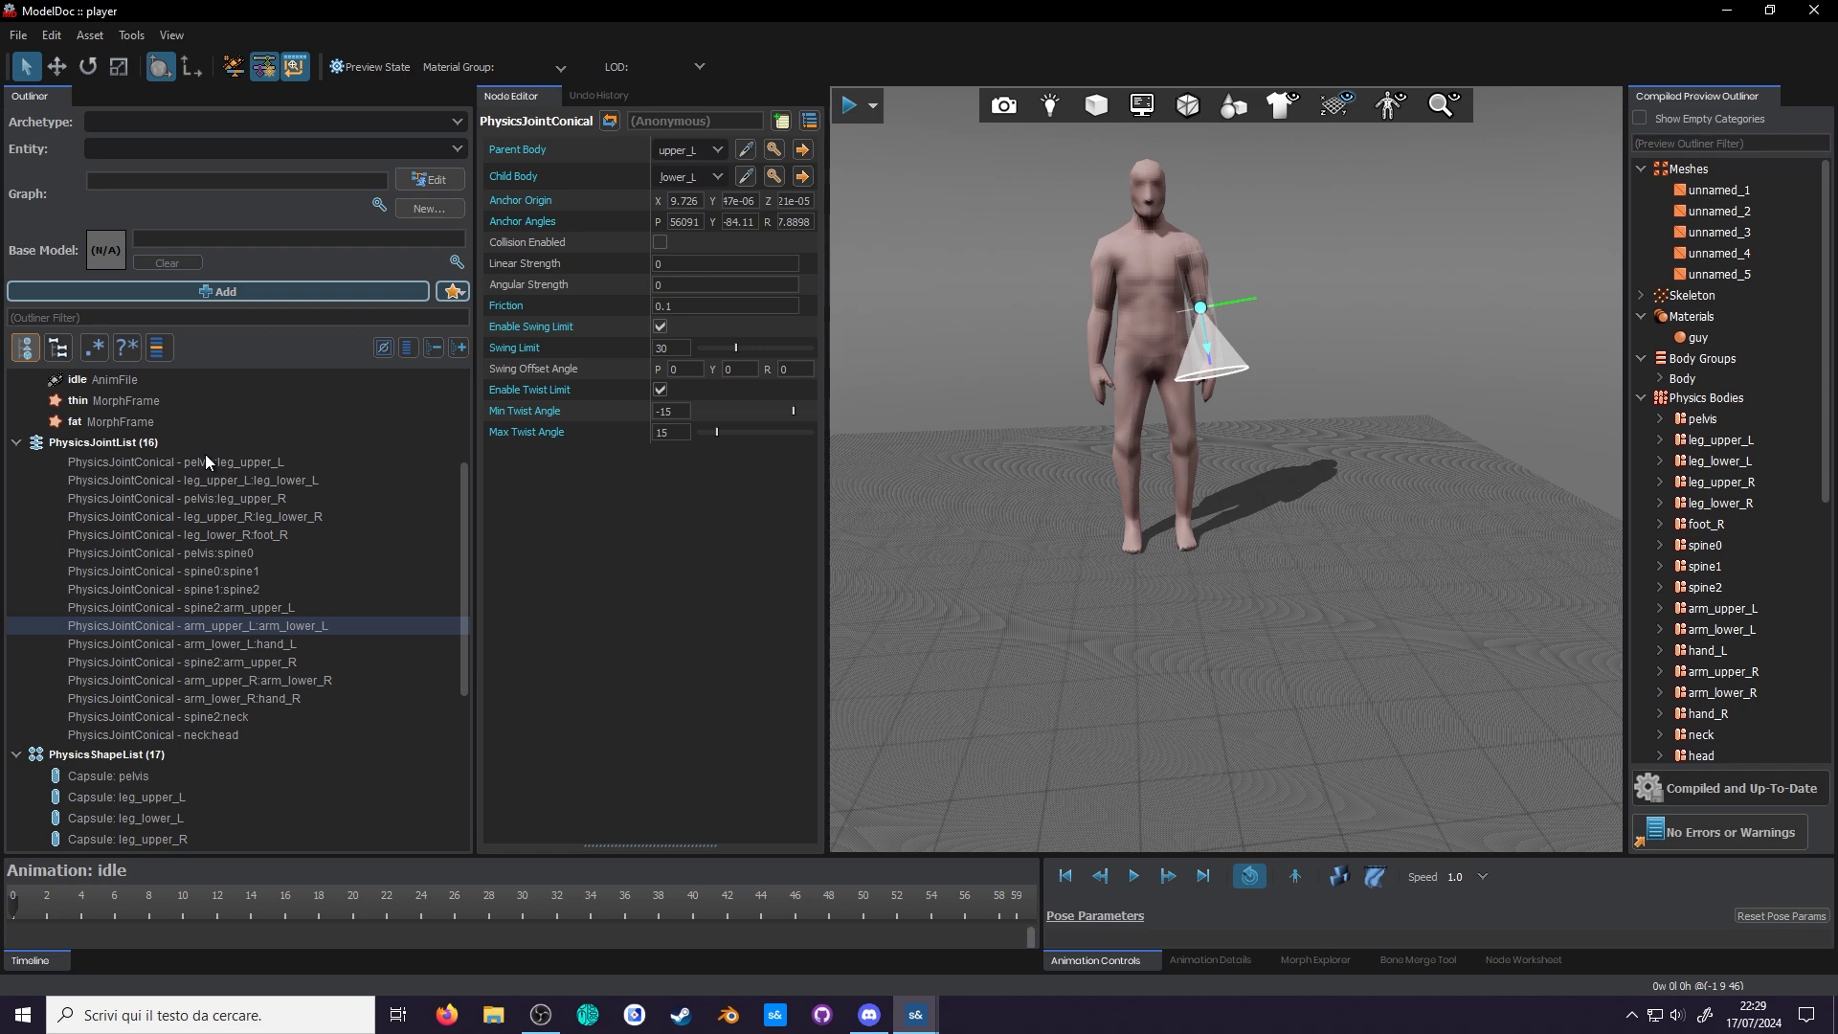
pyautogui.click(202, 451)
pyautogui.click(173, 551)
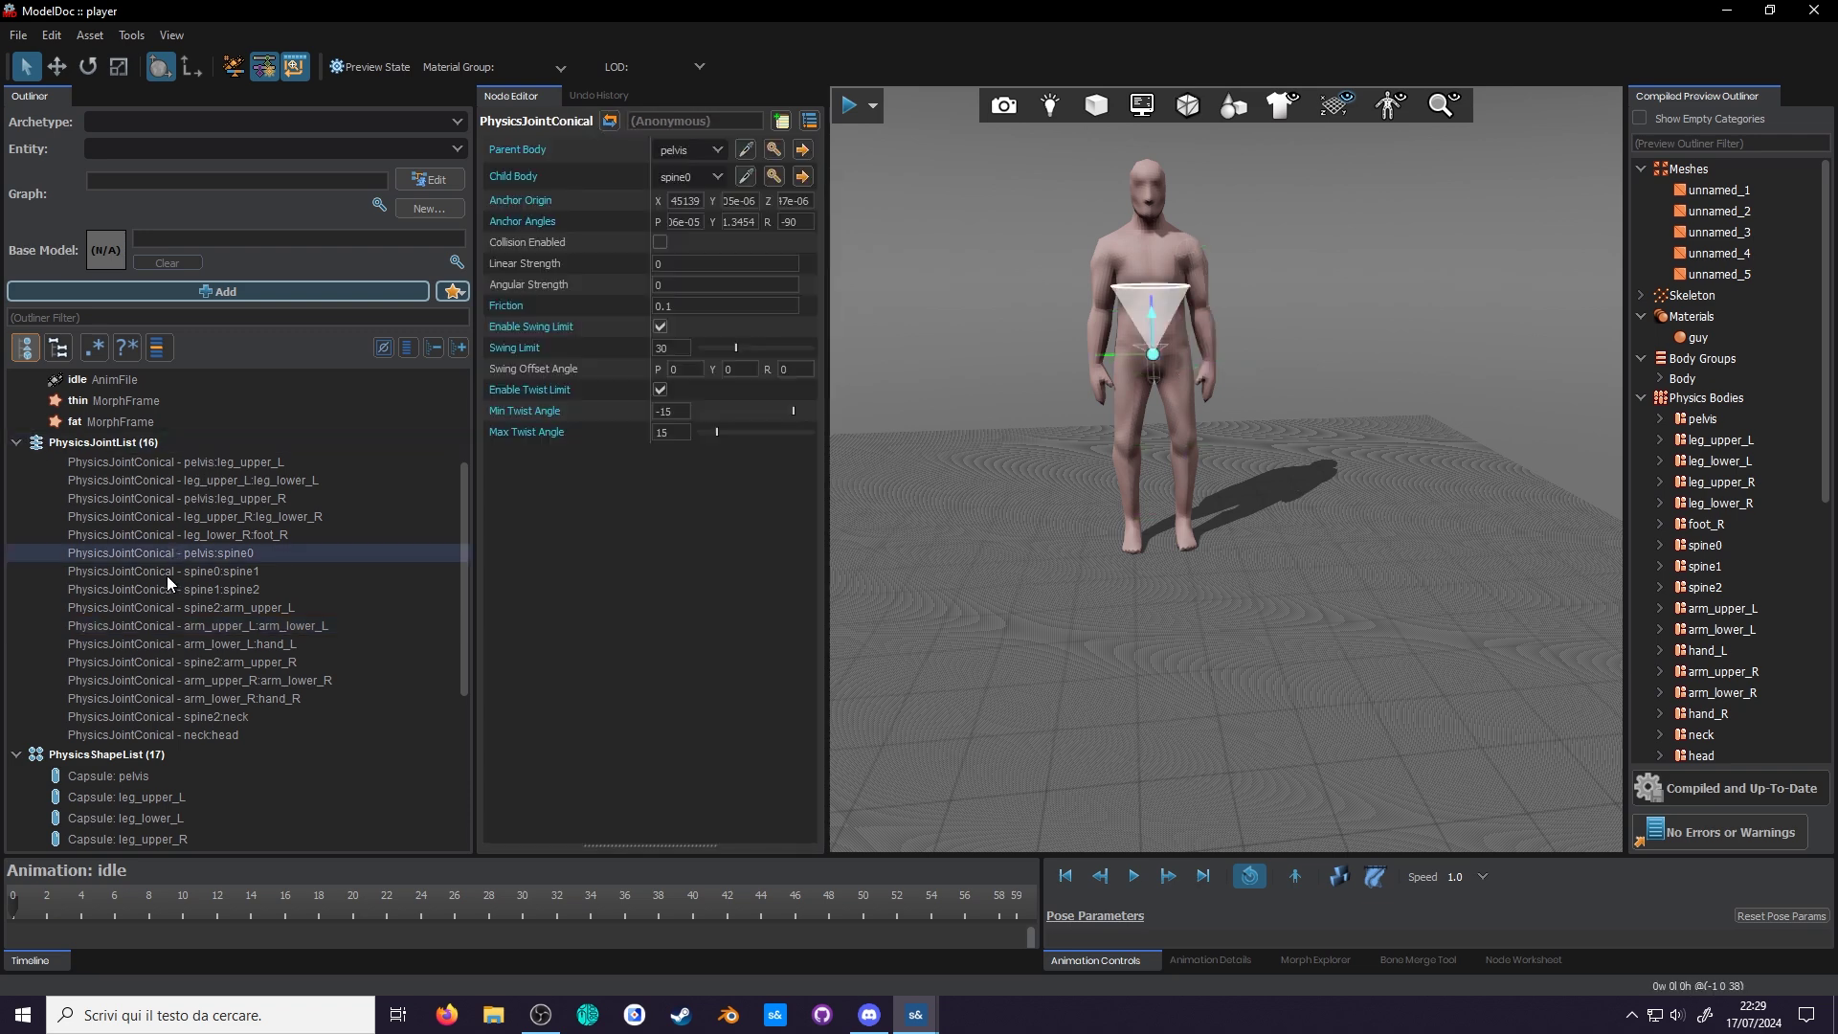
pyautogui.click(159, 626)
pyautogui.scroll(-4, 159, 624)
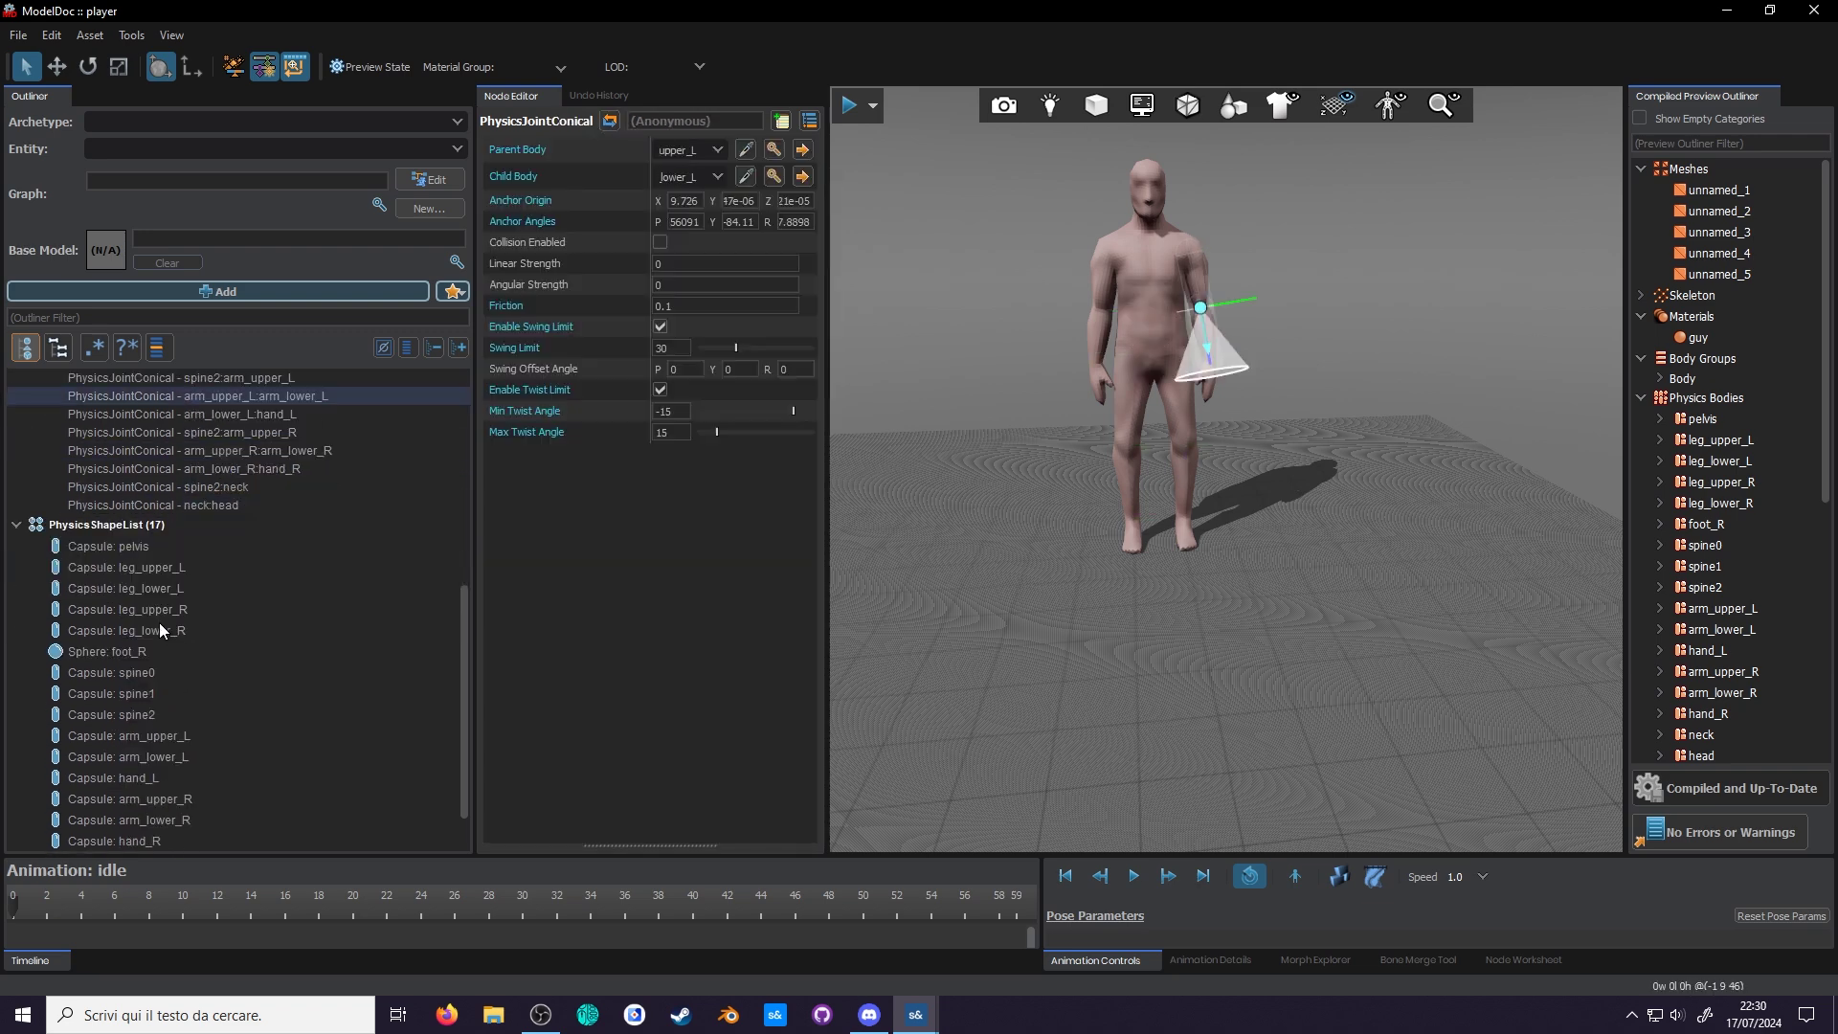
pyautogui.click(113, 713)
pyautogui.scroll(-1, 113, 712)
pyautogui.click(117, 699)
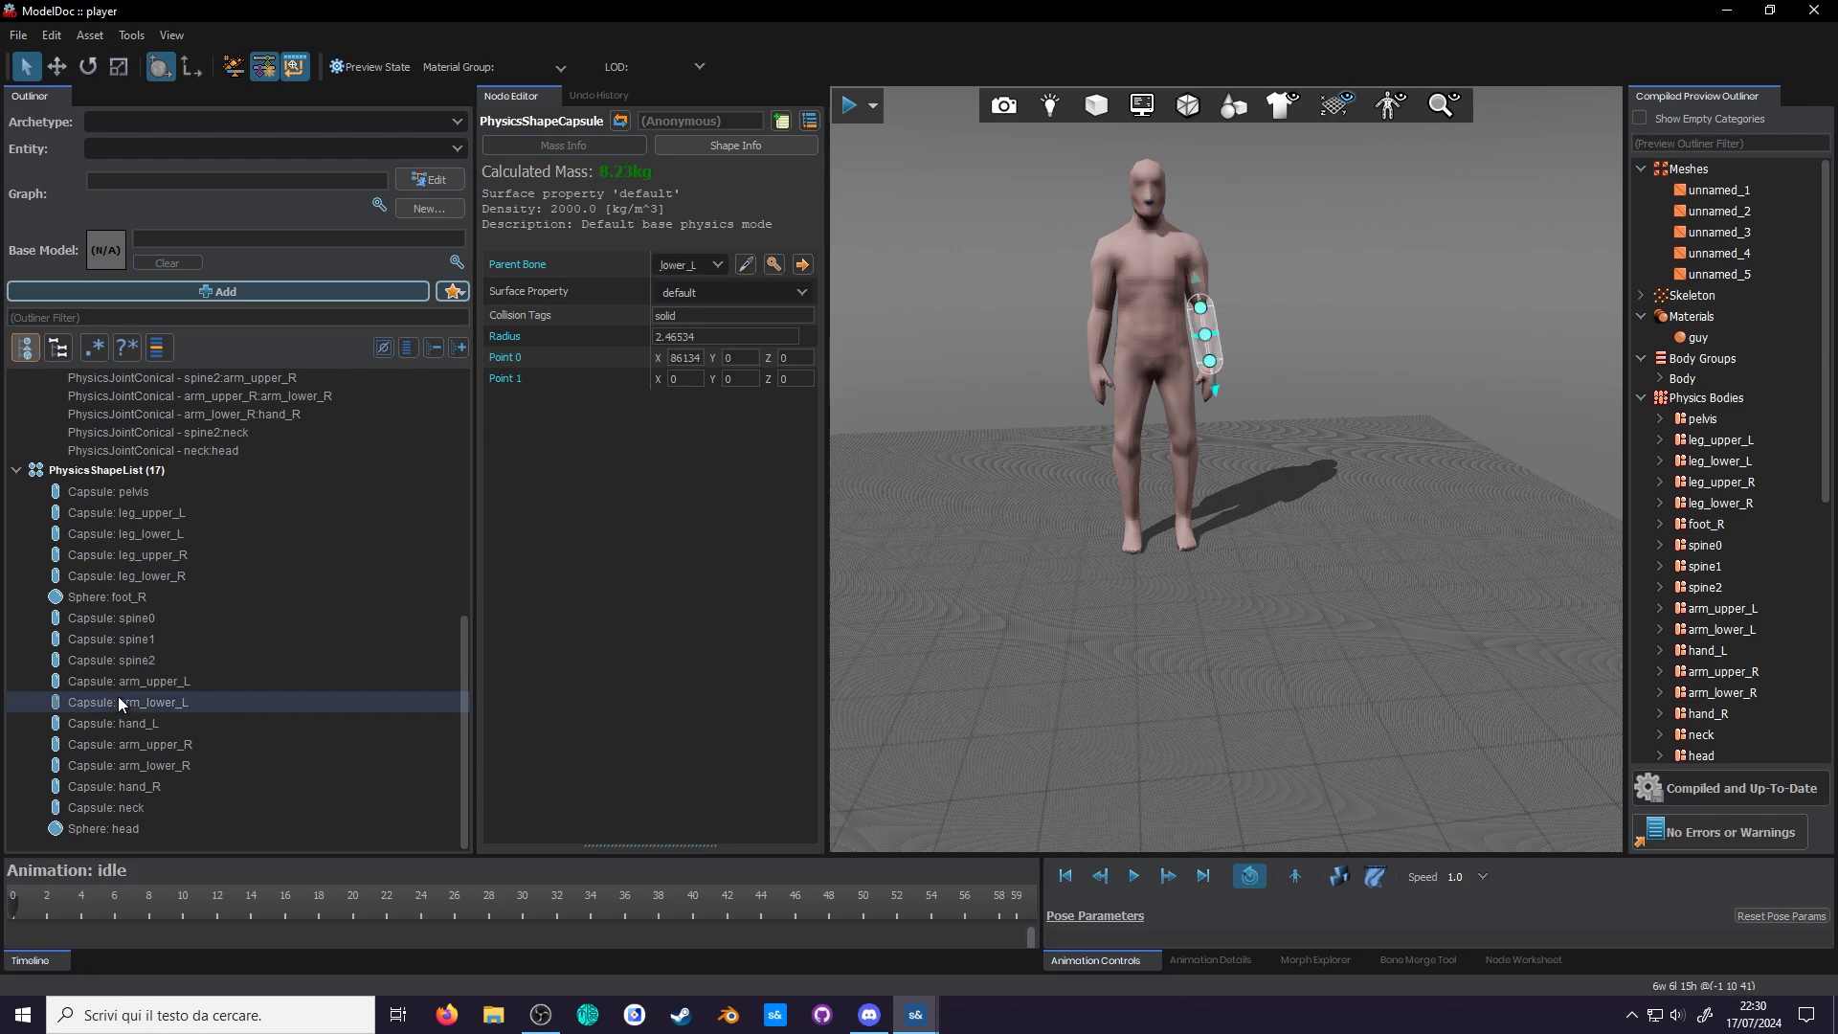
# Step: Replace the foot_R sphere shape with a PhysicsShapeBox
pyautogui.click(147, 596)
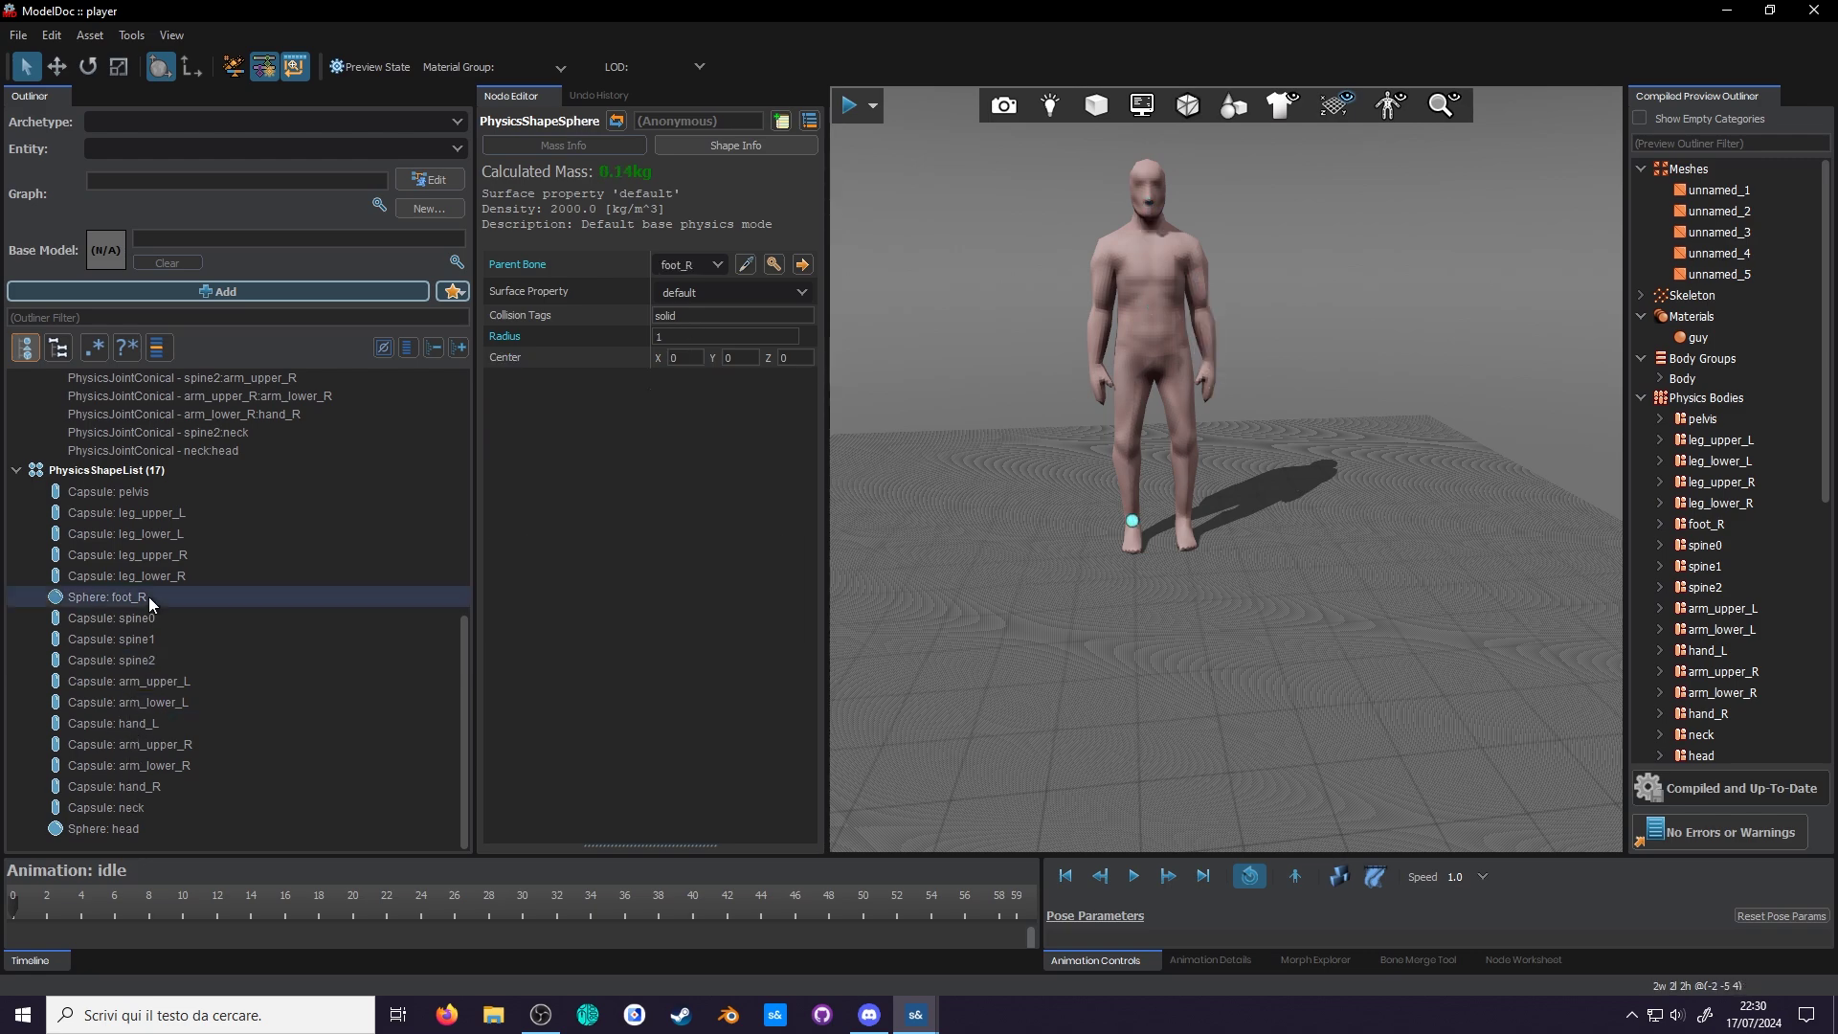
pyautogui.moveTo(1225, 469); pyautogui.dragTo(1207, 567, button='right')
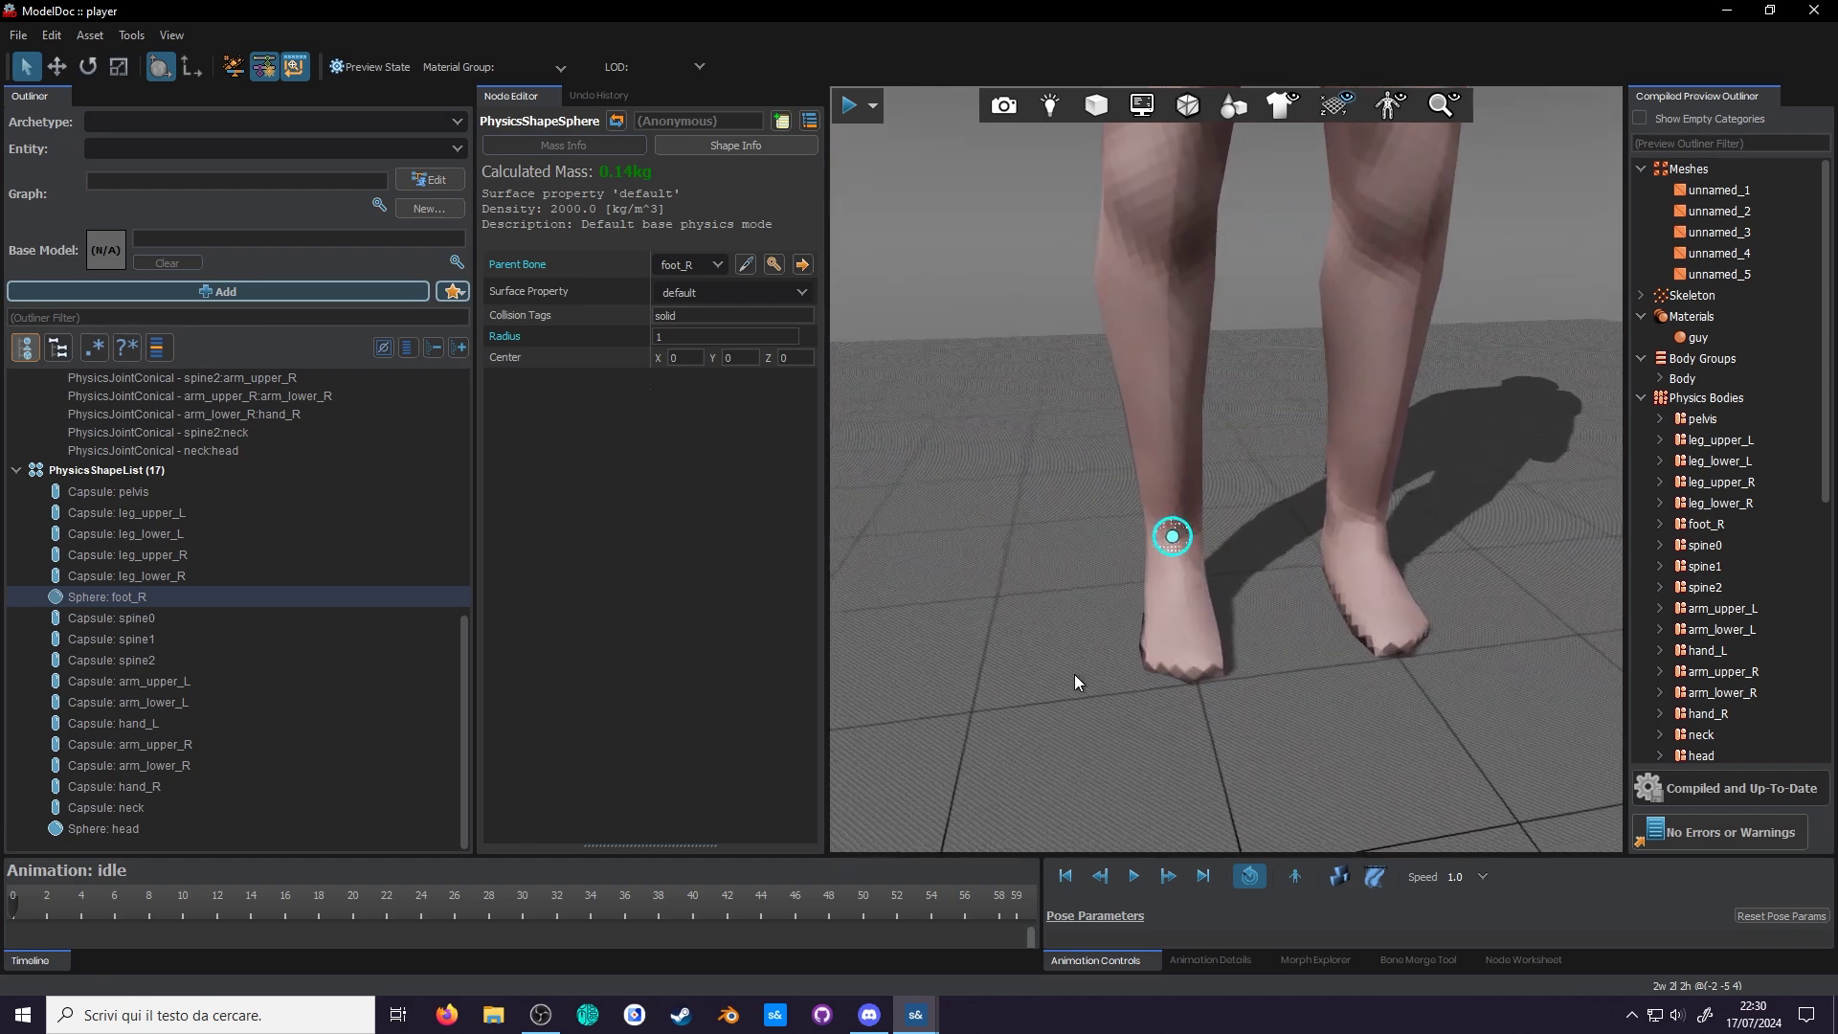
pyautogui.rightClick(189, 596)
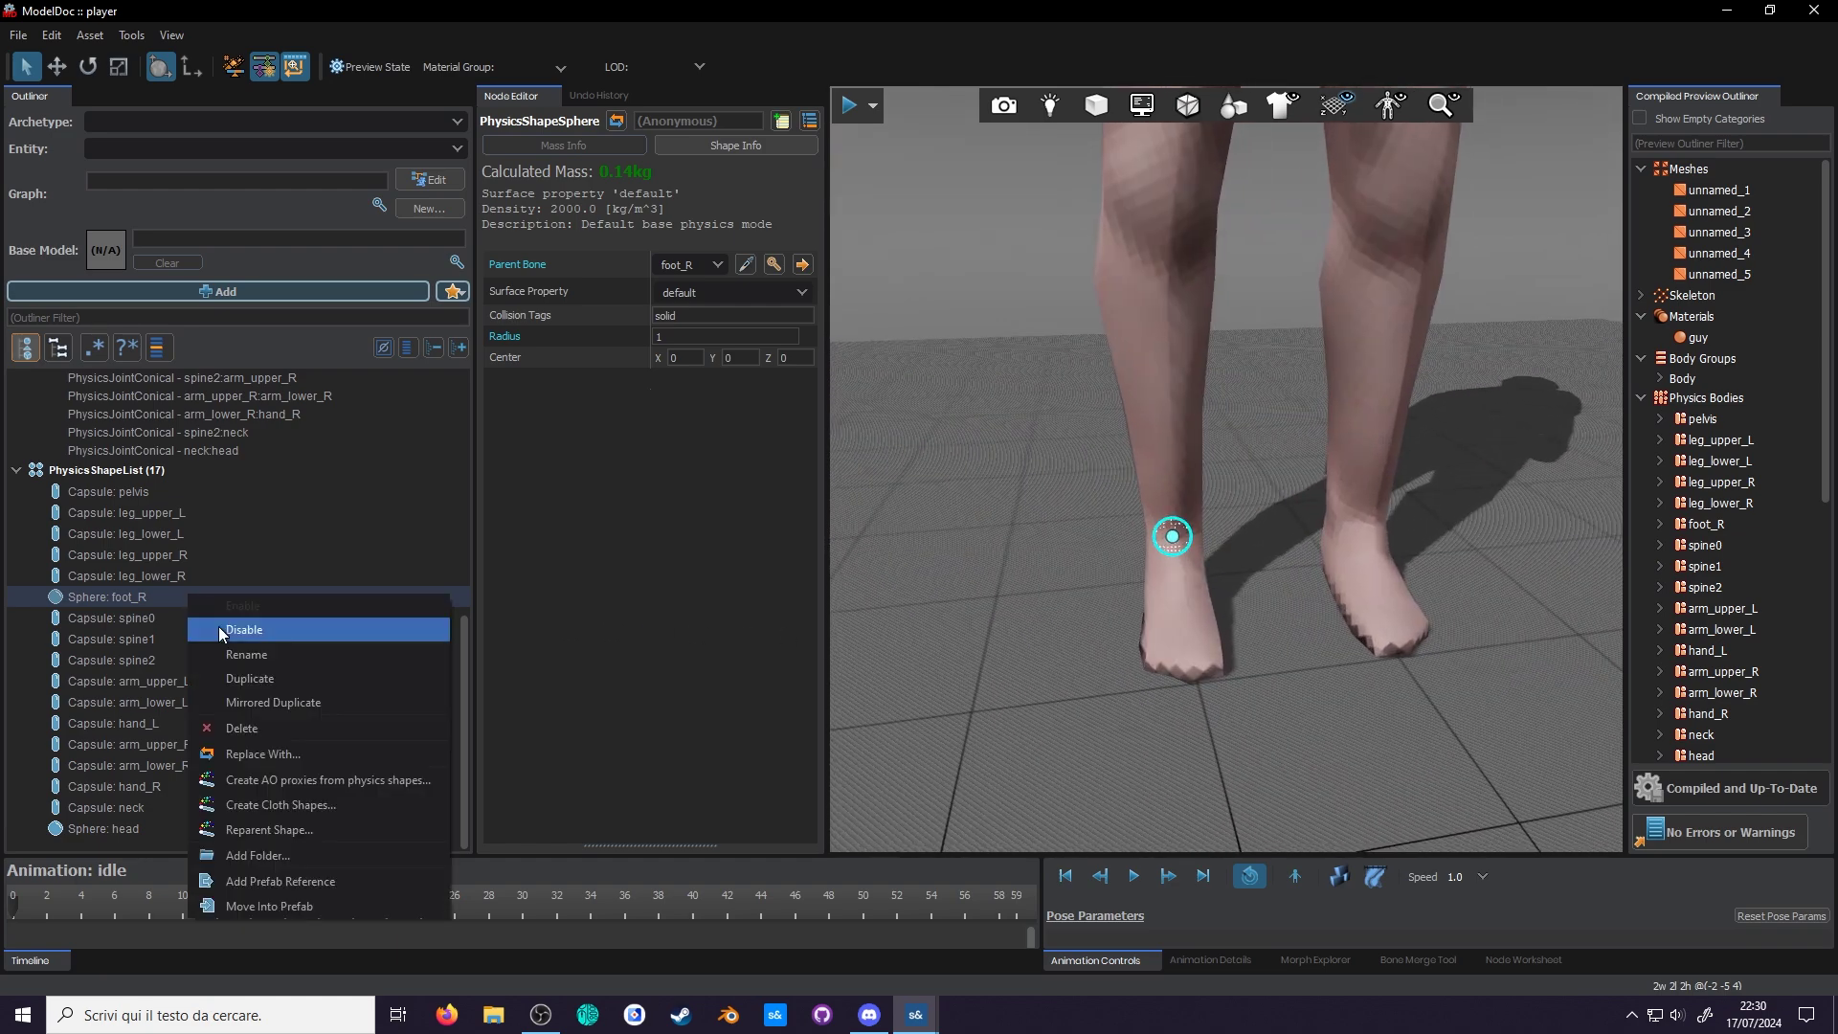
pyautogui.click(316, 755)
pyautogui.press('Down')
pyautogui.press('Down')
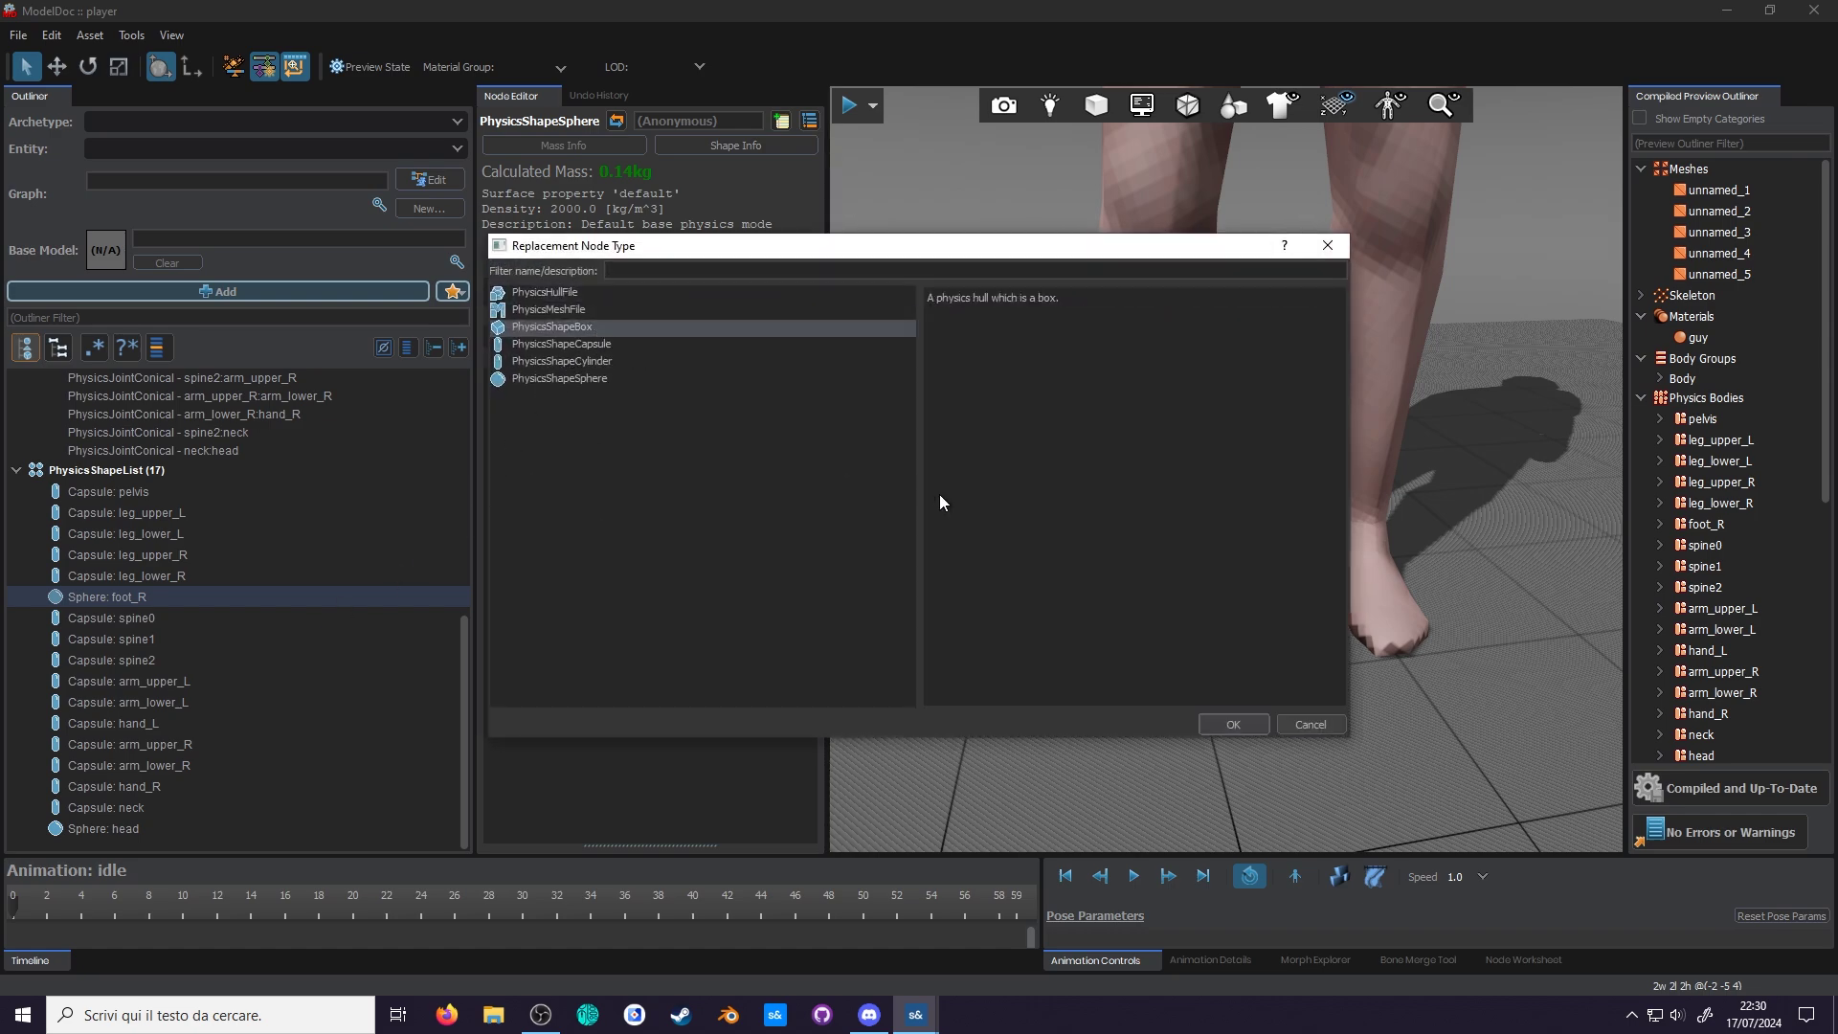
pyautogui.click(1235, 724)
# Step: Rotate and resize the foot_R box so it fits tightly around the right foot, and save the model
pyautogui.press('e')
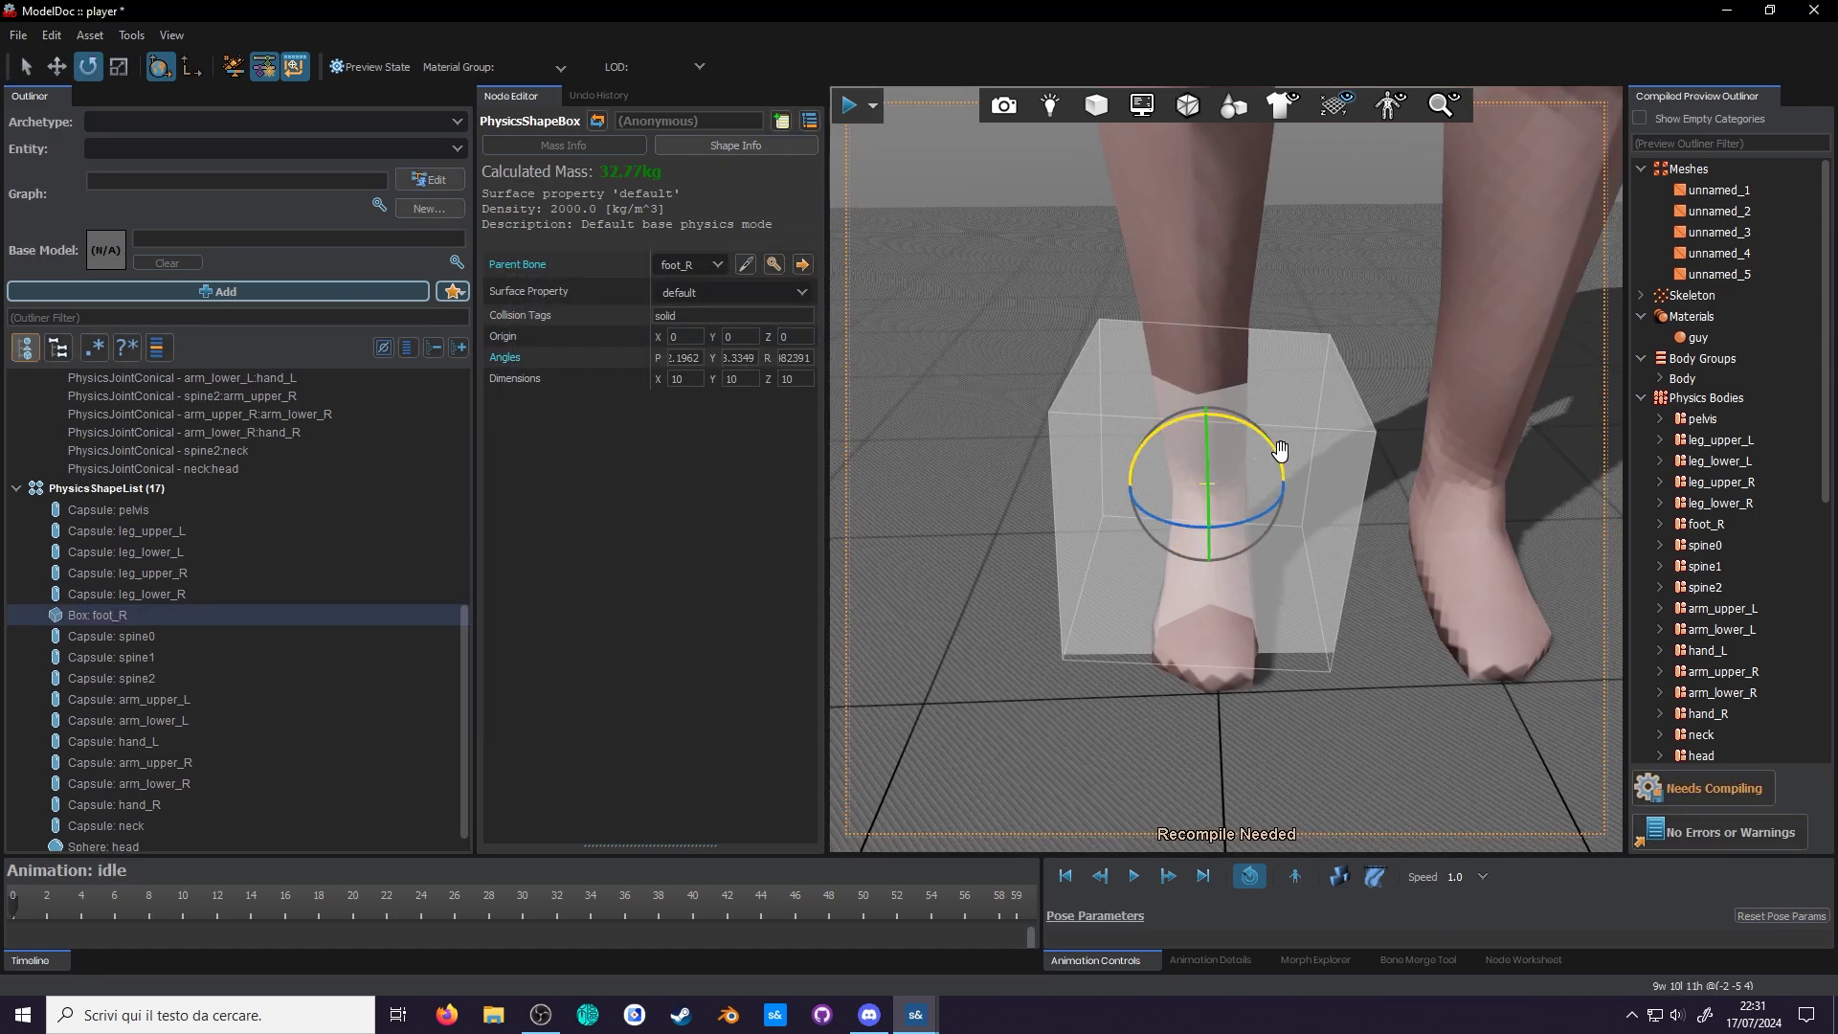
pyautogui.moveTo(1281, 451); pyautogui.dragTo(1254, 431)
pyautogui.click(29, 69)
pyautogui.keyDown('alt'); pyautogui.moveTo(1254, 431); pyautogui.dragTo(1196, 345); pyautogui.keyUp('alt')
pyautogui.keyDown('alt'); pyautogui.moveTo(1197, 402); pyautogui.dragTo(1133, 468); pyautogui.keyUp('alt')
pyautogui.moveTo(1278, 501); pyautogui.dragTo(1177, 513)
pyautogui.keyDown('alt'); pyautogui.moveTo(1177, 512); pyautogui.dragTo(1151, 548); pyautogui.keyUp('alt')
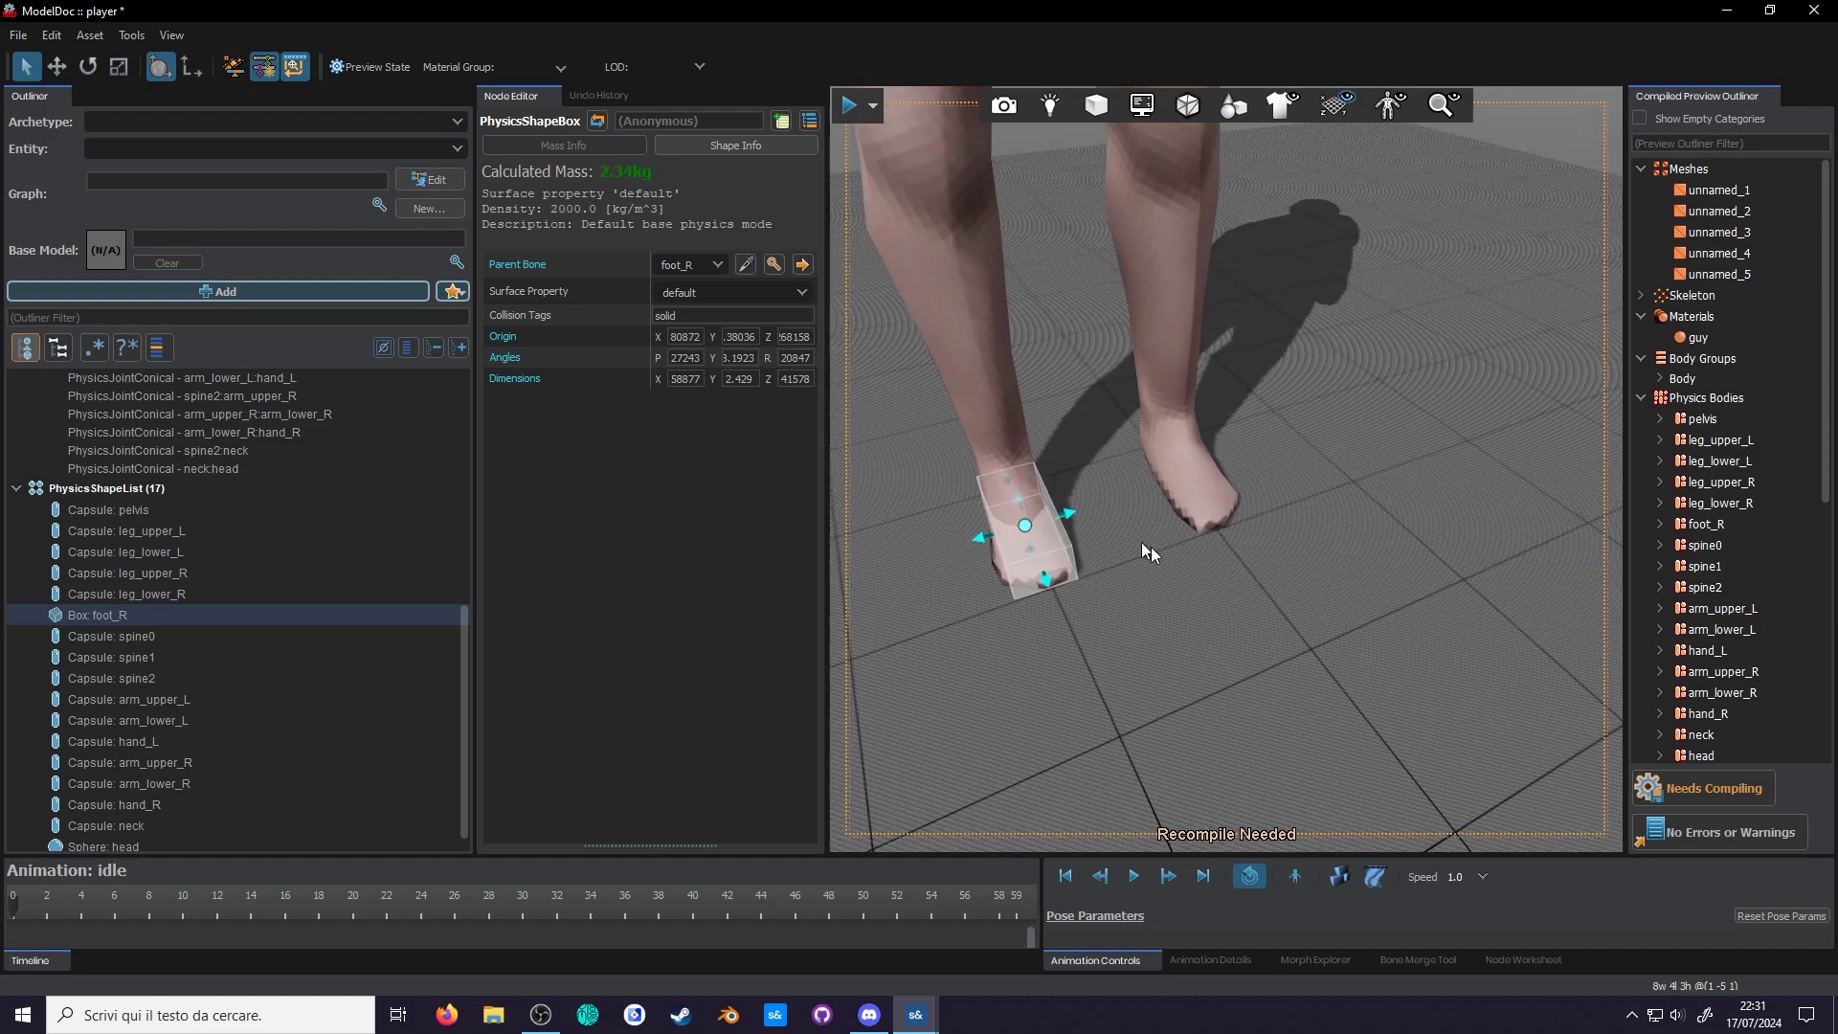
pyautogui.hotkey('ctrl', 's')
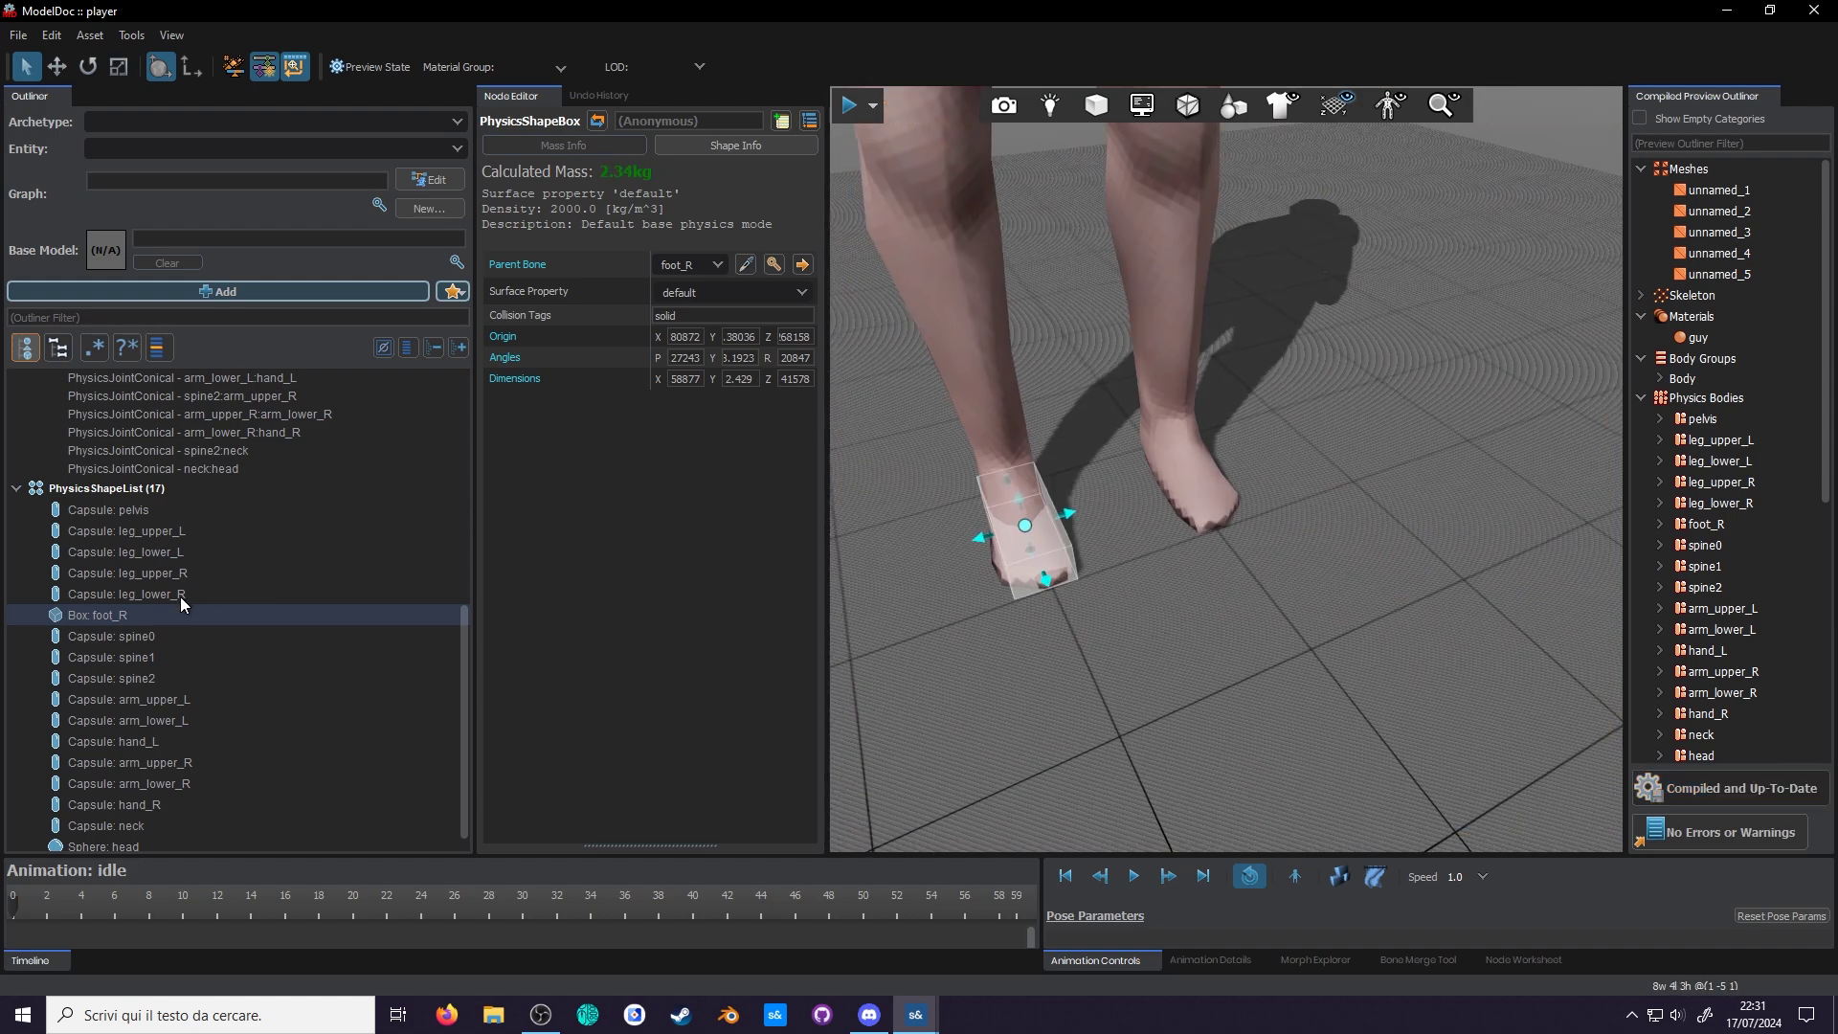
# Step: Try a mirrored duplicate of the foot_R box to cover the left foot
pyautogui.rightClick(143, 611)
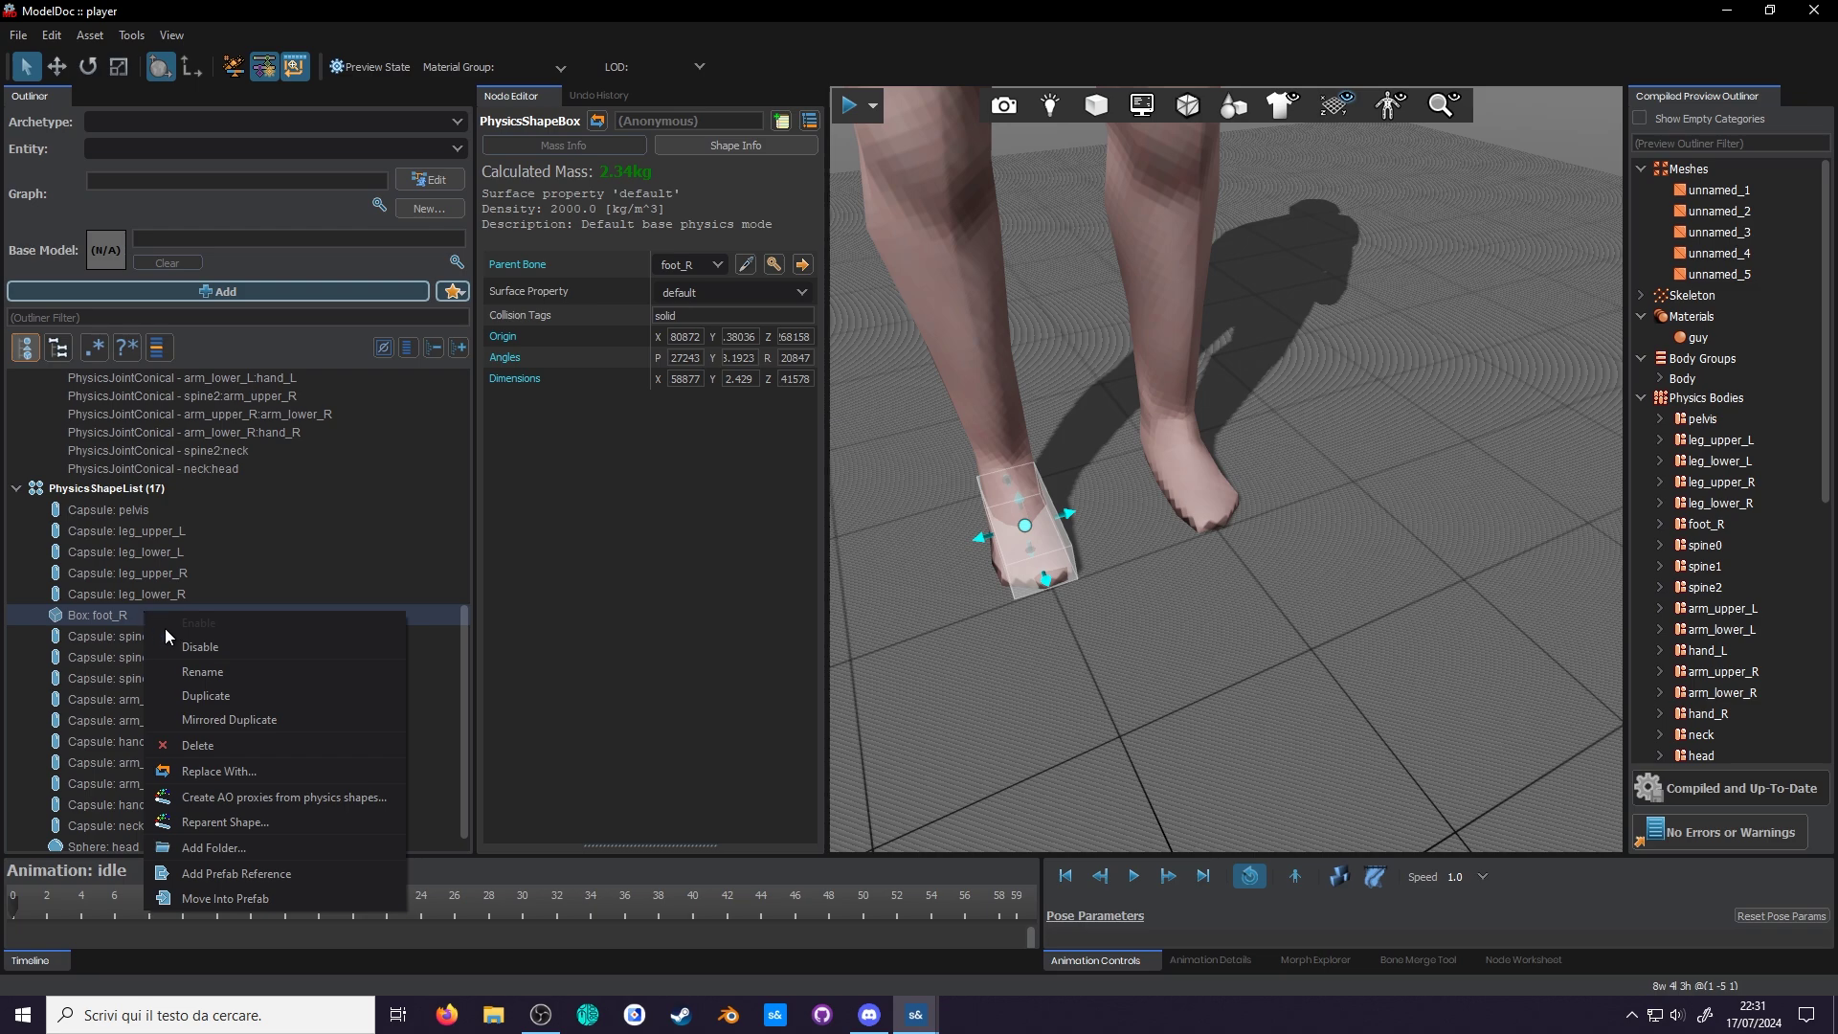
pyautogui.click(251, 722)
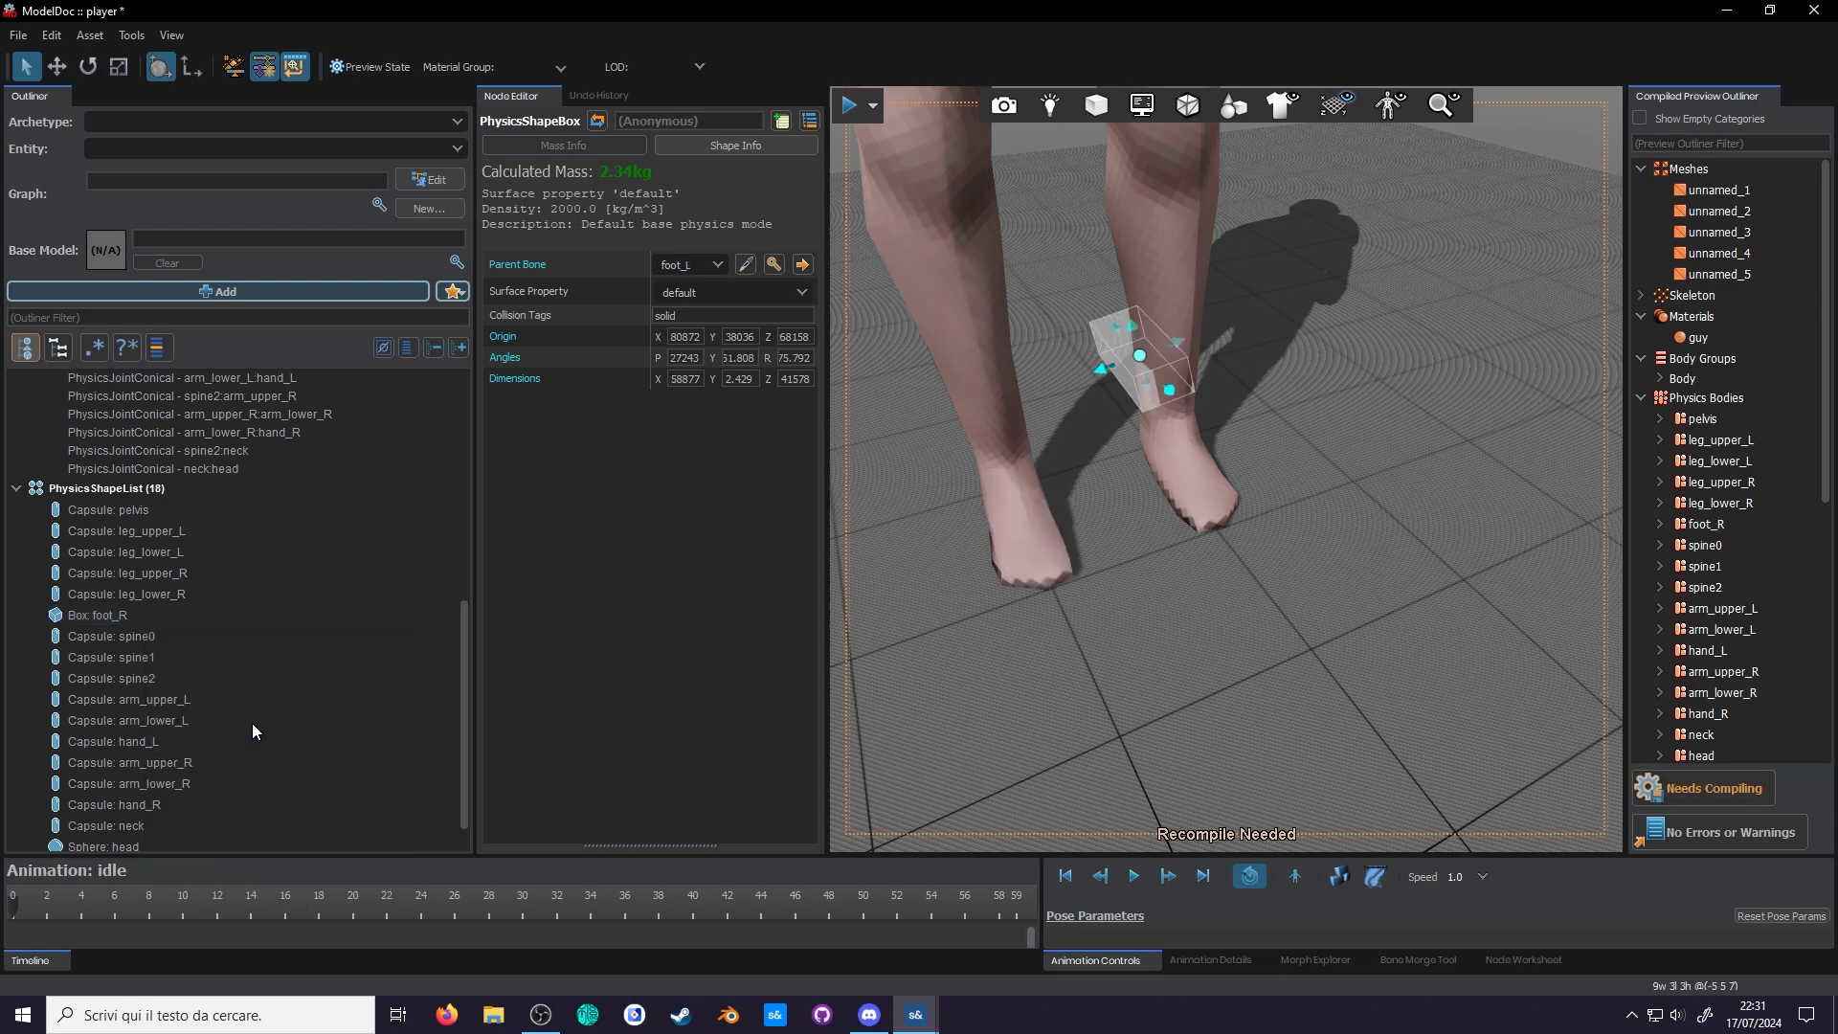
pyautogui.keyDown('alt'); pyautogui.moveTo(1341, 584); pyautogui.dragTo(1116, 595); pyautogui.keyUp('alt')
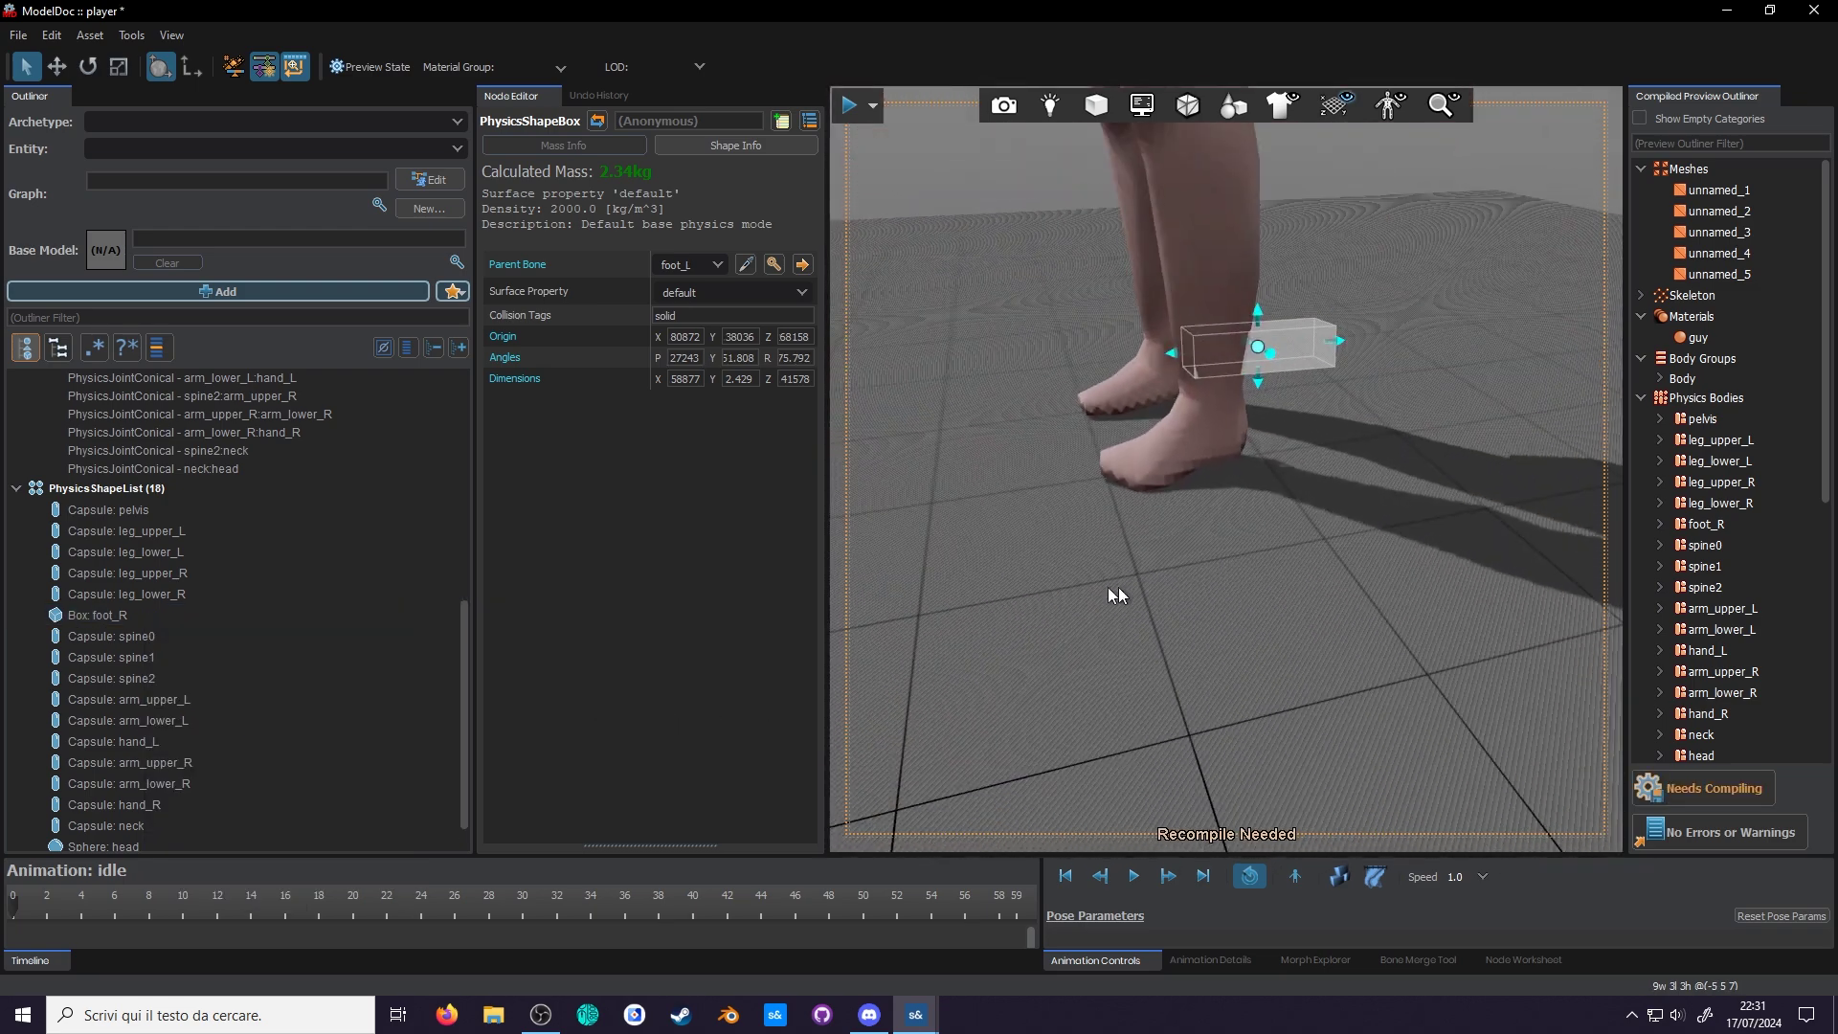
pyautogui.scroll(-2, 221, 676)
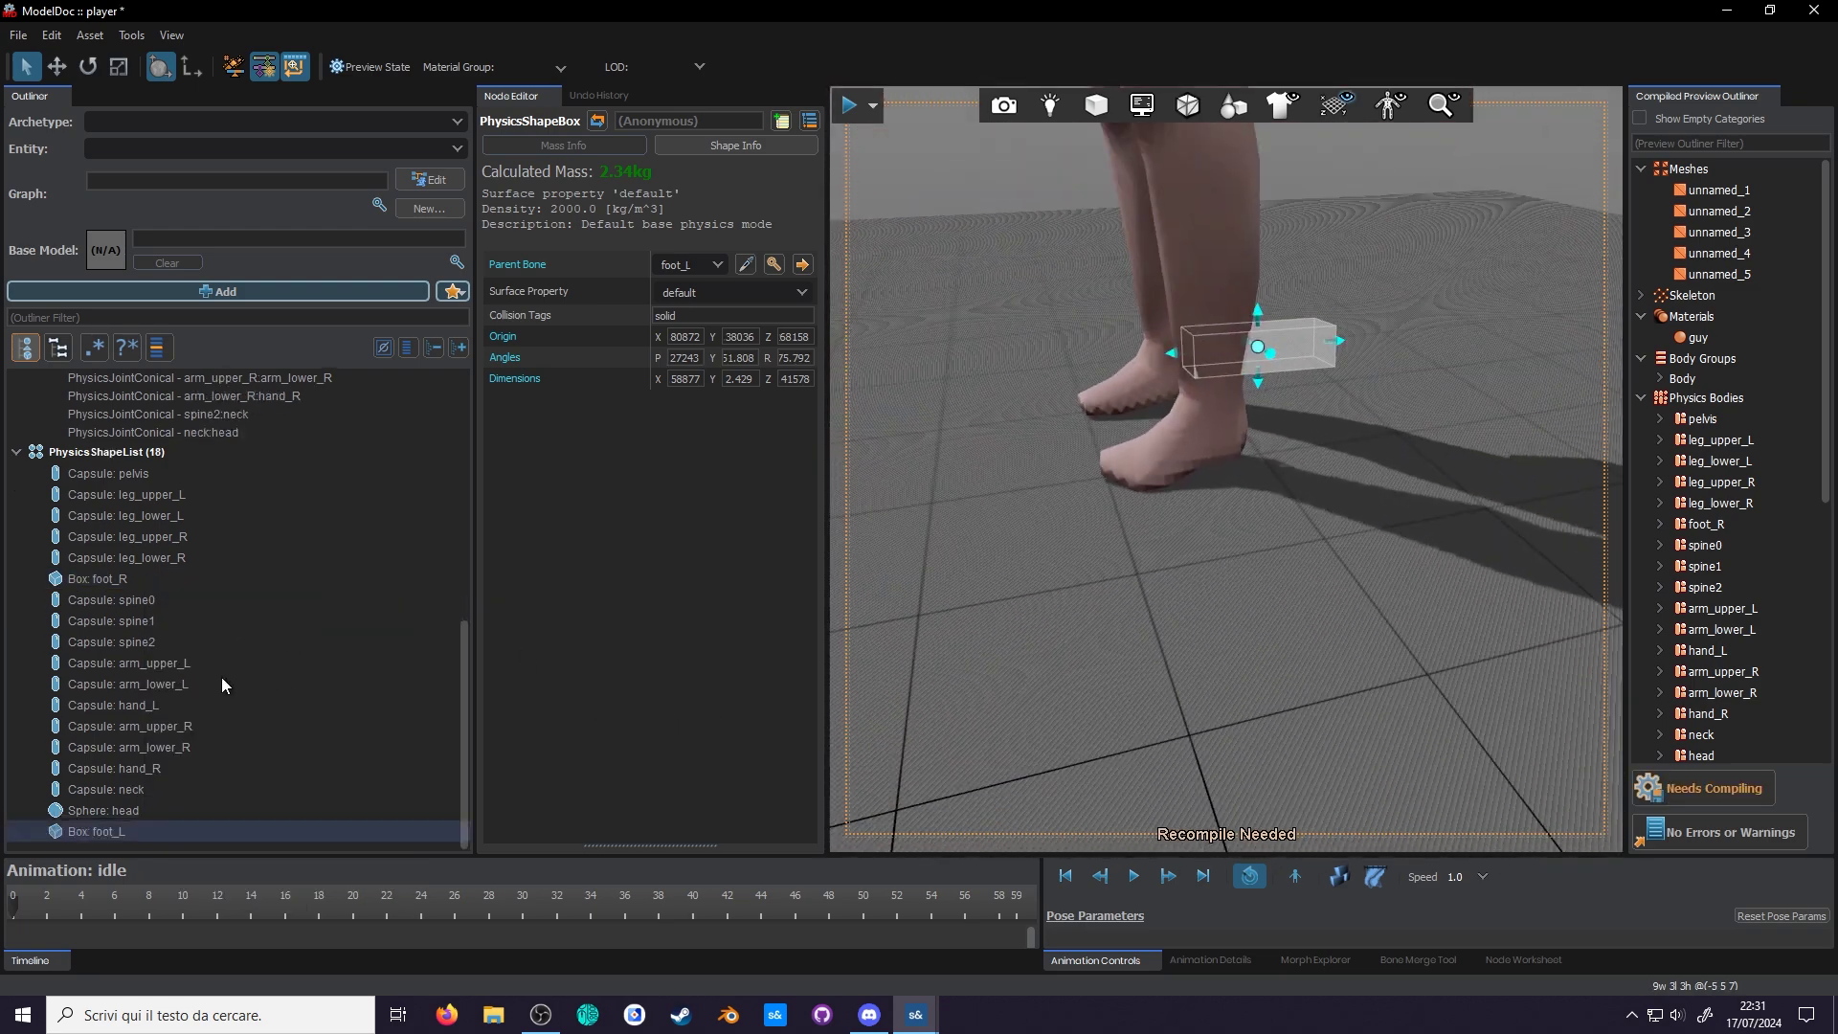
pyautogui.keyDown('ctrl'); pyautogui.click(149, 580); pyautogui.keyUp('ctrl')
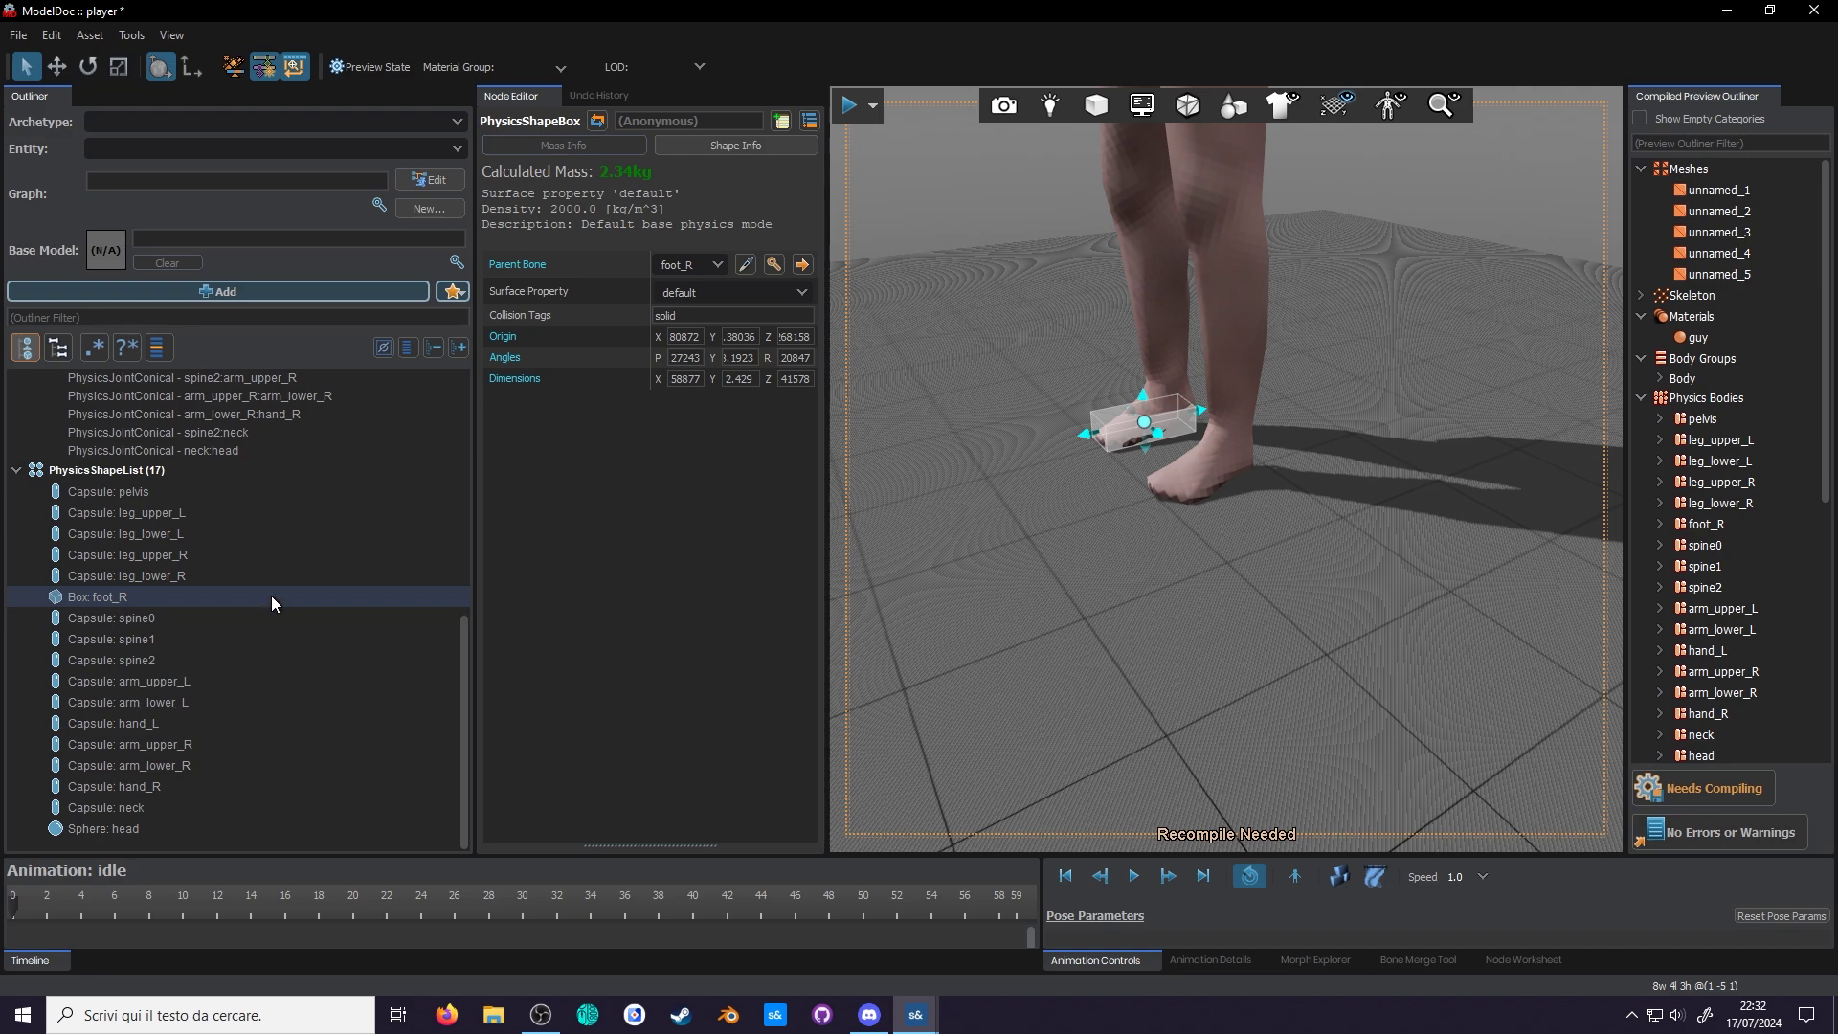
# Step: Create ragdoll parts for the foot_L bone and delete the resulting foot_L sphere shape
pyautogui.click(382, 293)
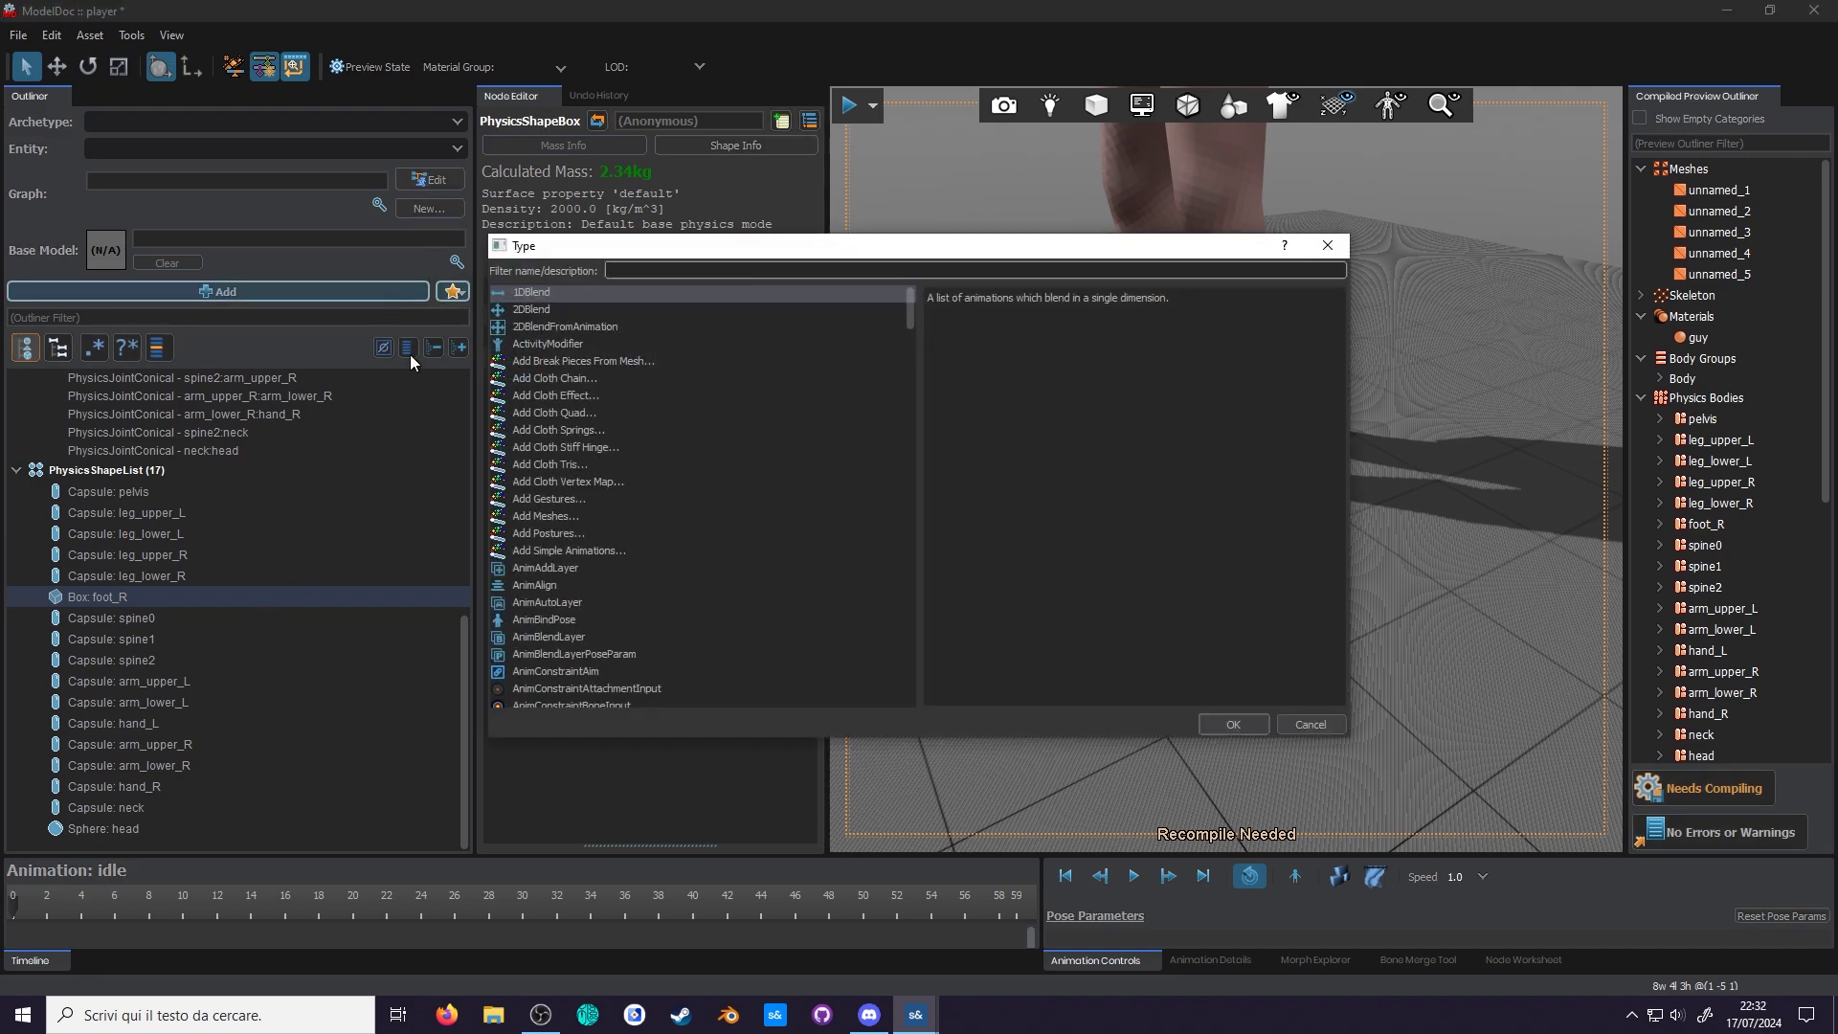
pyautogui.write('ragdoll')
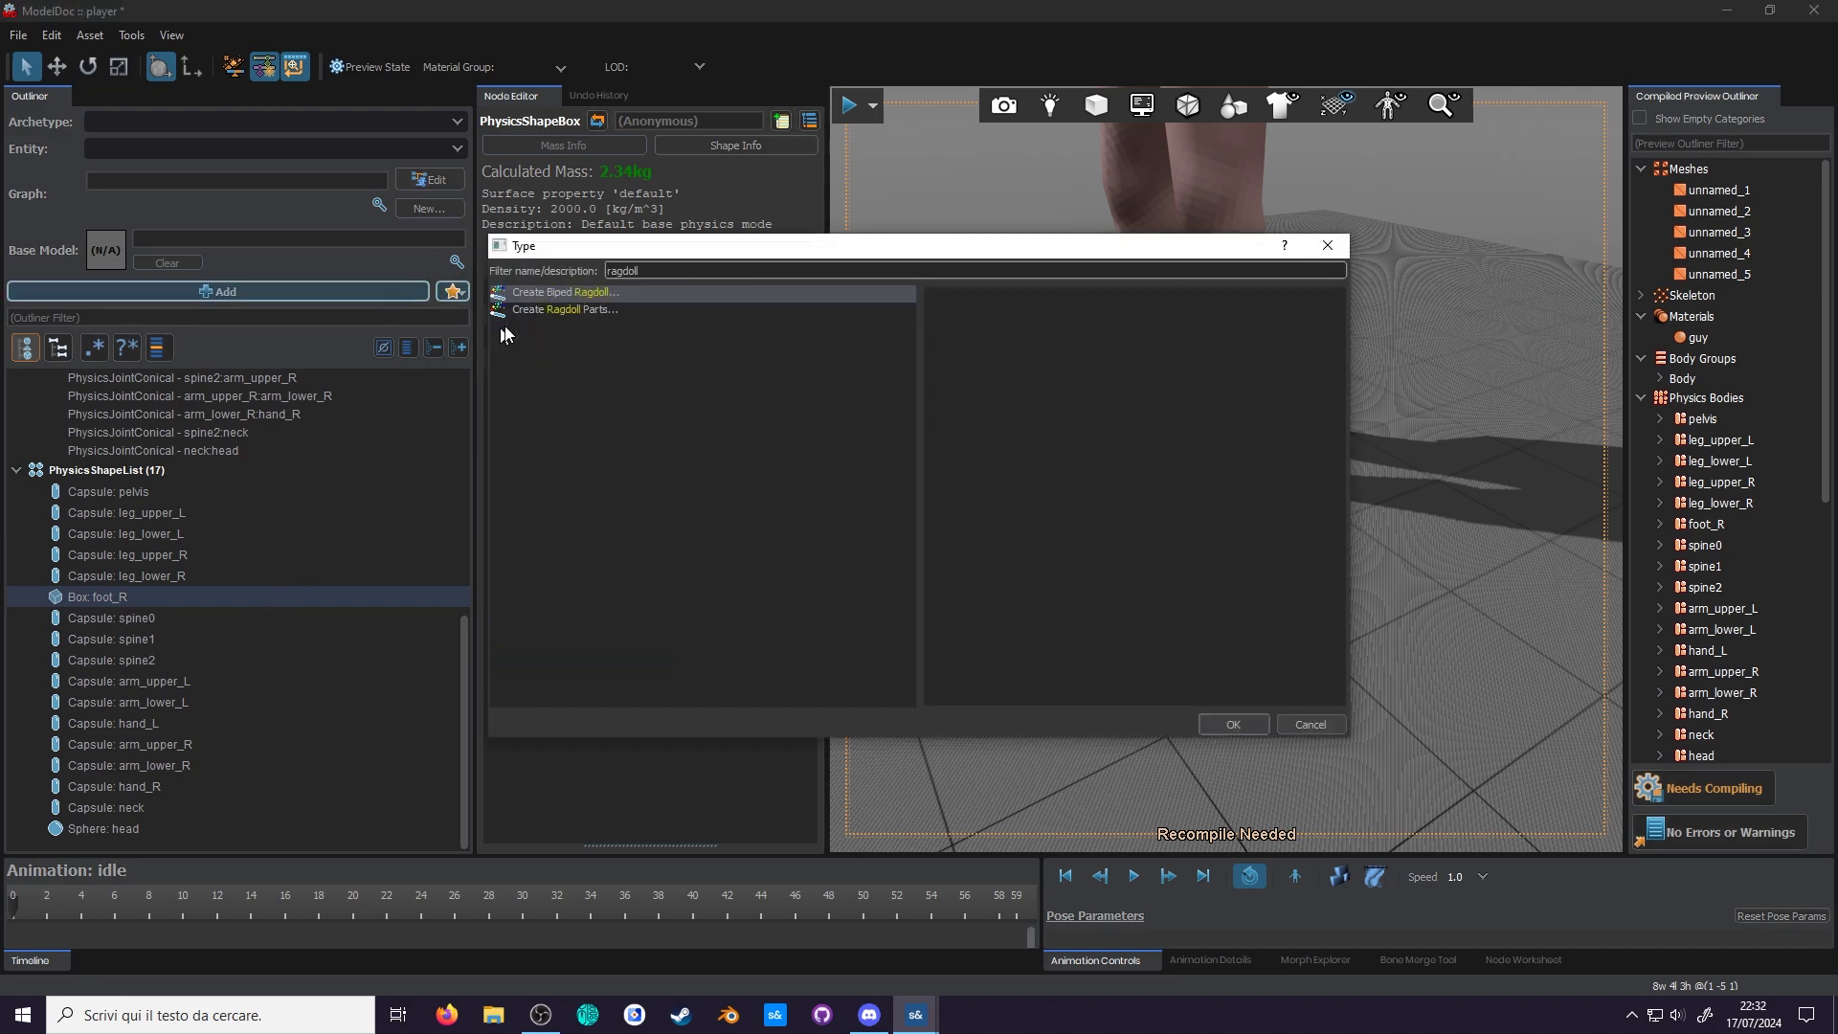
pyautogui.doubleClick(536, 310)
pyautogui.scroll(-3, 709, 433)
pyautogui.click(782, 619)
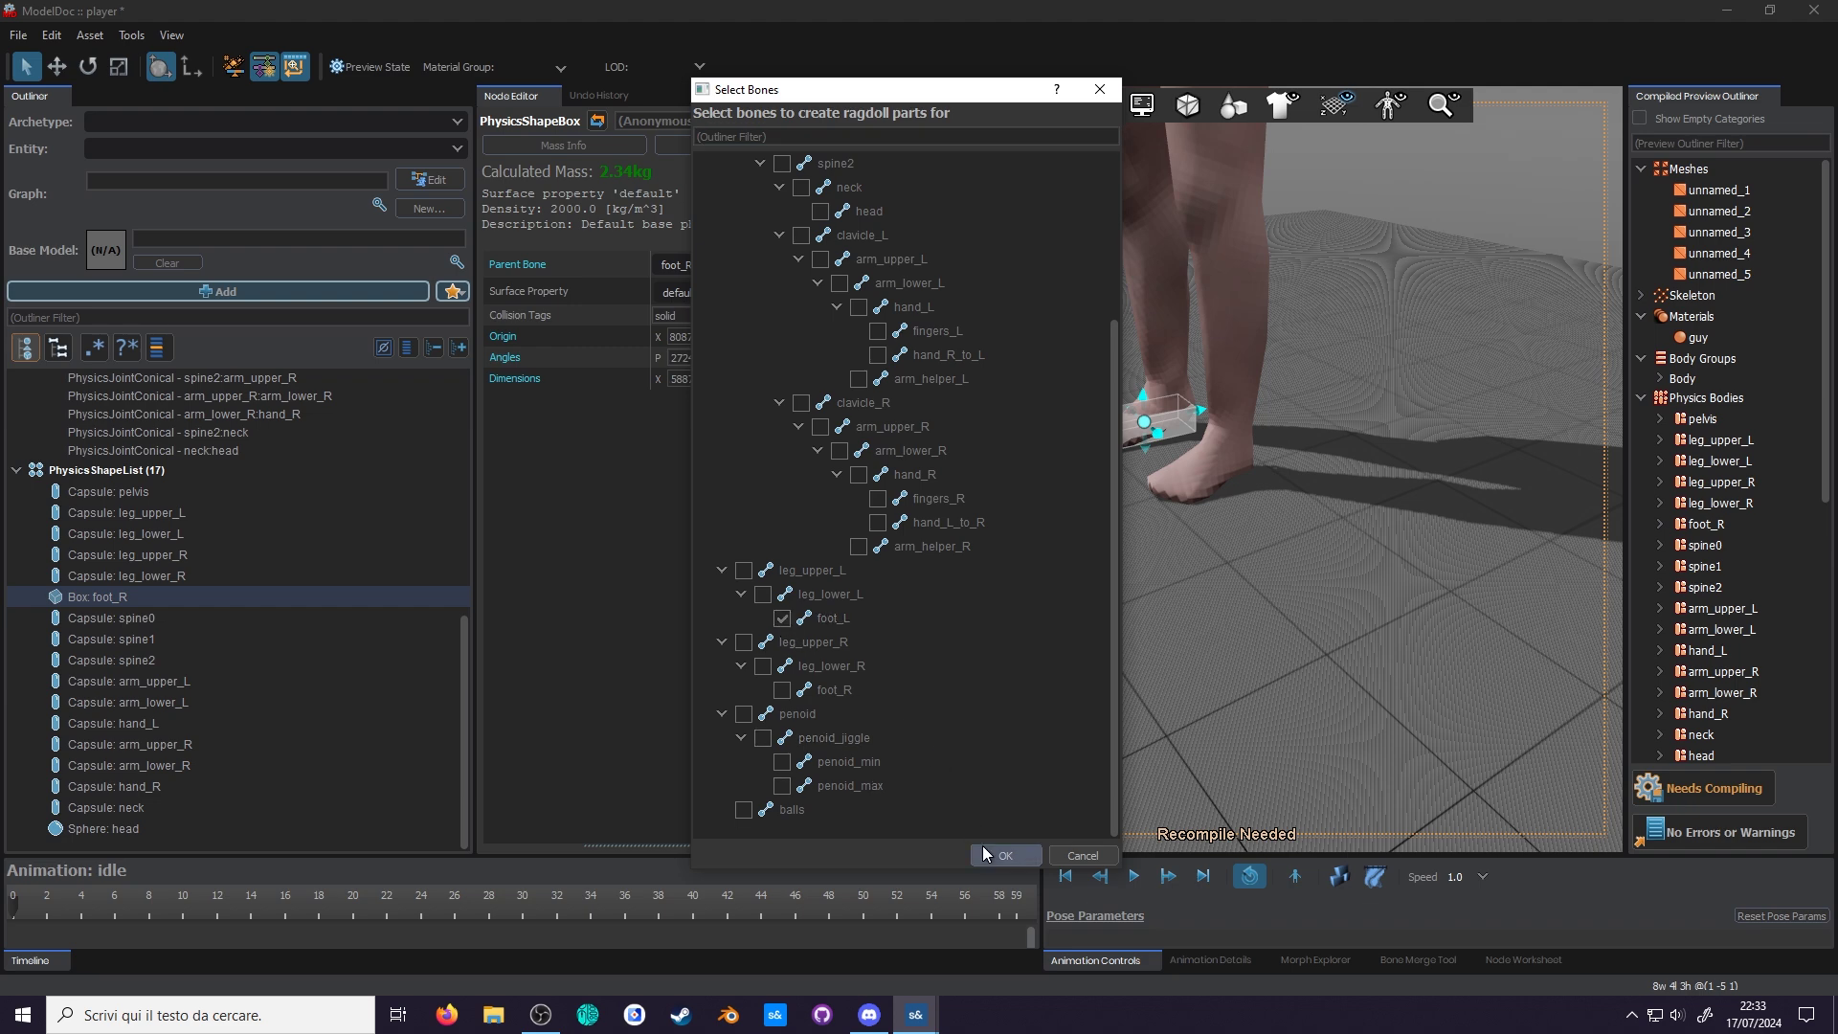
pyautogui.click(1005, 855)
pyautogui.scroll(5, 234, 818)
pyautogui.hotkey('ctrl', 's')
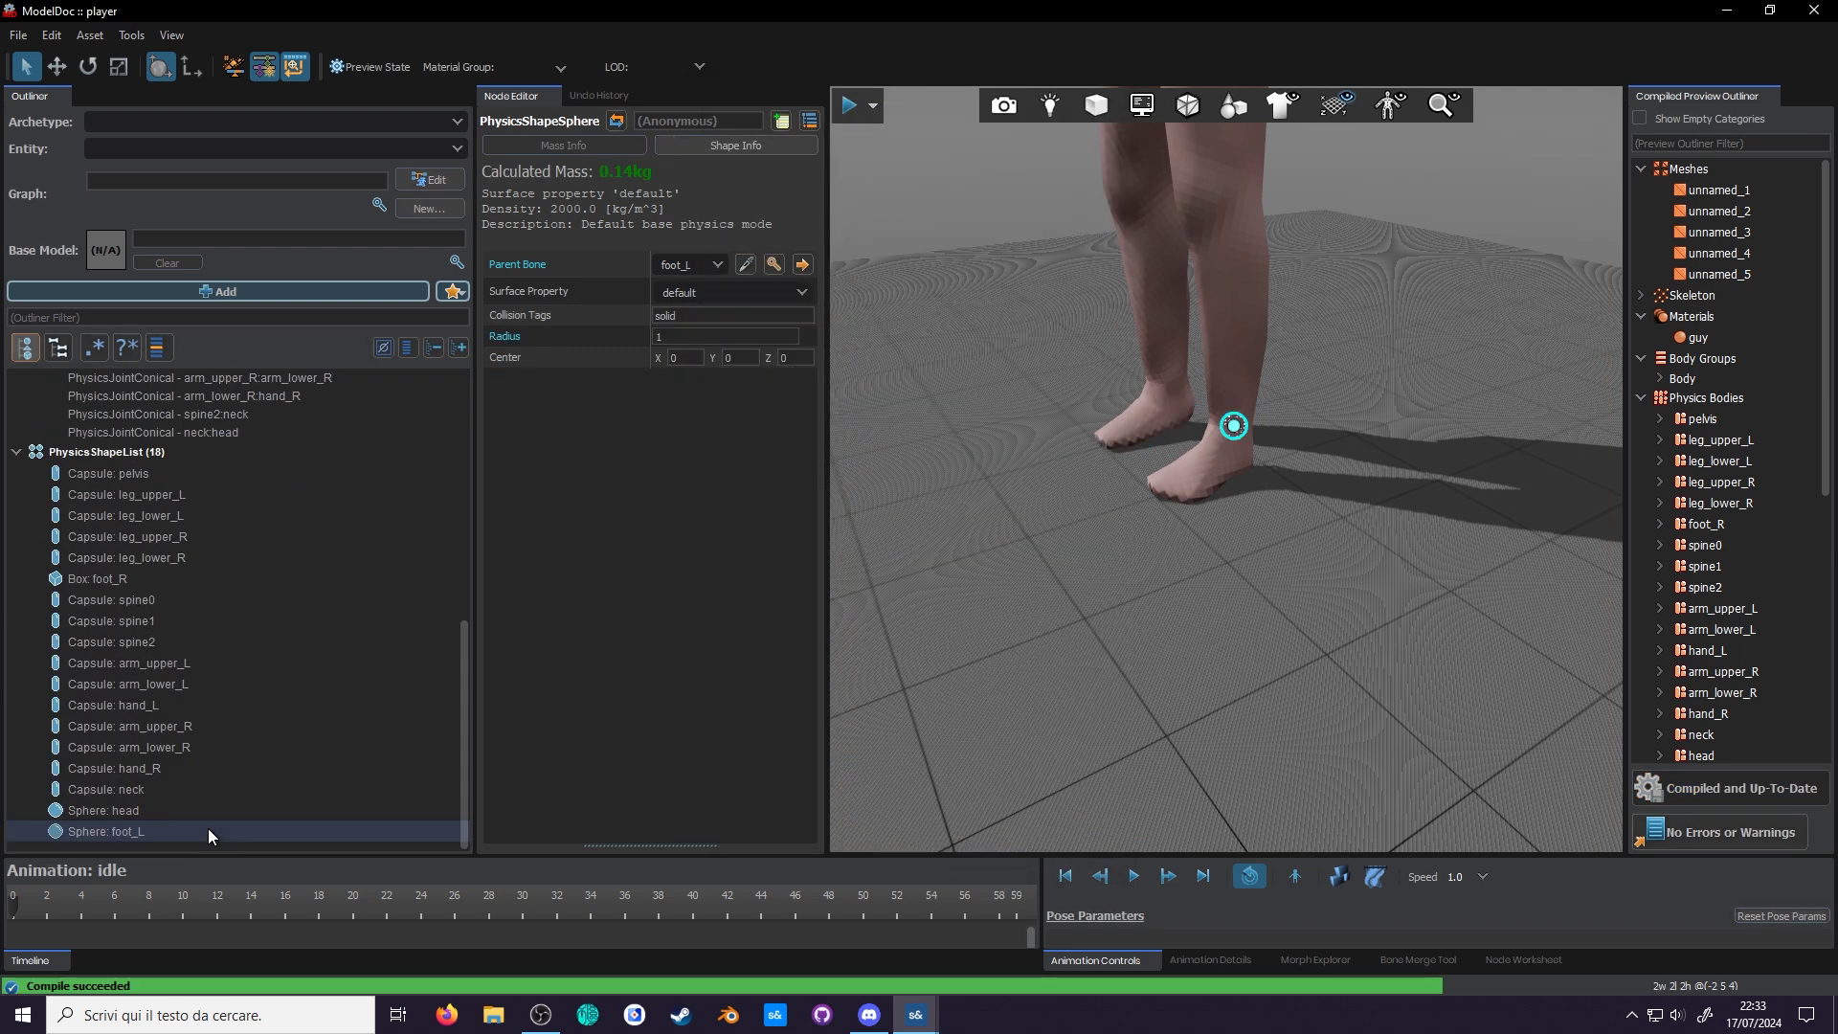
pyautogui.press('Delete')
# Step: Duplicate the foot_R box and place the copy directly below leg_lower_L in the physics shape list
pyautogui.click(144, 597)
pyautogui.rightClick(137, 596)
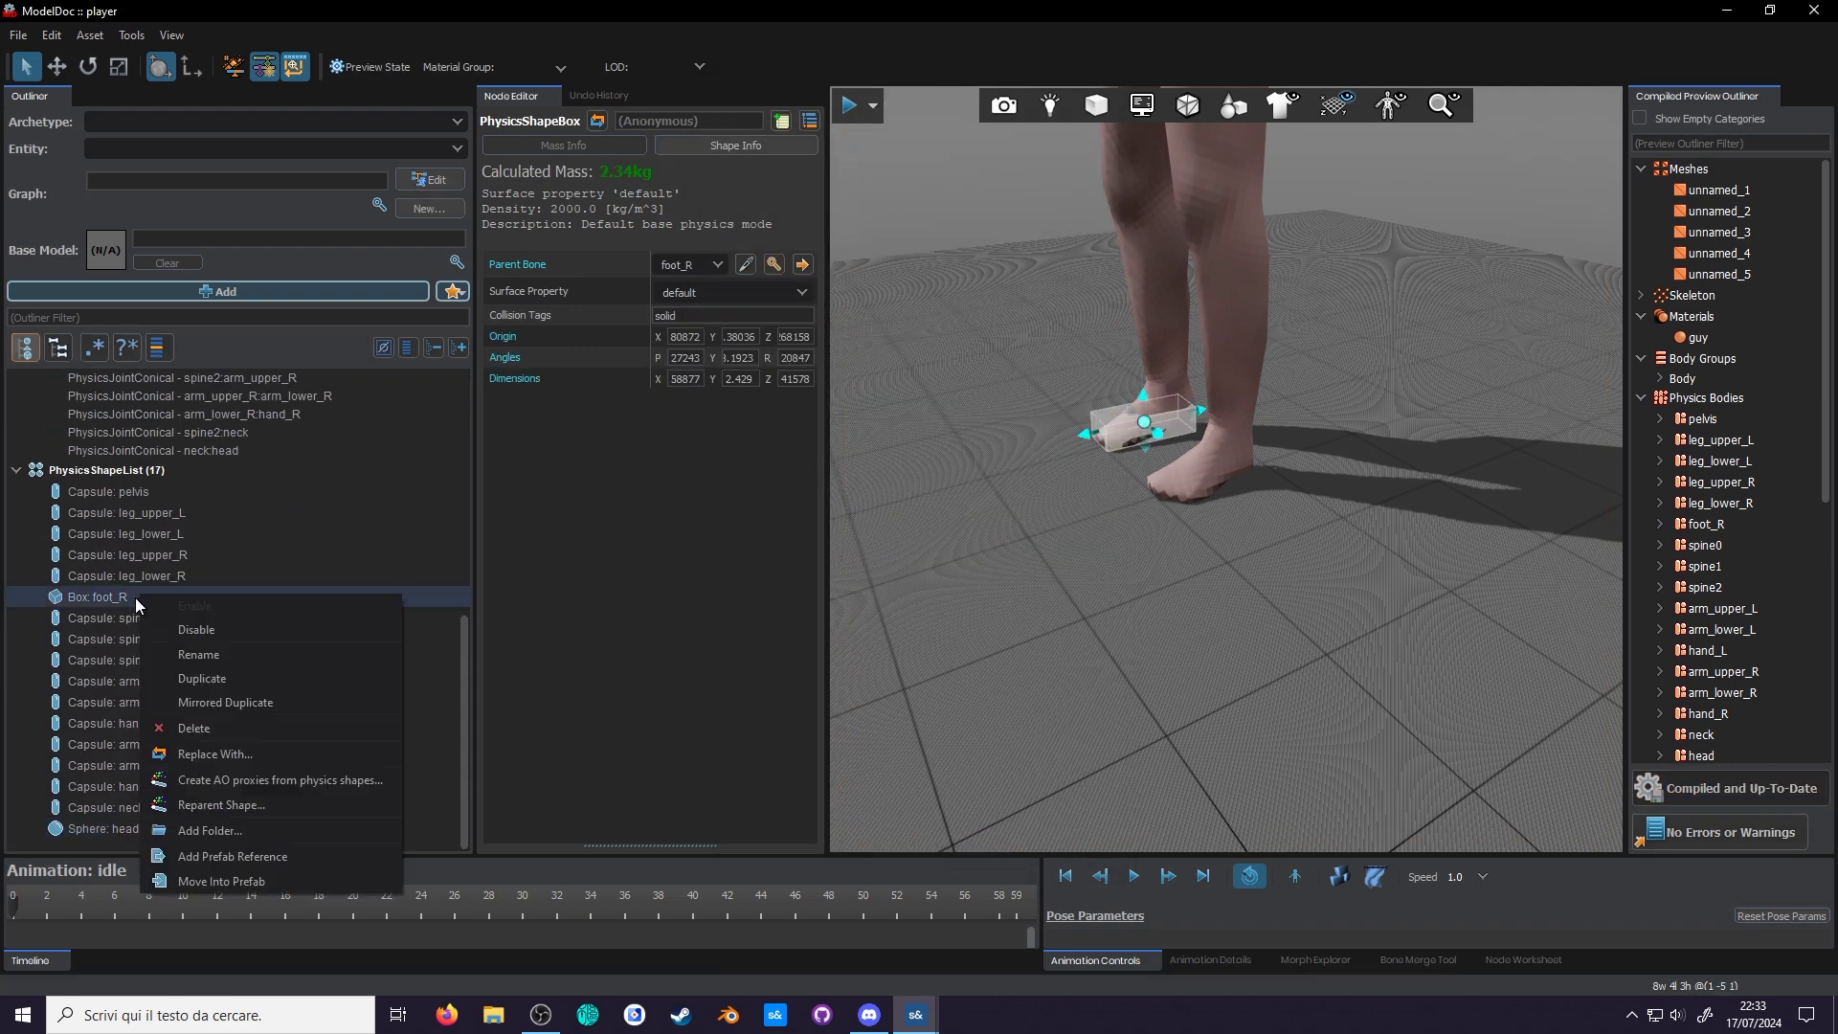
pyautogui.click(226, 682)
pyautogui.moveTo(191, 831); pyautogui.dragTo(182, 526)
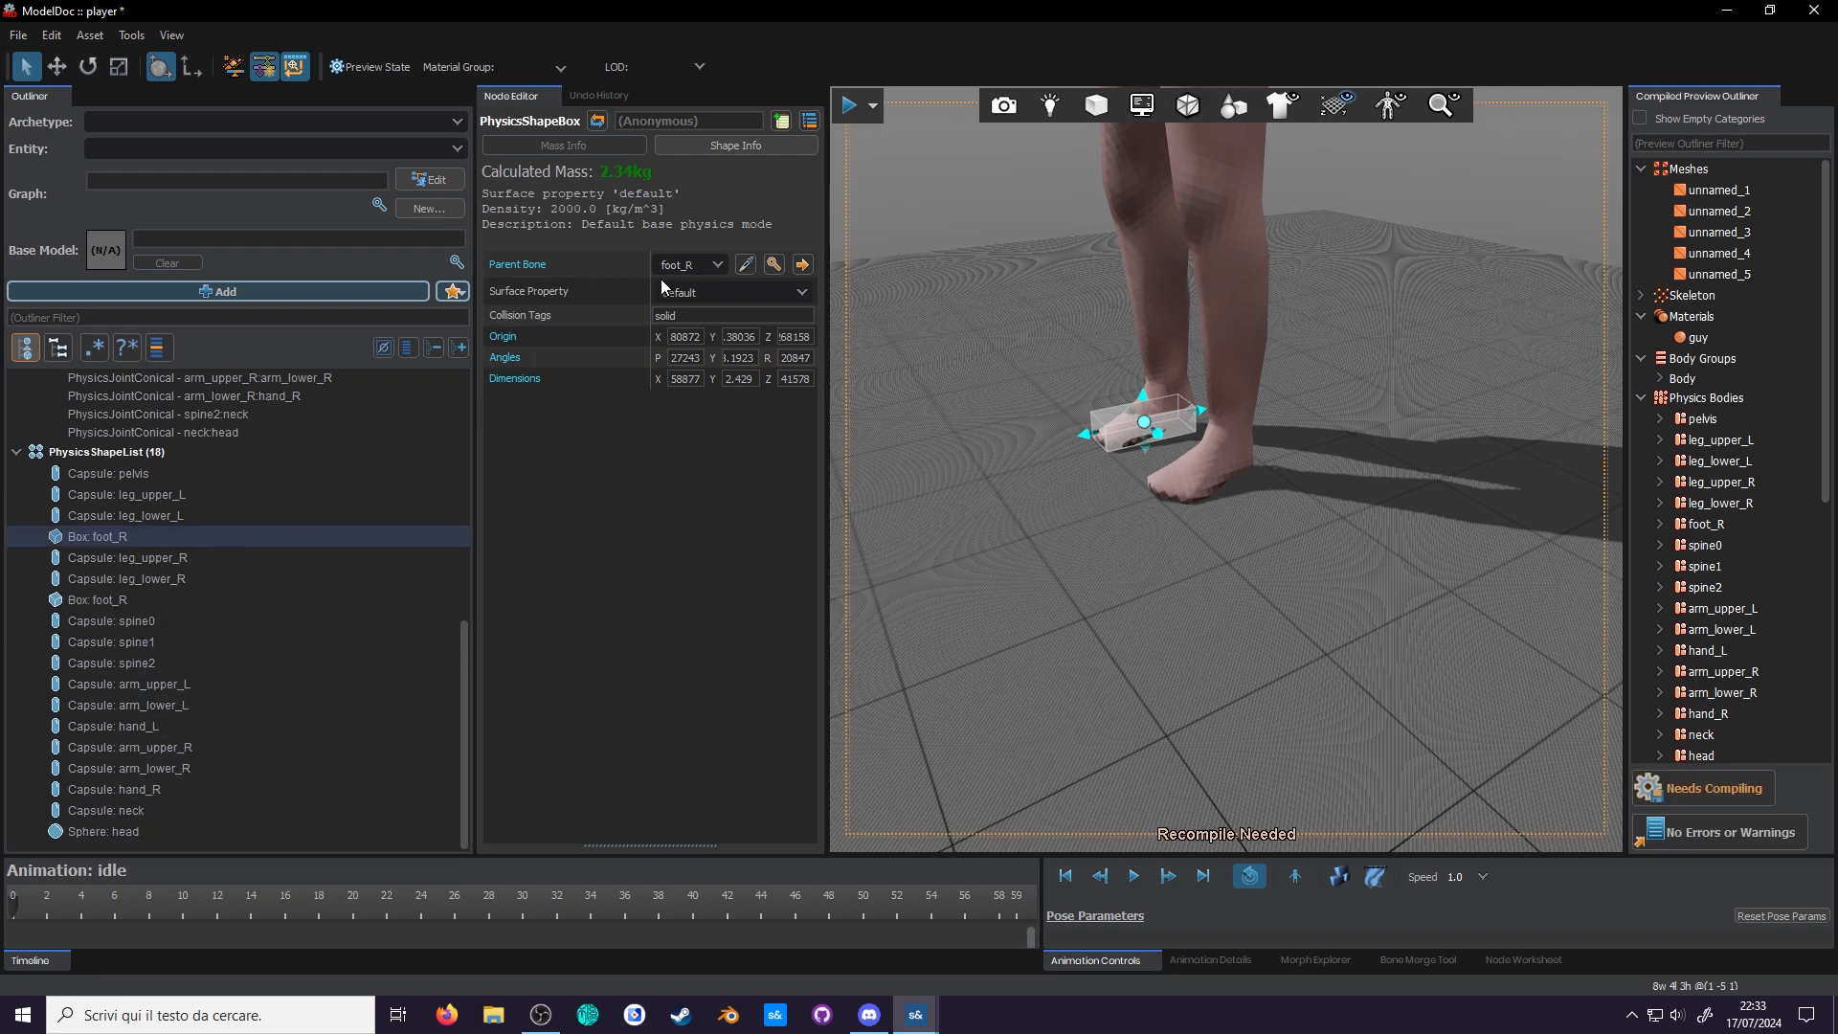
# Step: Set the parent bone of the duplicated foot box to foot_L
pyautogui.click(694, 266)
pyautogui.click(694, 266)
pyautogui.write('l')
pyautogui.click(686, 279)
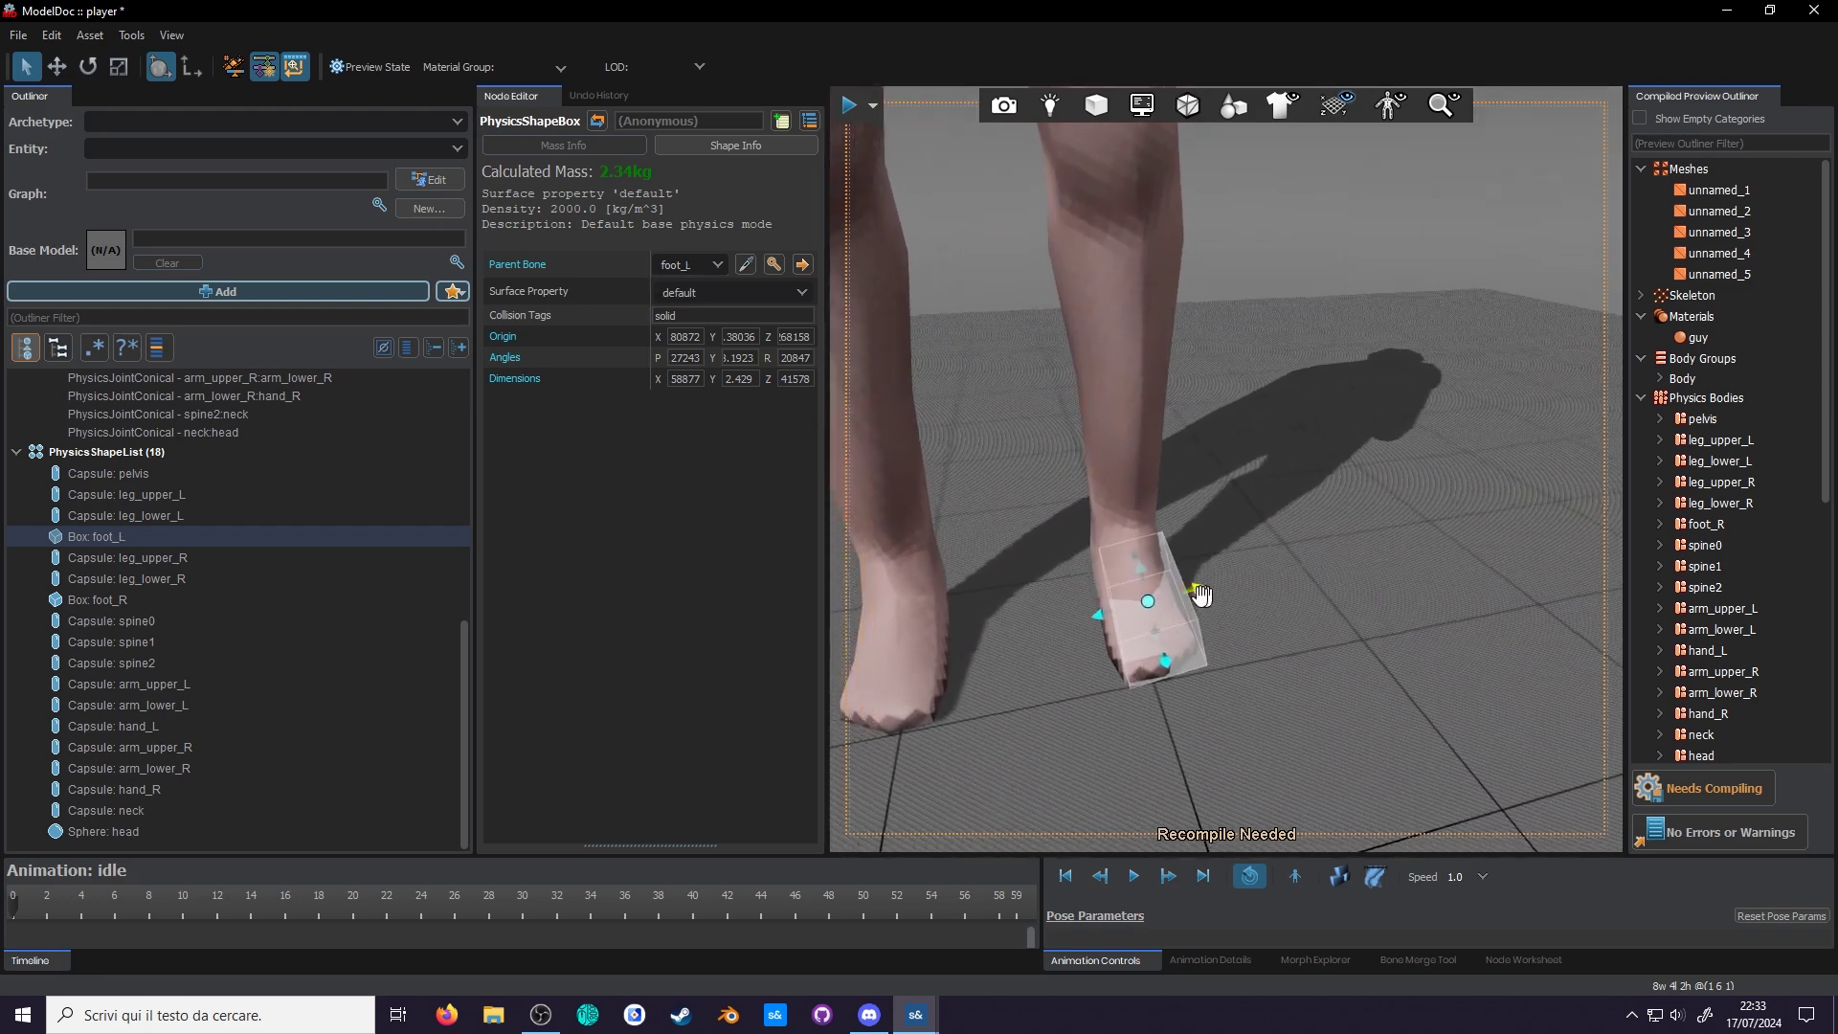
pyautogui.keyDown('ctrl'); pyautogui.click(136, 599); pyautogui.keyUp('ctrl')
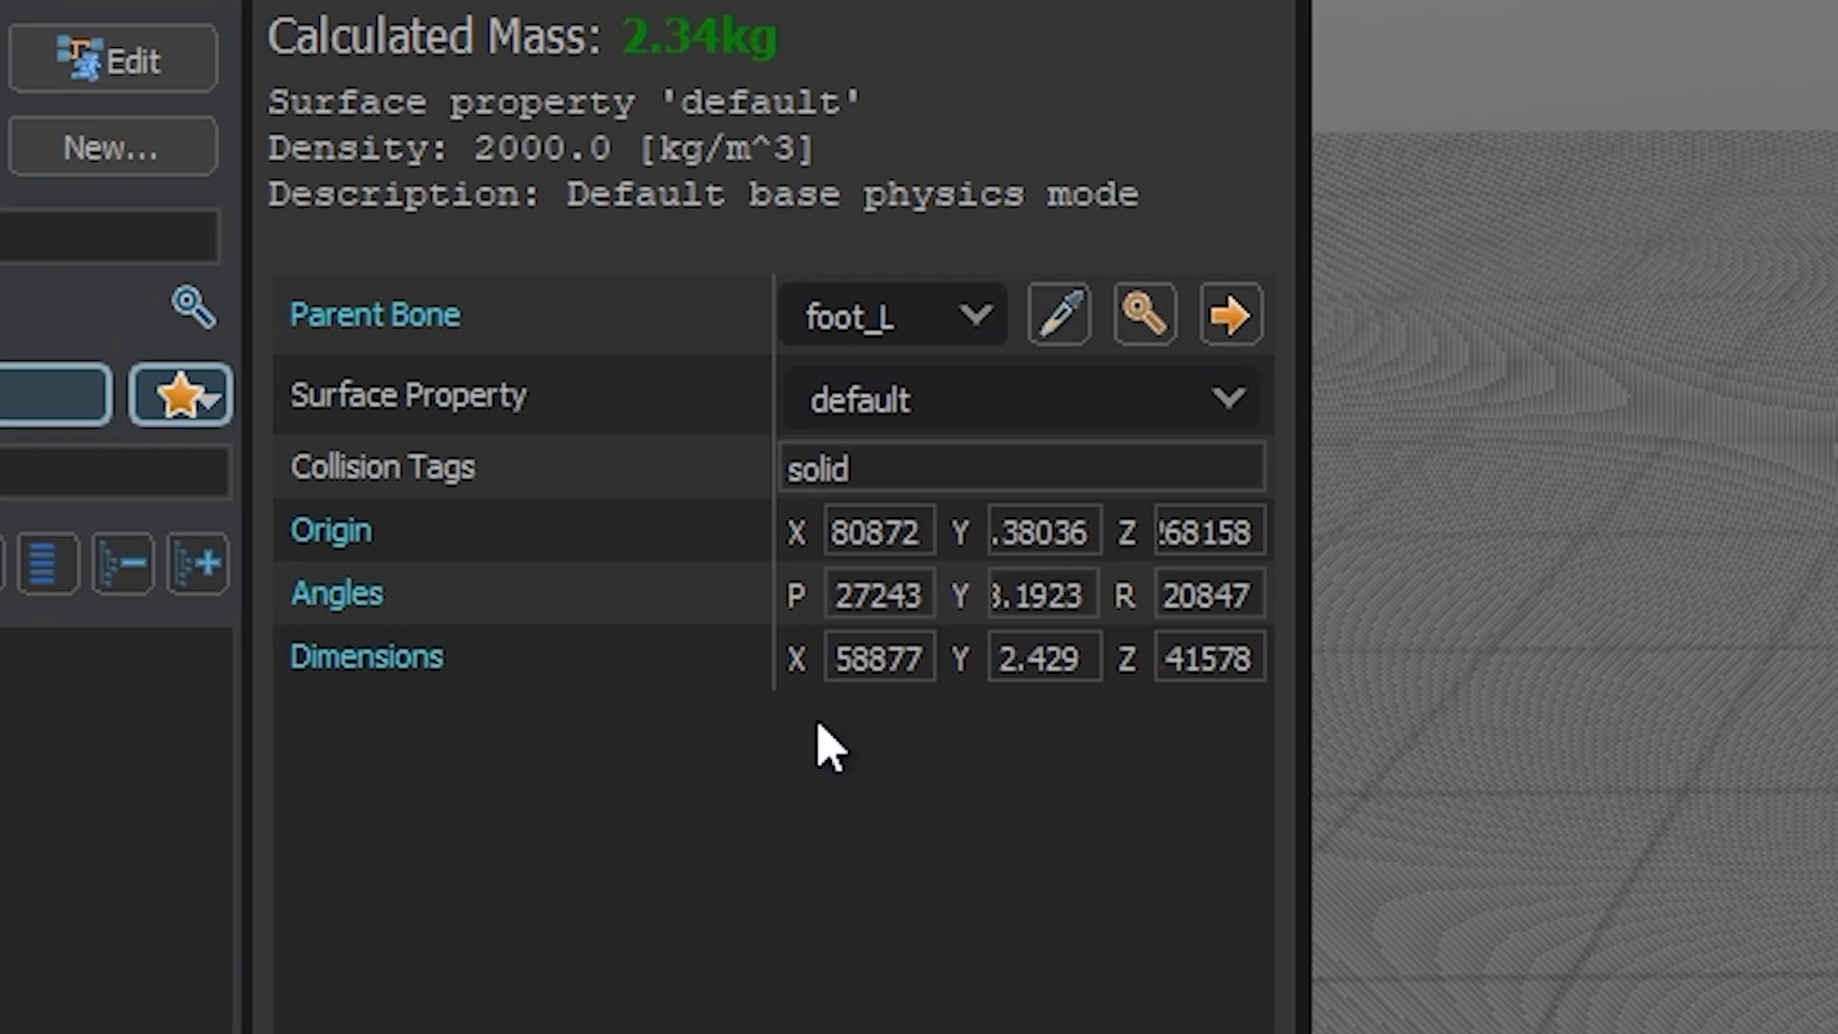
# Step: Widen the node properties so full values are readable, set the foot_L box's Origin Z to 0.268158, and save
pyautogui.moveTo(1297, 611); pyautogui.dragTo(1576, 664)
pyautogui.moveTo(1813, 664); pyautogui.dragTo(1335, 823)
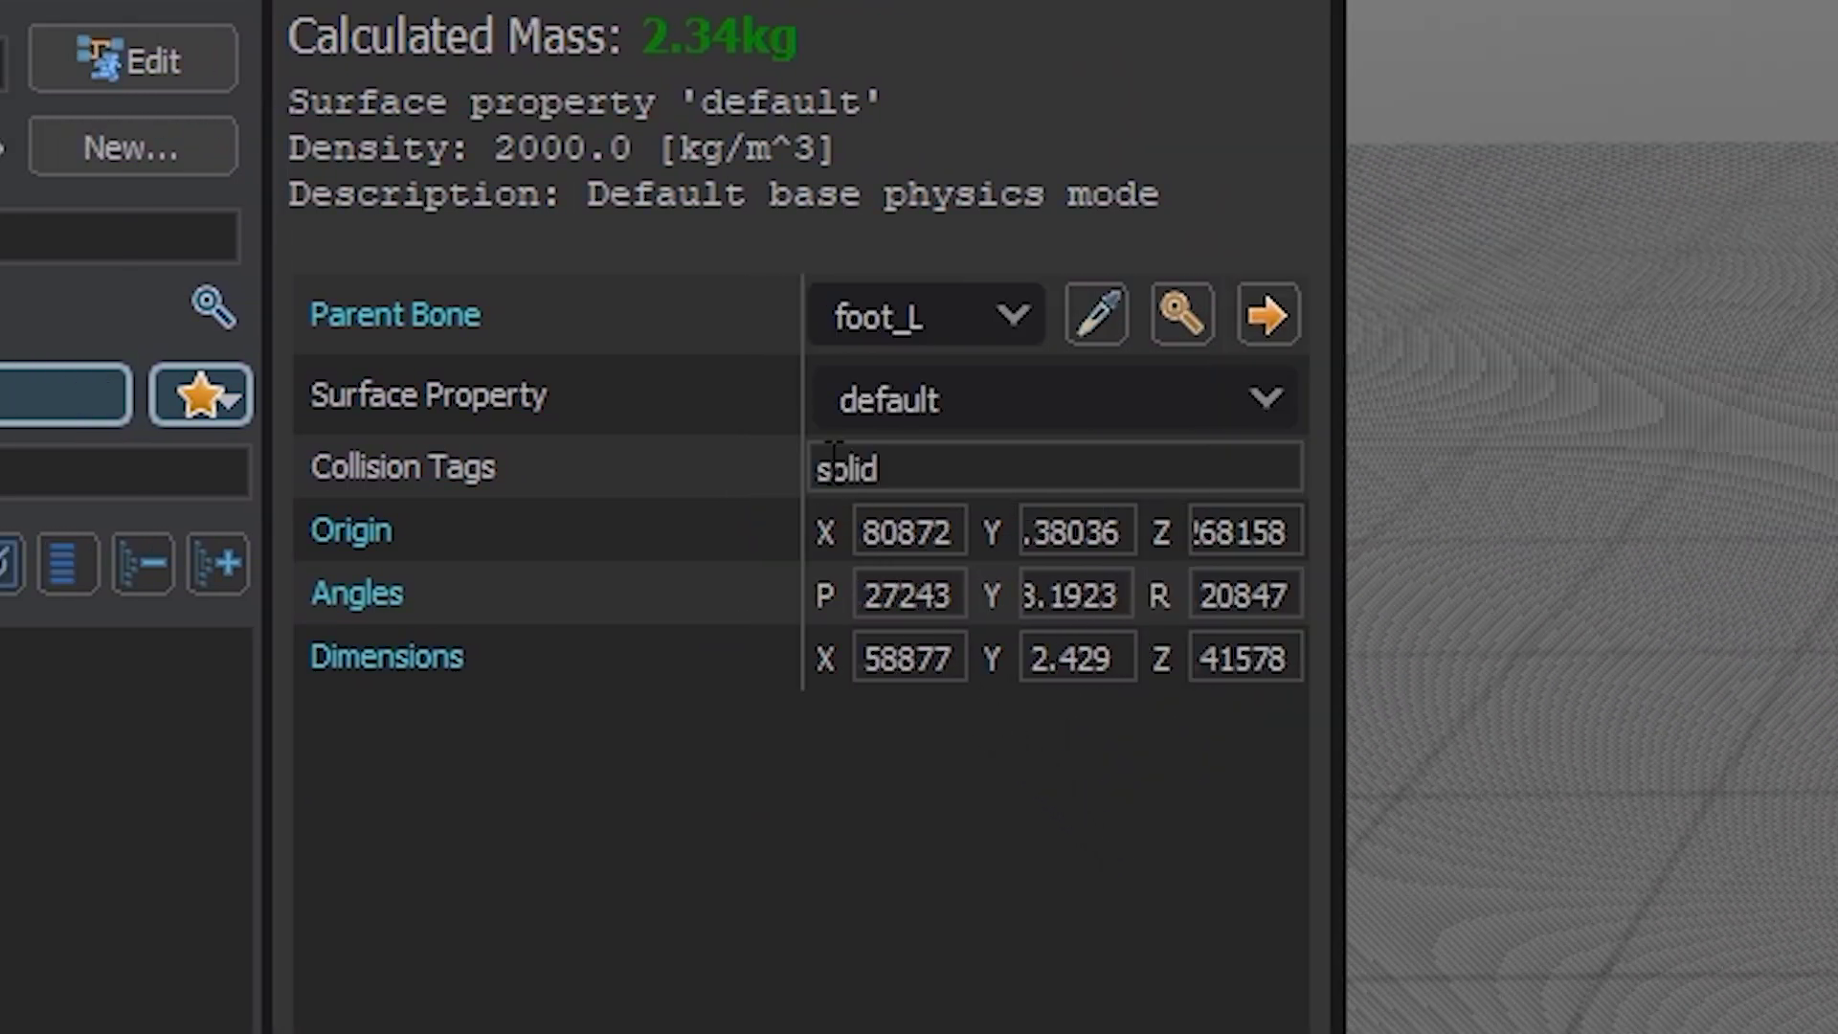
pyautogui.moveTo(799, 394); pyautogui.dragTo(601, 386)
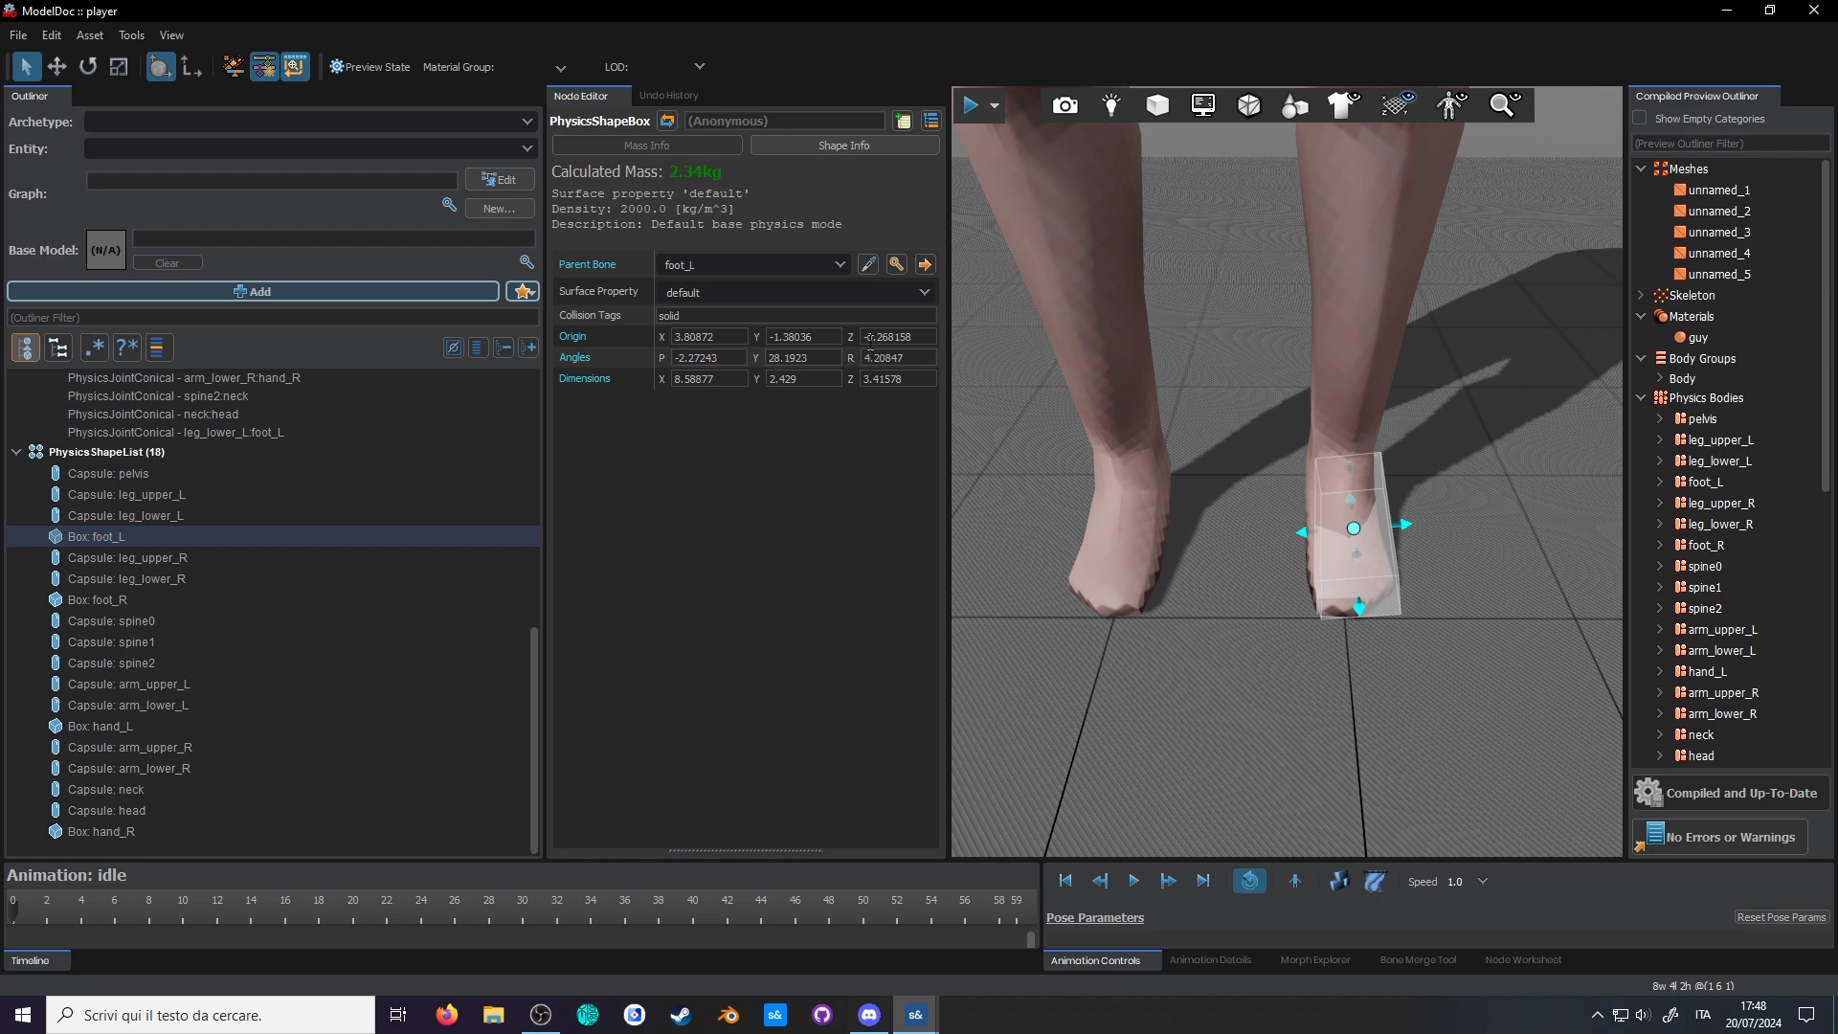
pyautogui.press('Return')
pyautogui.hotkey('ctrl', 's')
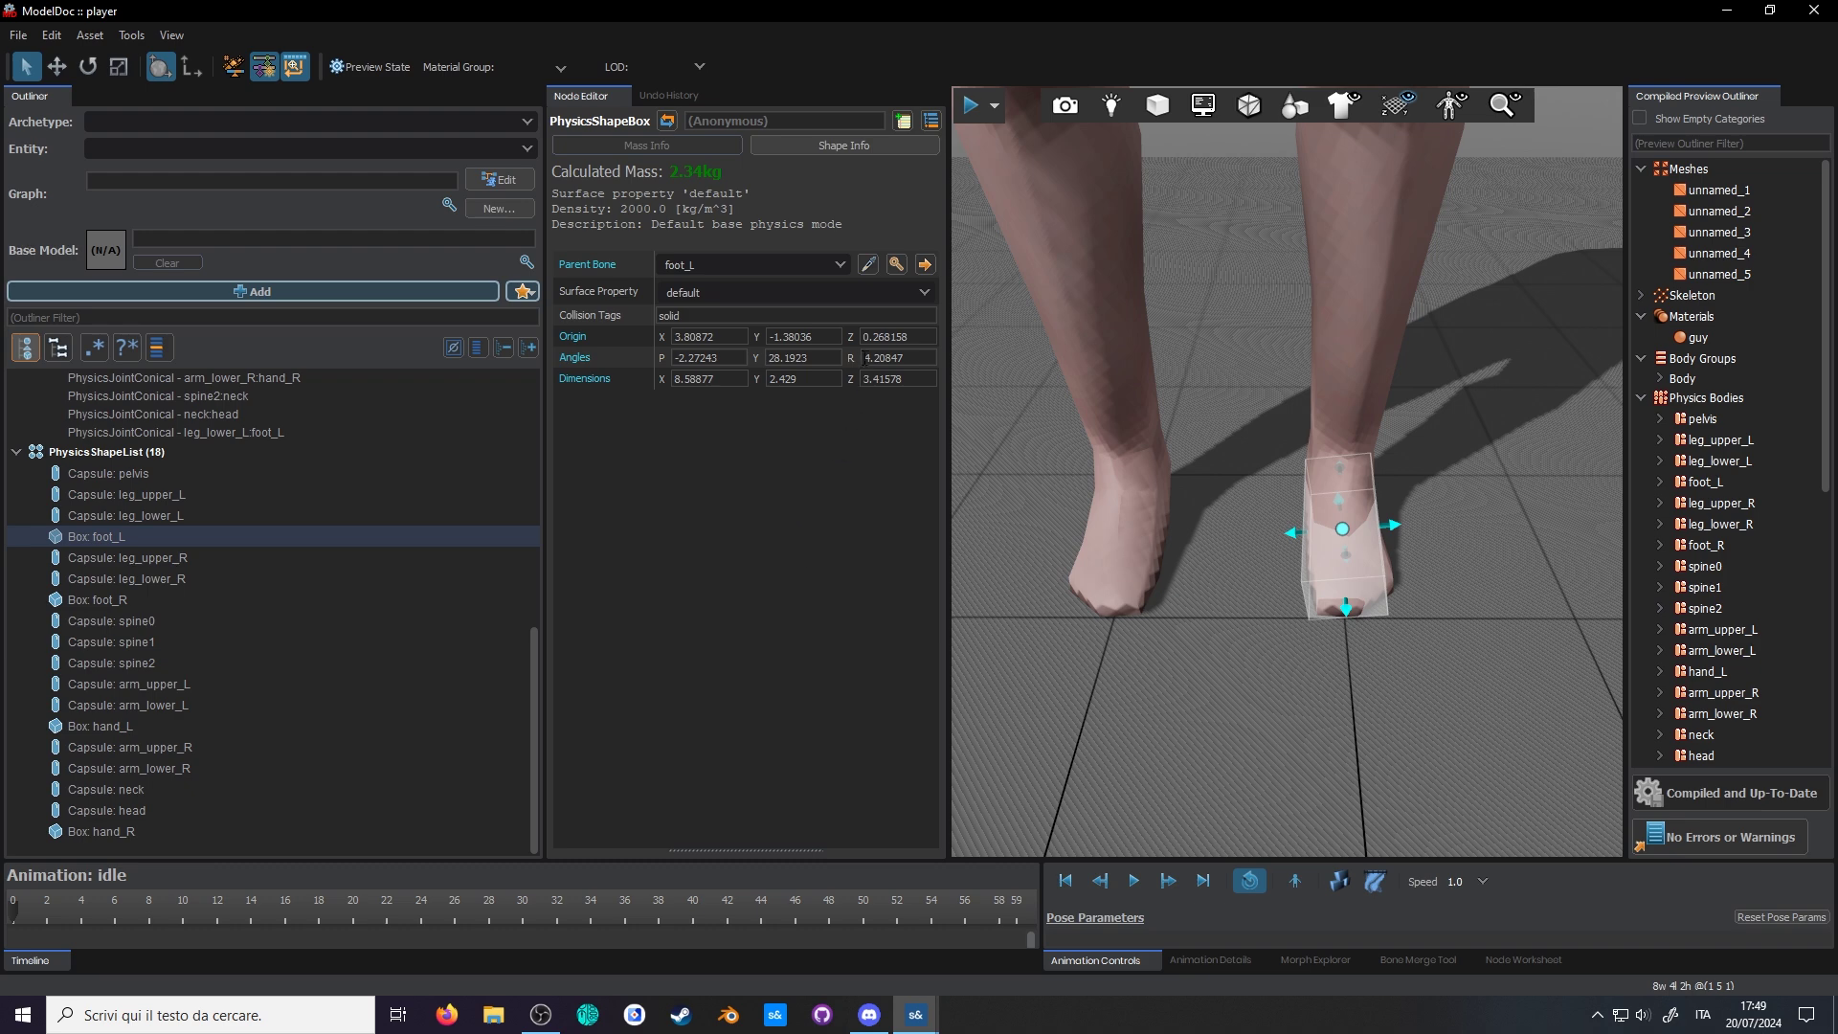
# Step: Set the foot_L box's roll angle to -4.20847 and its pitch angle to 2.27243
pyautogui.press('Return')
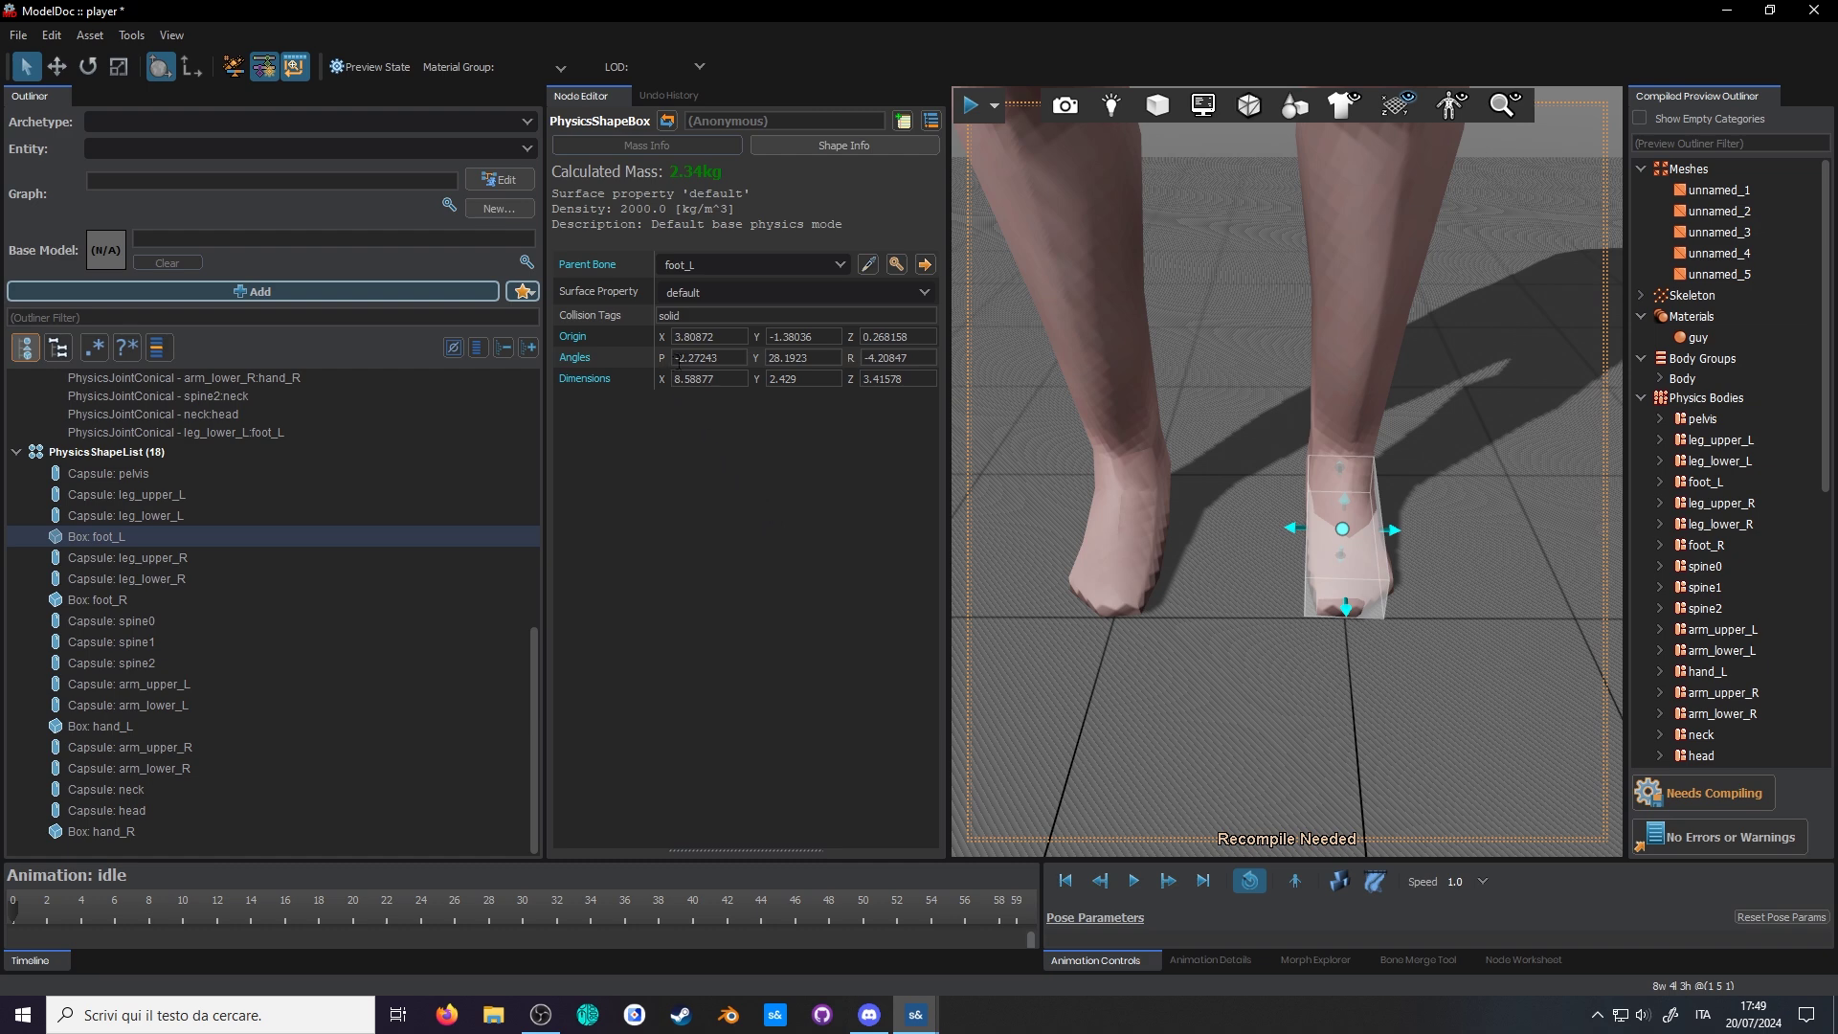
pyautogui.press('BackSpace')
pyautogui.press('Return')
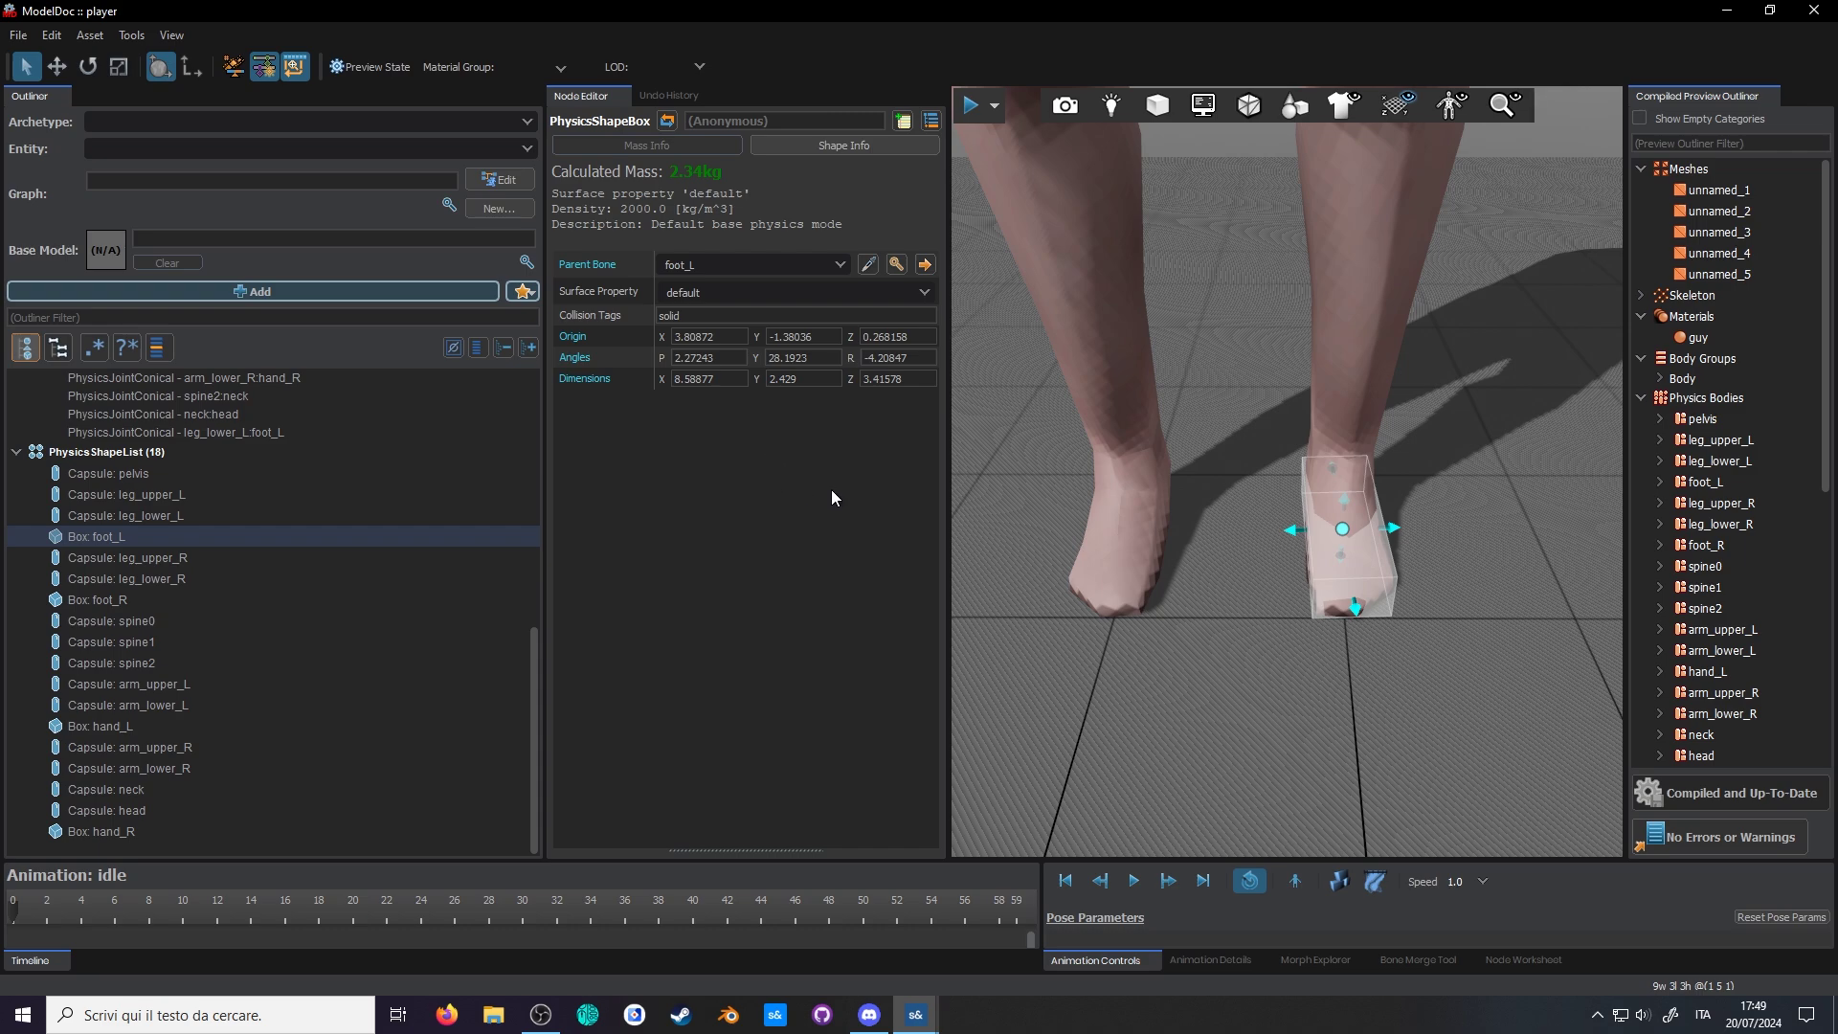
# Step: Select the foot_L and foot_R boxes together and compare how they fit both feet
pyautogui.keyDown('ctrl'); pyautogui.click(134, 599); pyautogui.keyUp('ctrl')
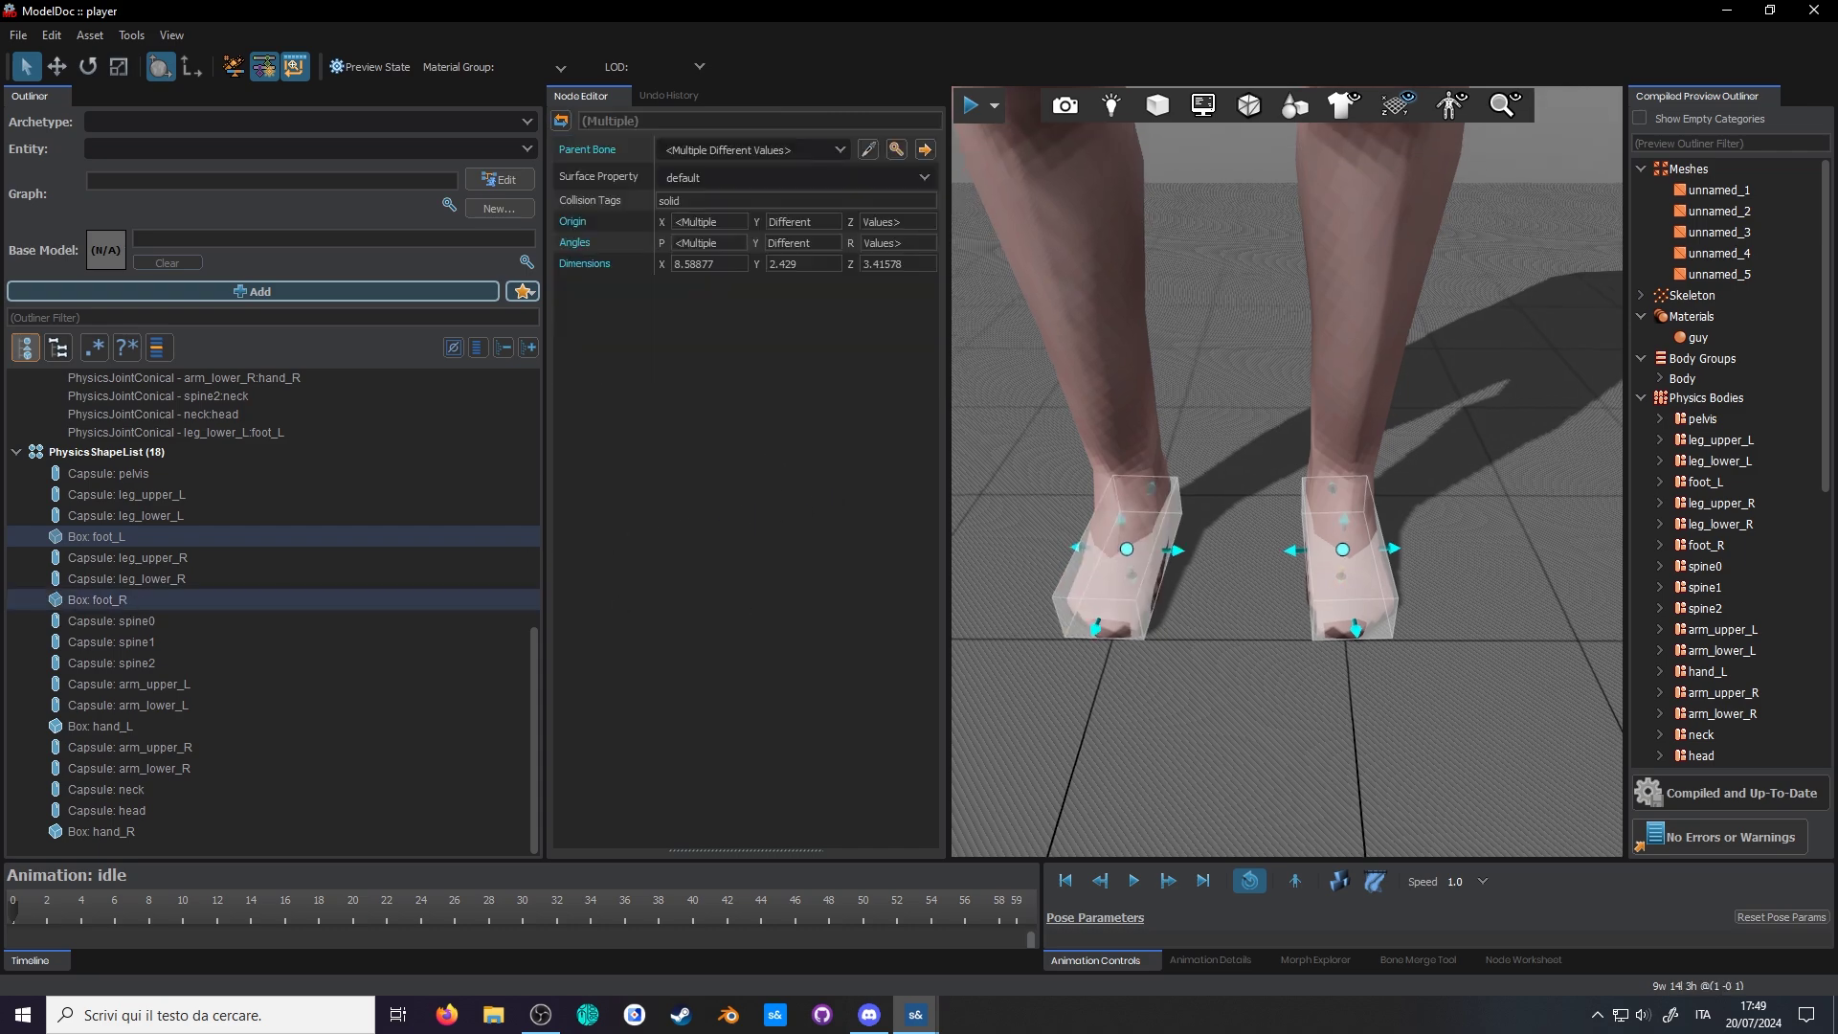
pyautogui.press('w')
pyautogui.moveTo(1332, 553); pyautogui.dragTo(1332, 553, button='right')
pyautogui.press('s')
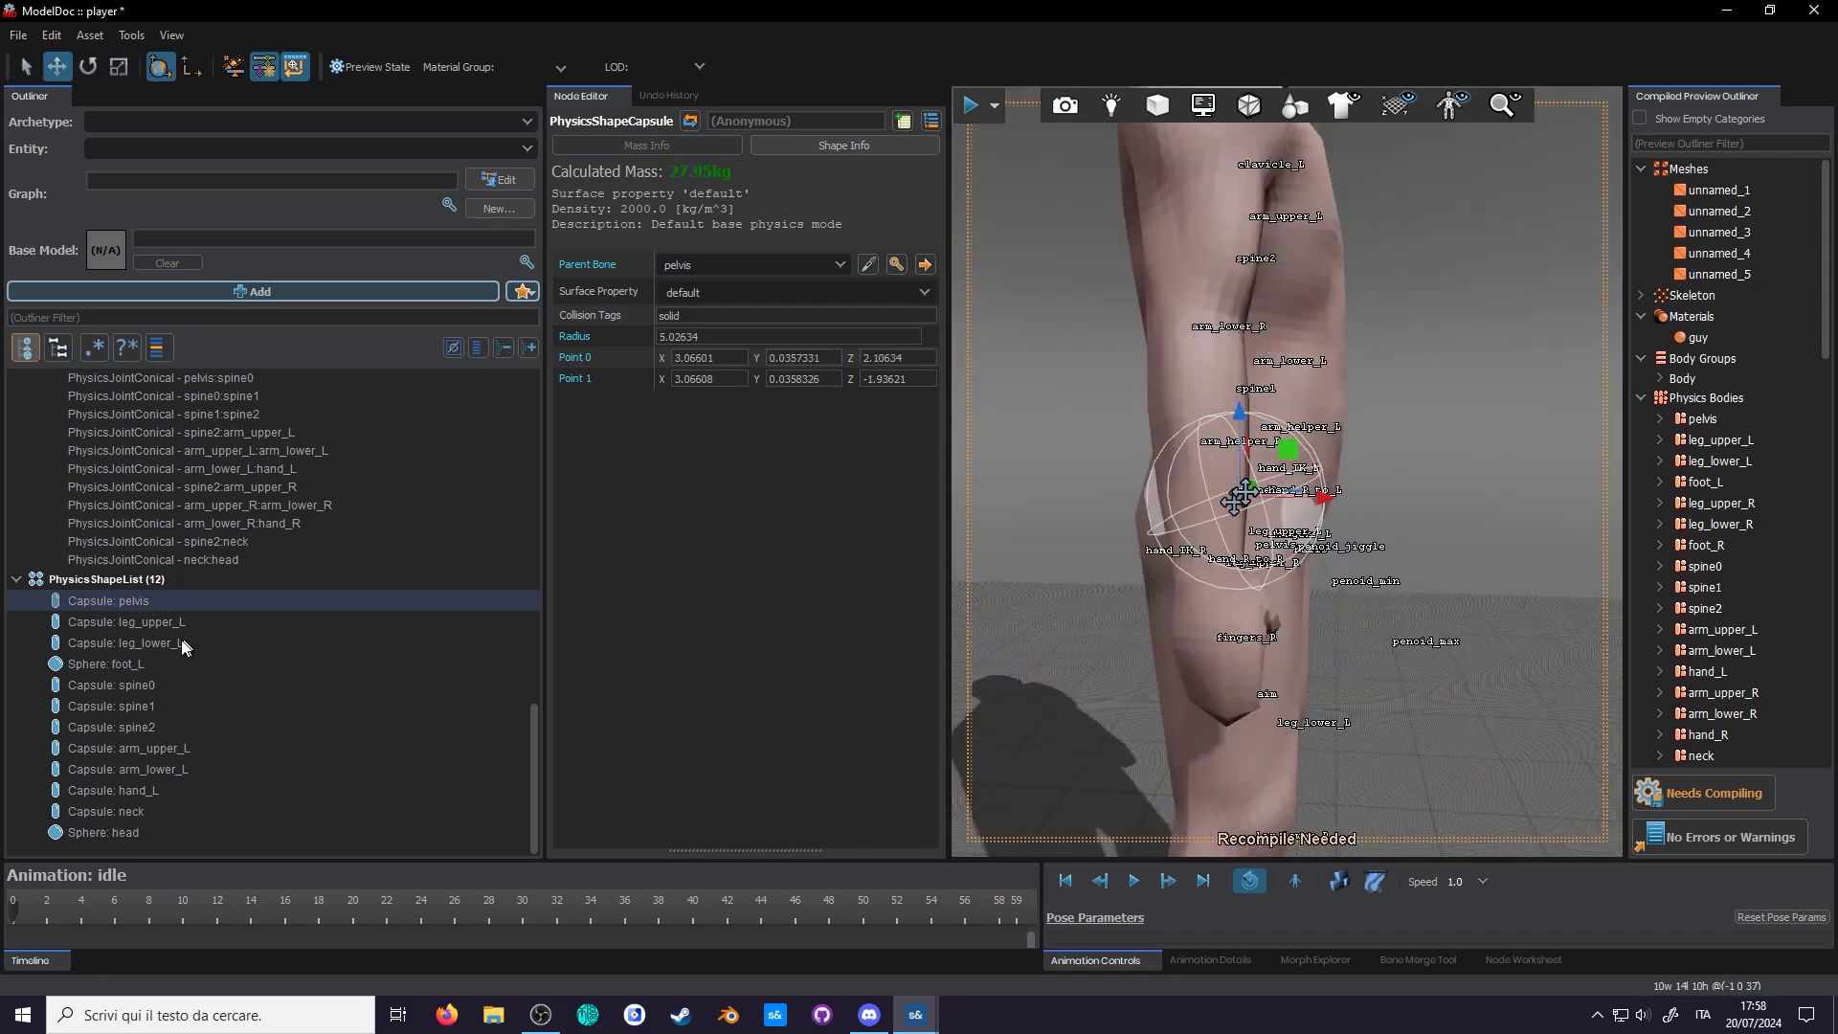
# Step: Fit the pelvis and spine0 capsules to the torso
pyautogui.click(162, 685)
pyautogui.hotkey('shift', 's')
pyautogui.moveTo(1245, 493); pyautogui.dragTo(1280, 415, button='right')
pyautogui.press('t')
pyautogui.keyDown('ctrl'); pyautogui.click(163, 600); pyautogui.keyUp('ctrl')
pyautogui.hotkey('shift', 's')
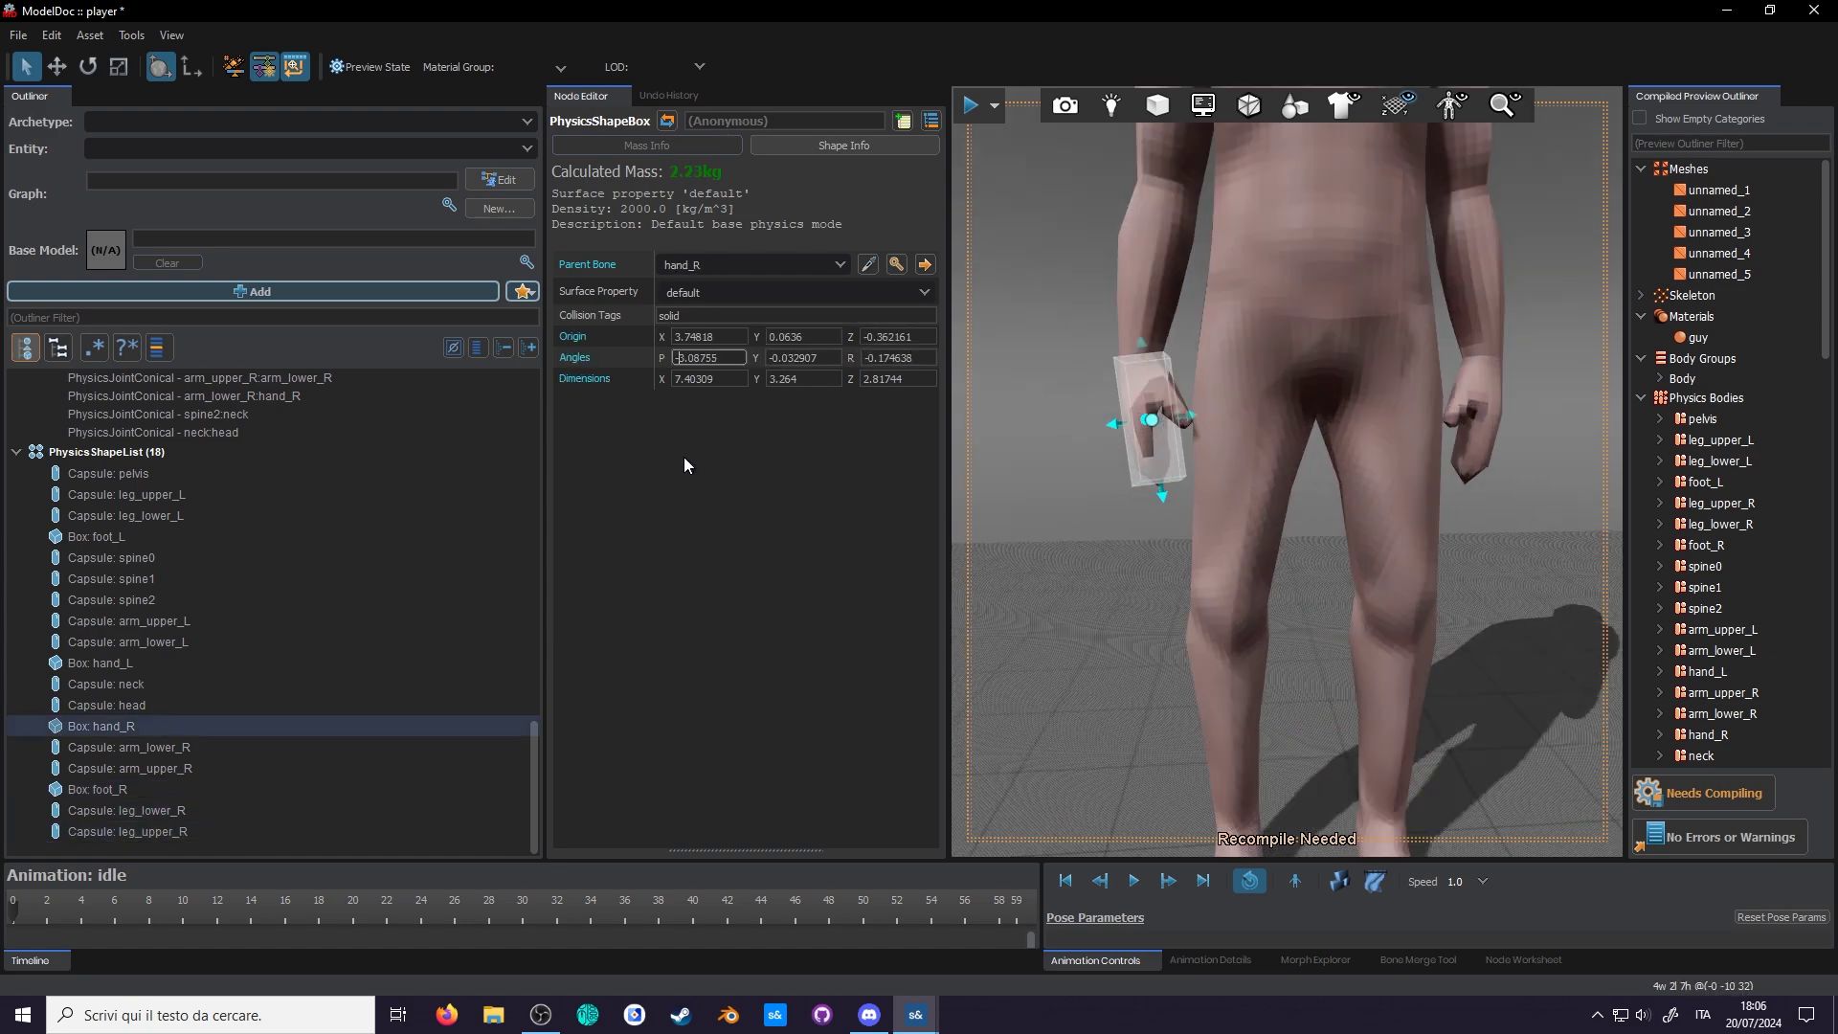
# Step: Reorder the right-side shapes, placing the arm and hand shapes below hand_L and moving the foot_R box up the list
pyautogui.press('Down')
pyautogui.press('Down')
pyautogui.press('Down')
pyautogui.press('Down')
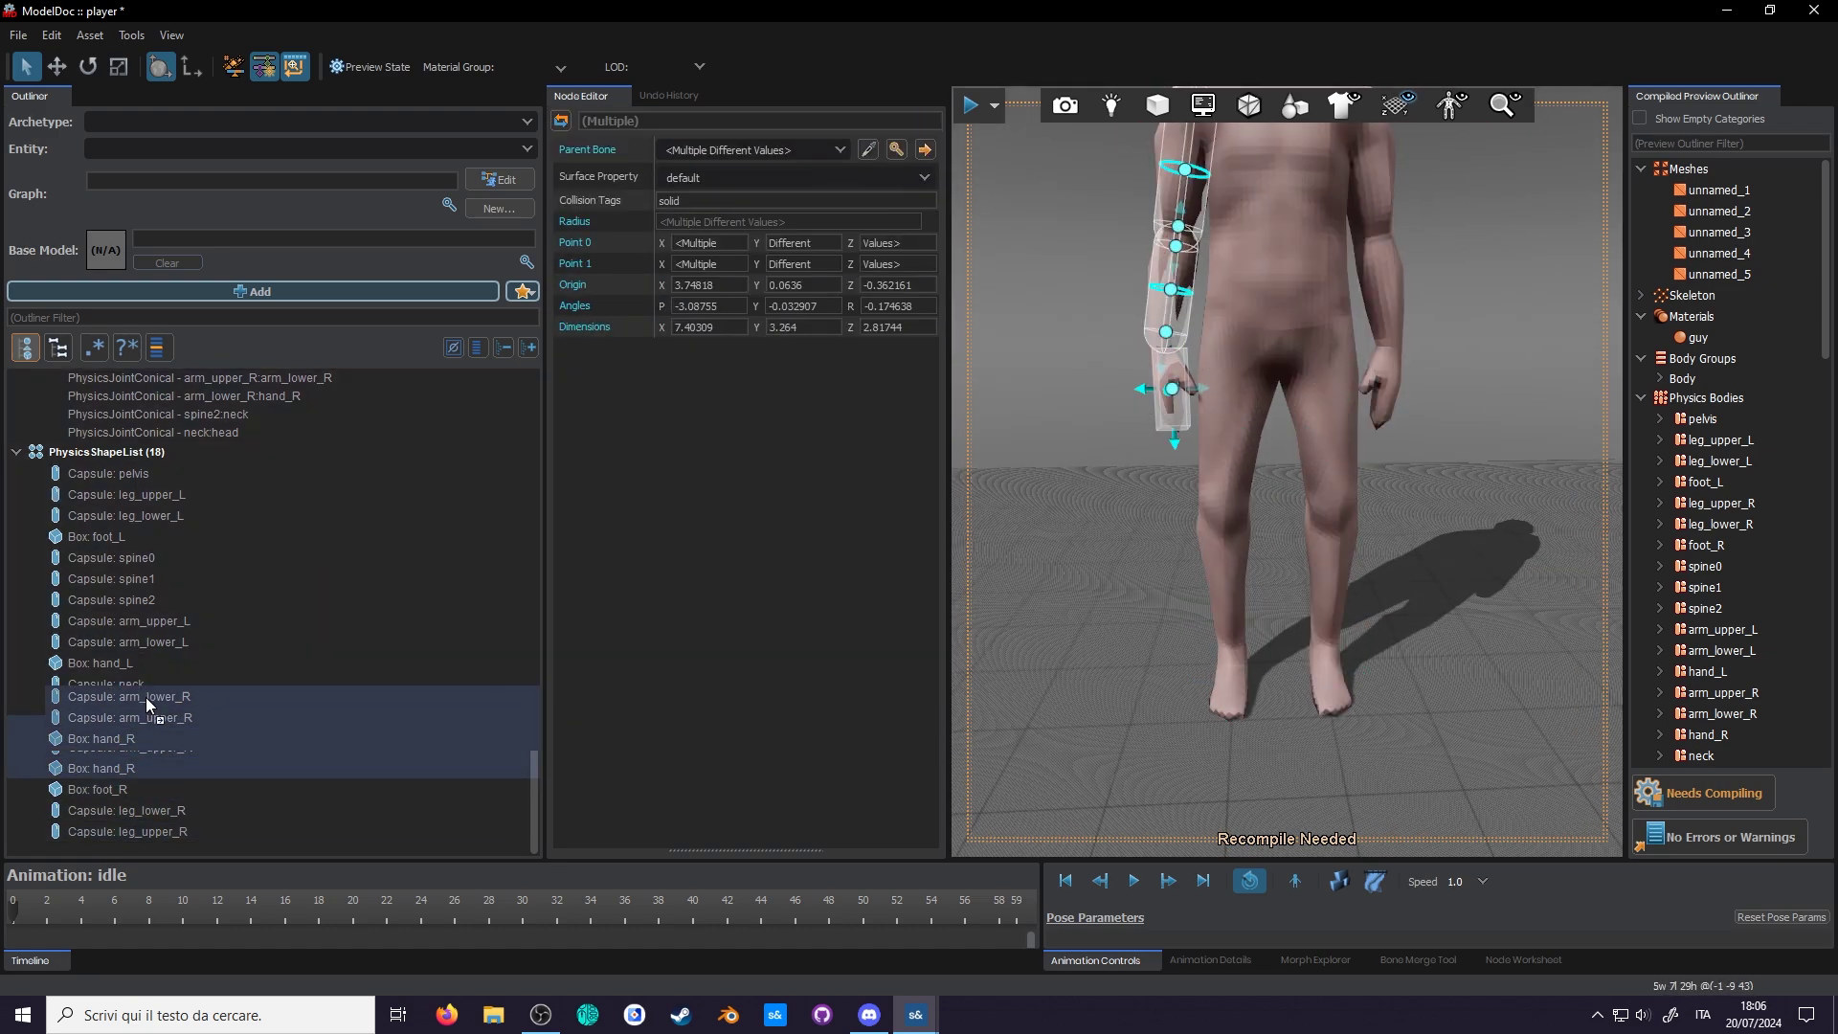
pyautogui.click(126, 832)
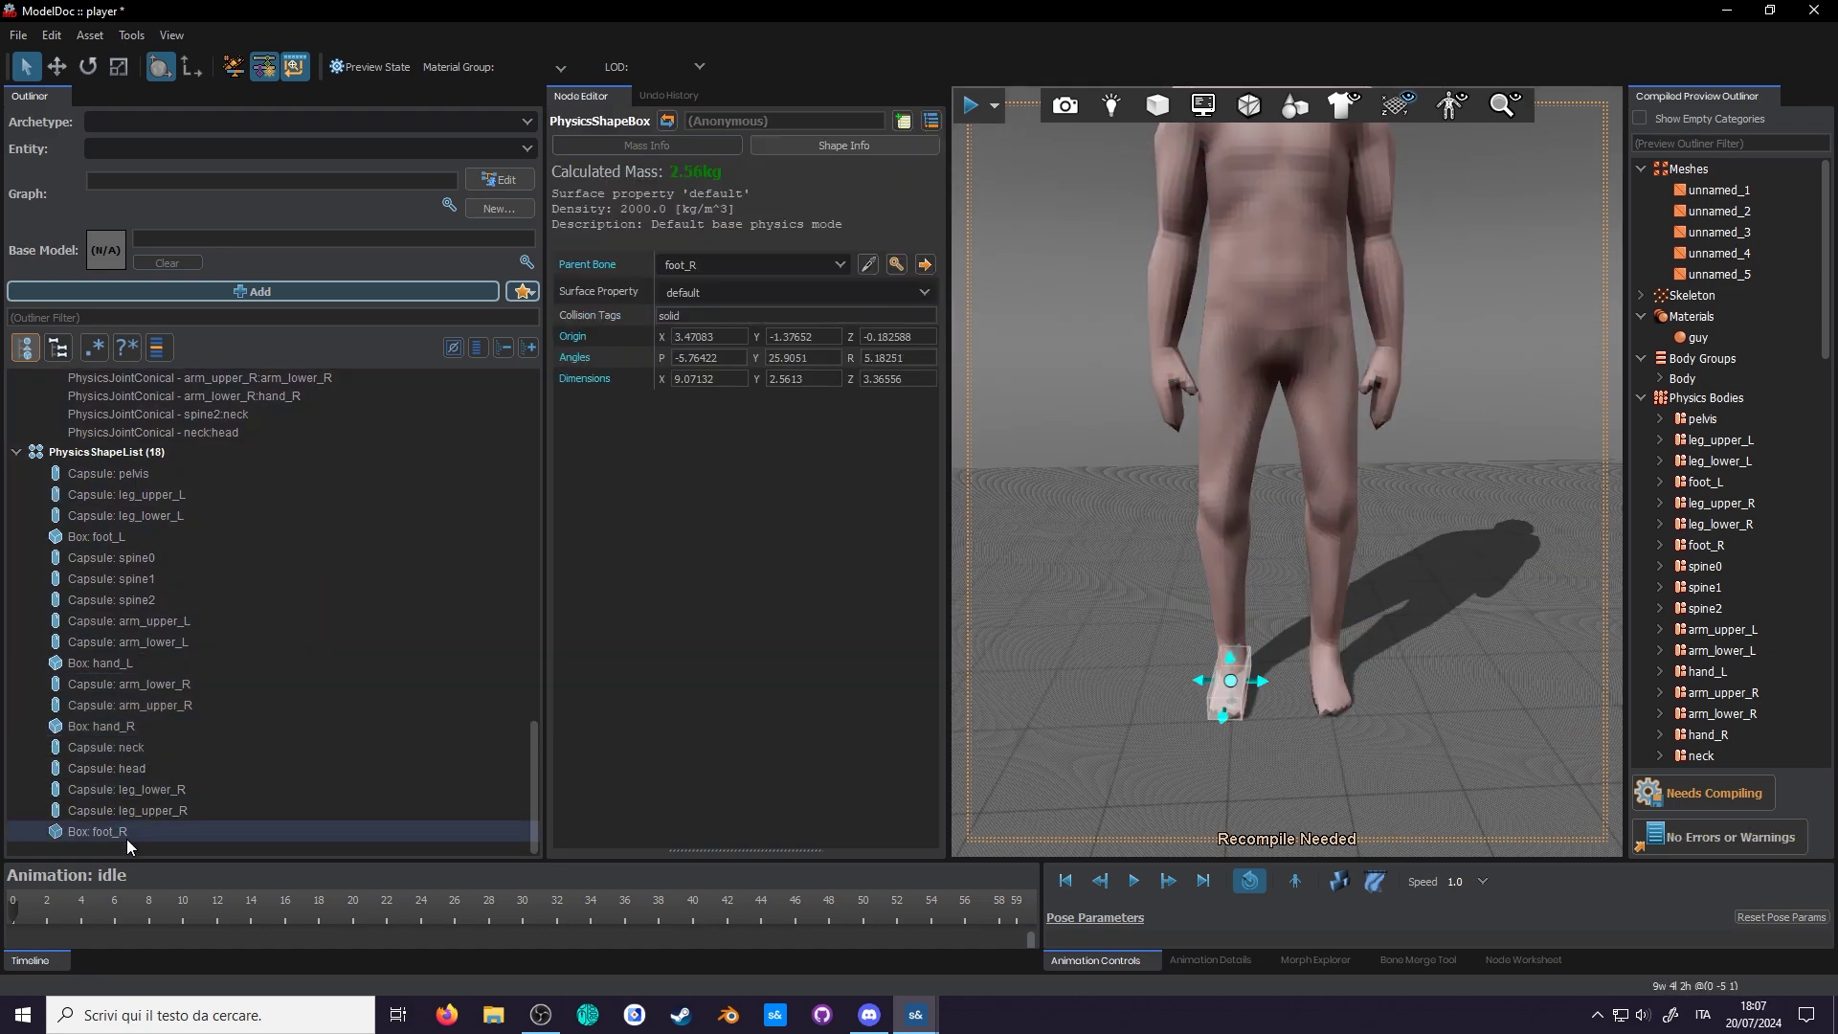
pyautogui.moveTo(127, 832); pyautogui.dragTo(274, 578)
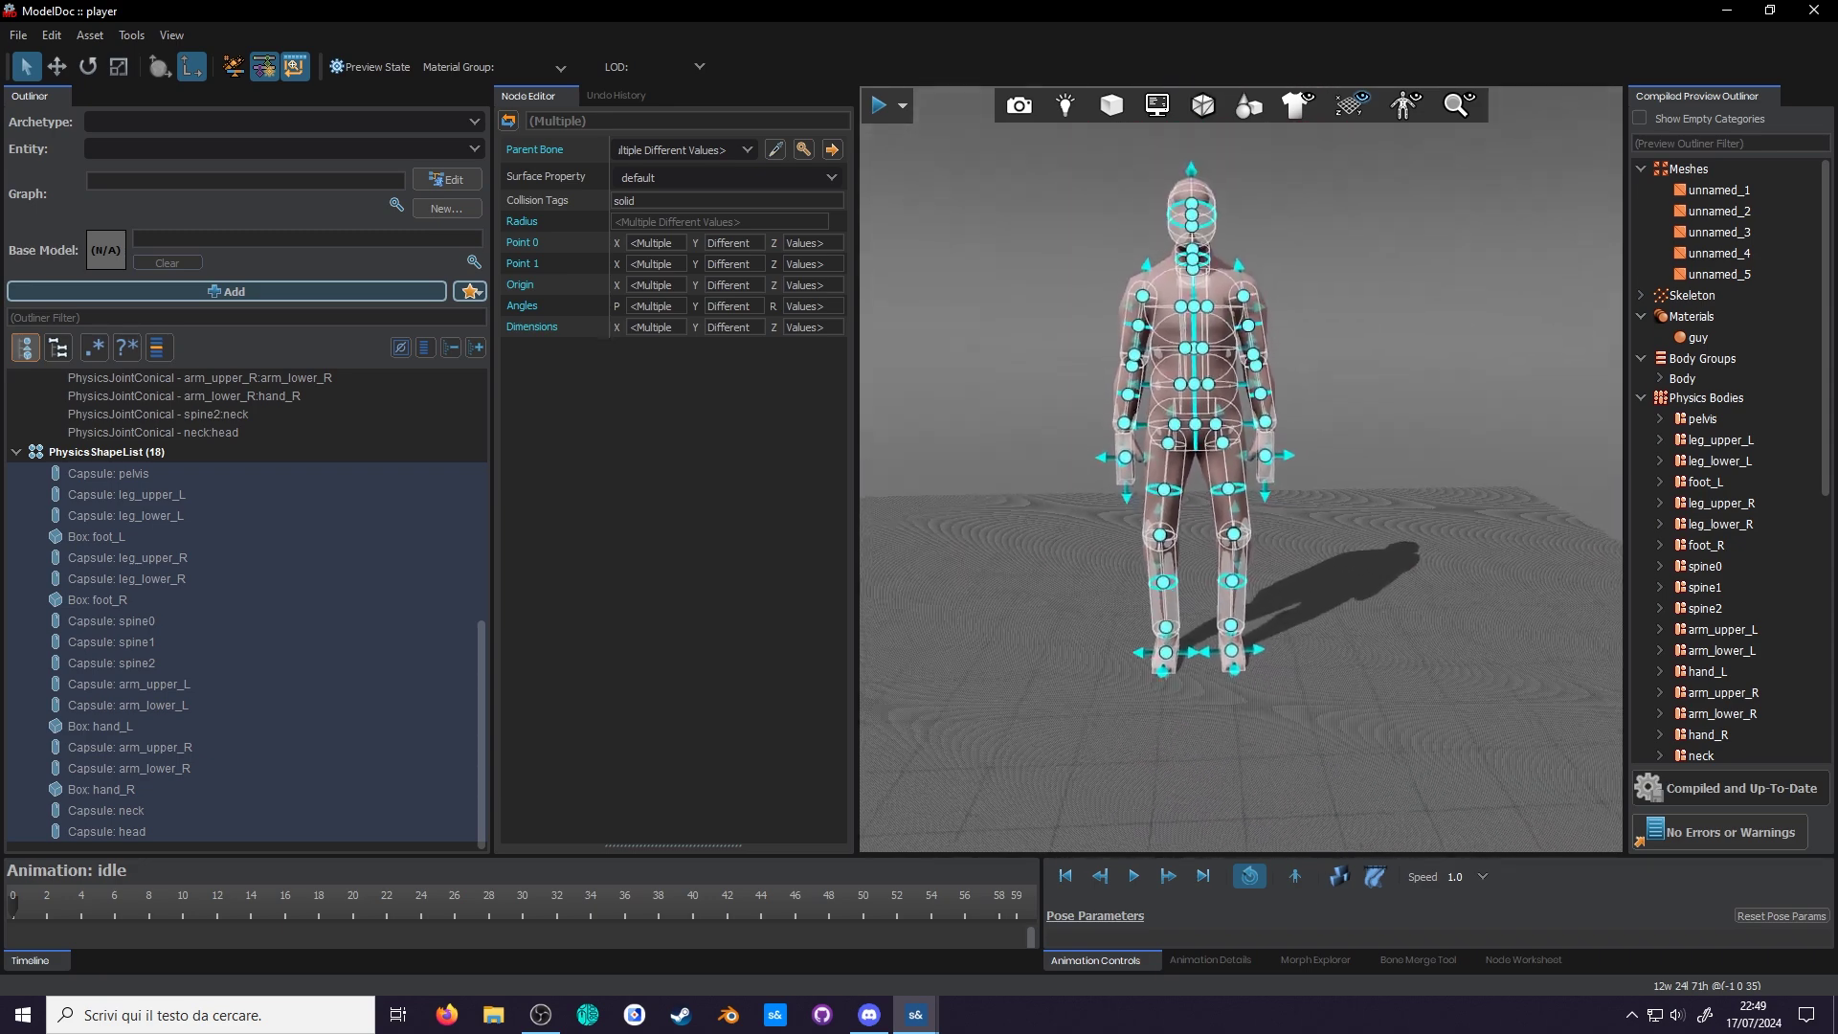
# Step: Test the fitted shapes in the physics preview by pulling the ragdoll around, and end the preview
pyautogui.moveTo(1241, 469); pyautogui.dragTo(1220, 407, button='right')
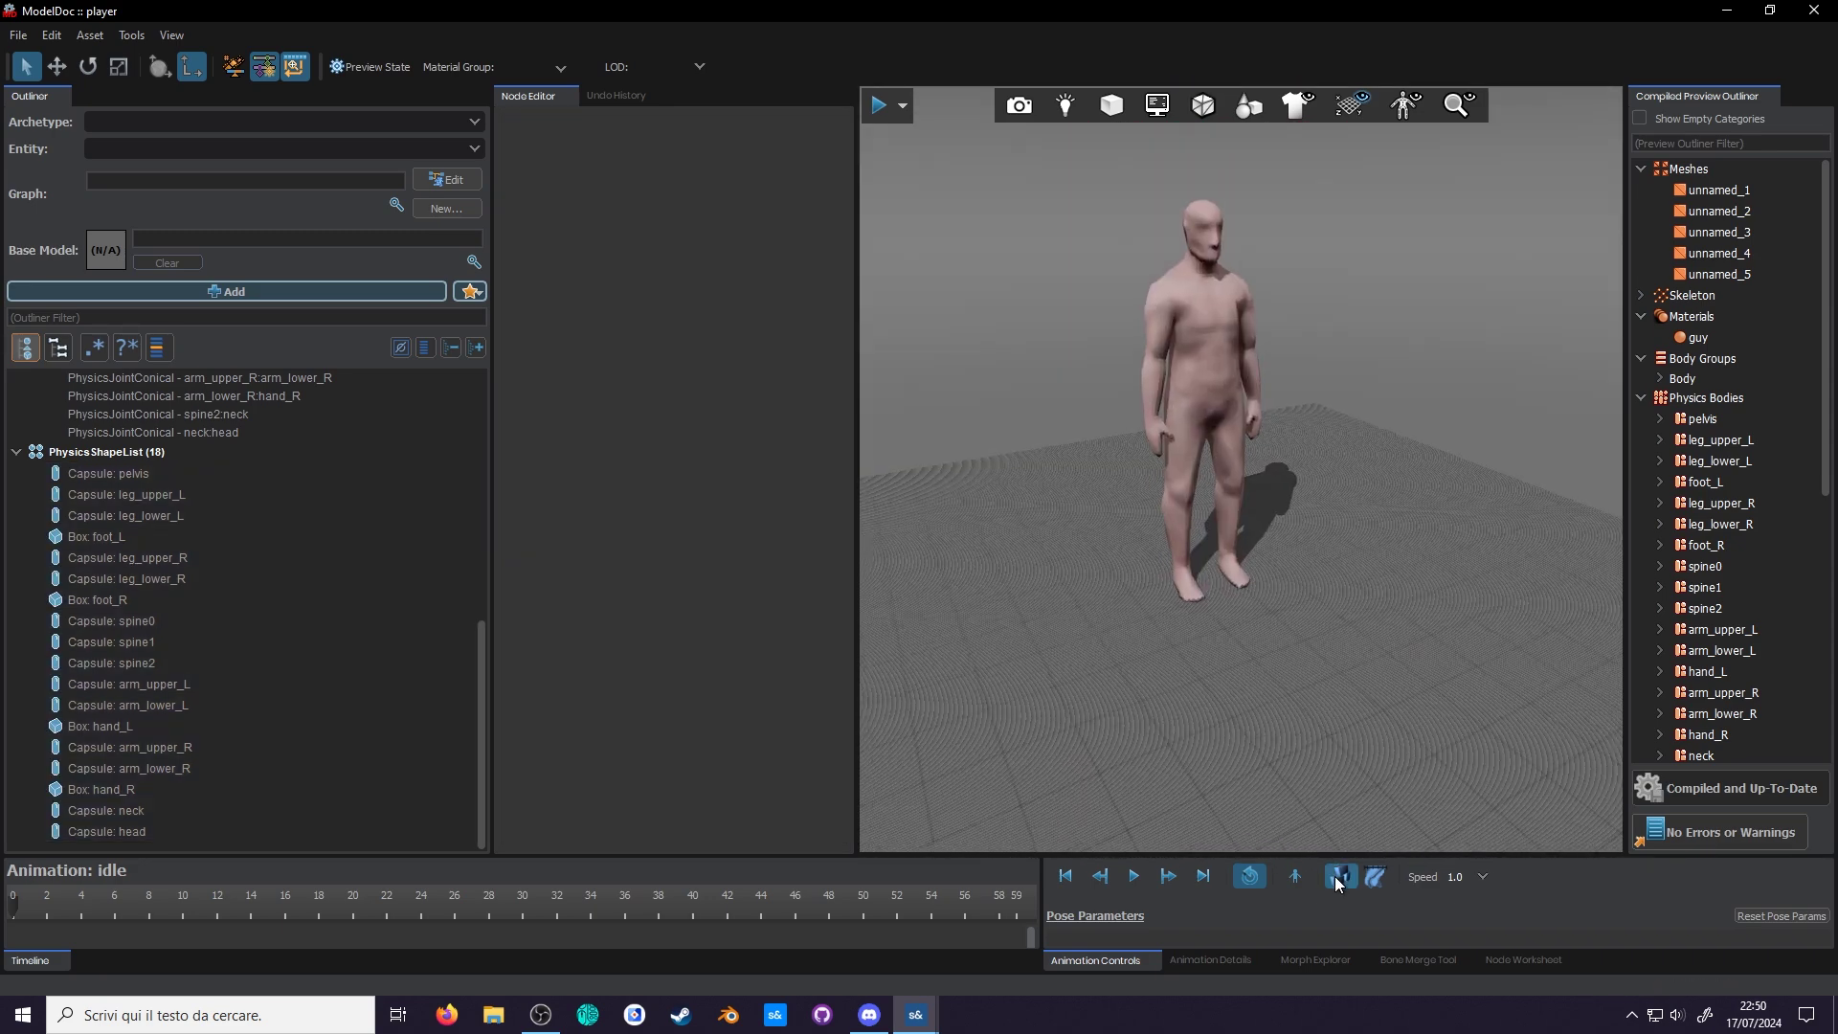
pyautogui.click(1338, 877)
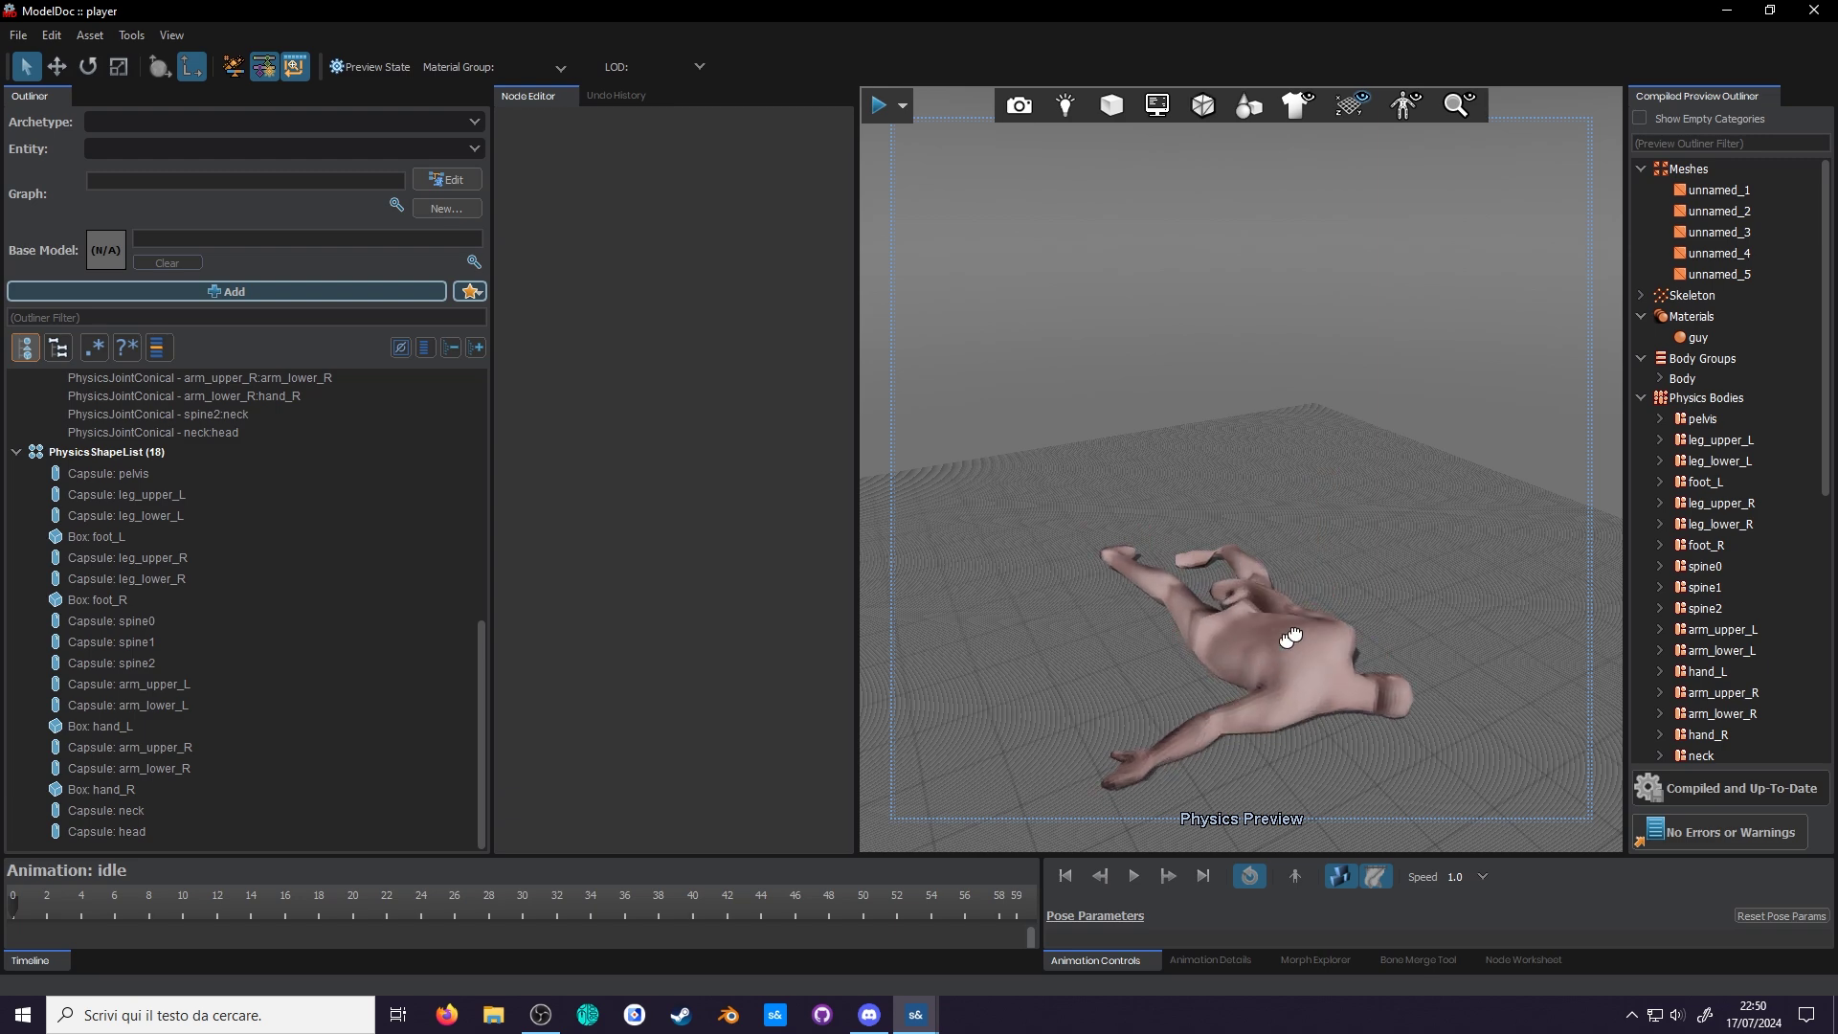
pyautogui.moveTo(1290, 637); pyautogui.dragTo(1216, 431)
pyautogui.moveTo(1276, 690); pyautogui.dragTo(1360, 397)
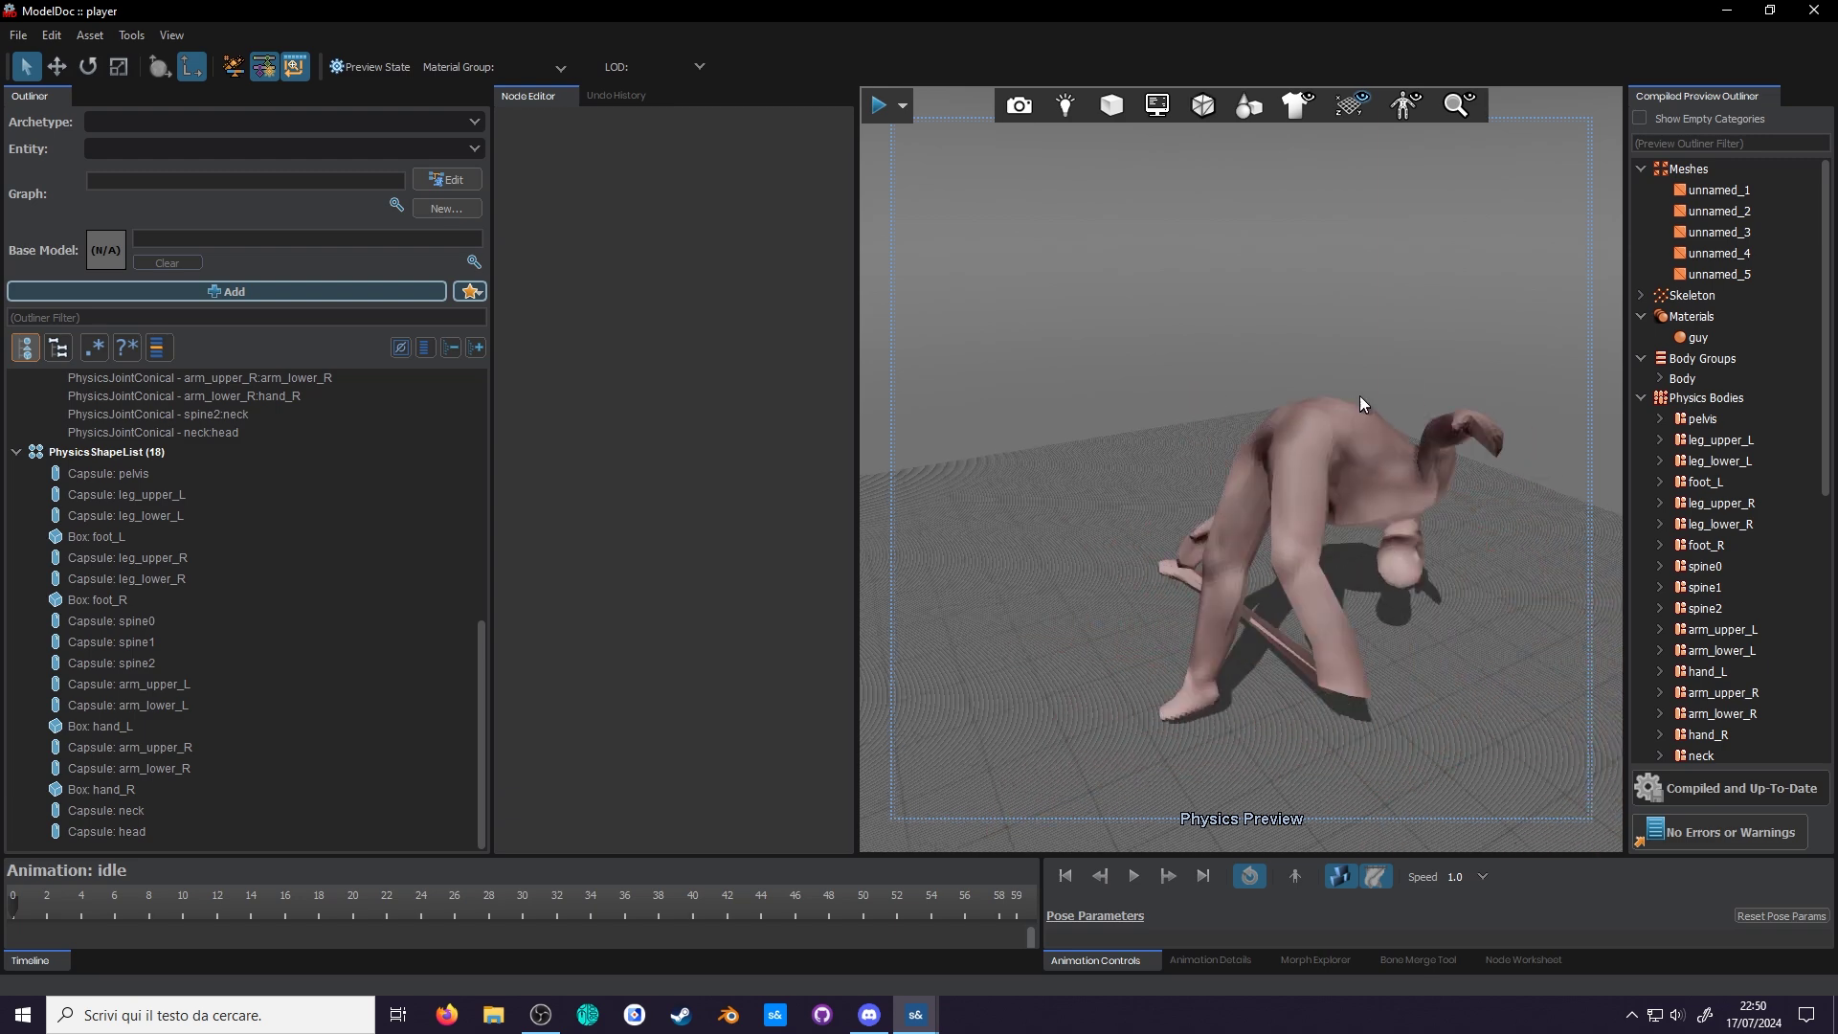
pyautogui.click(1339, 877)
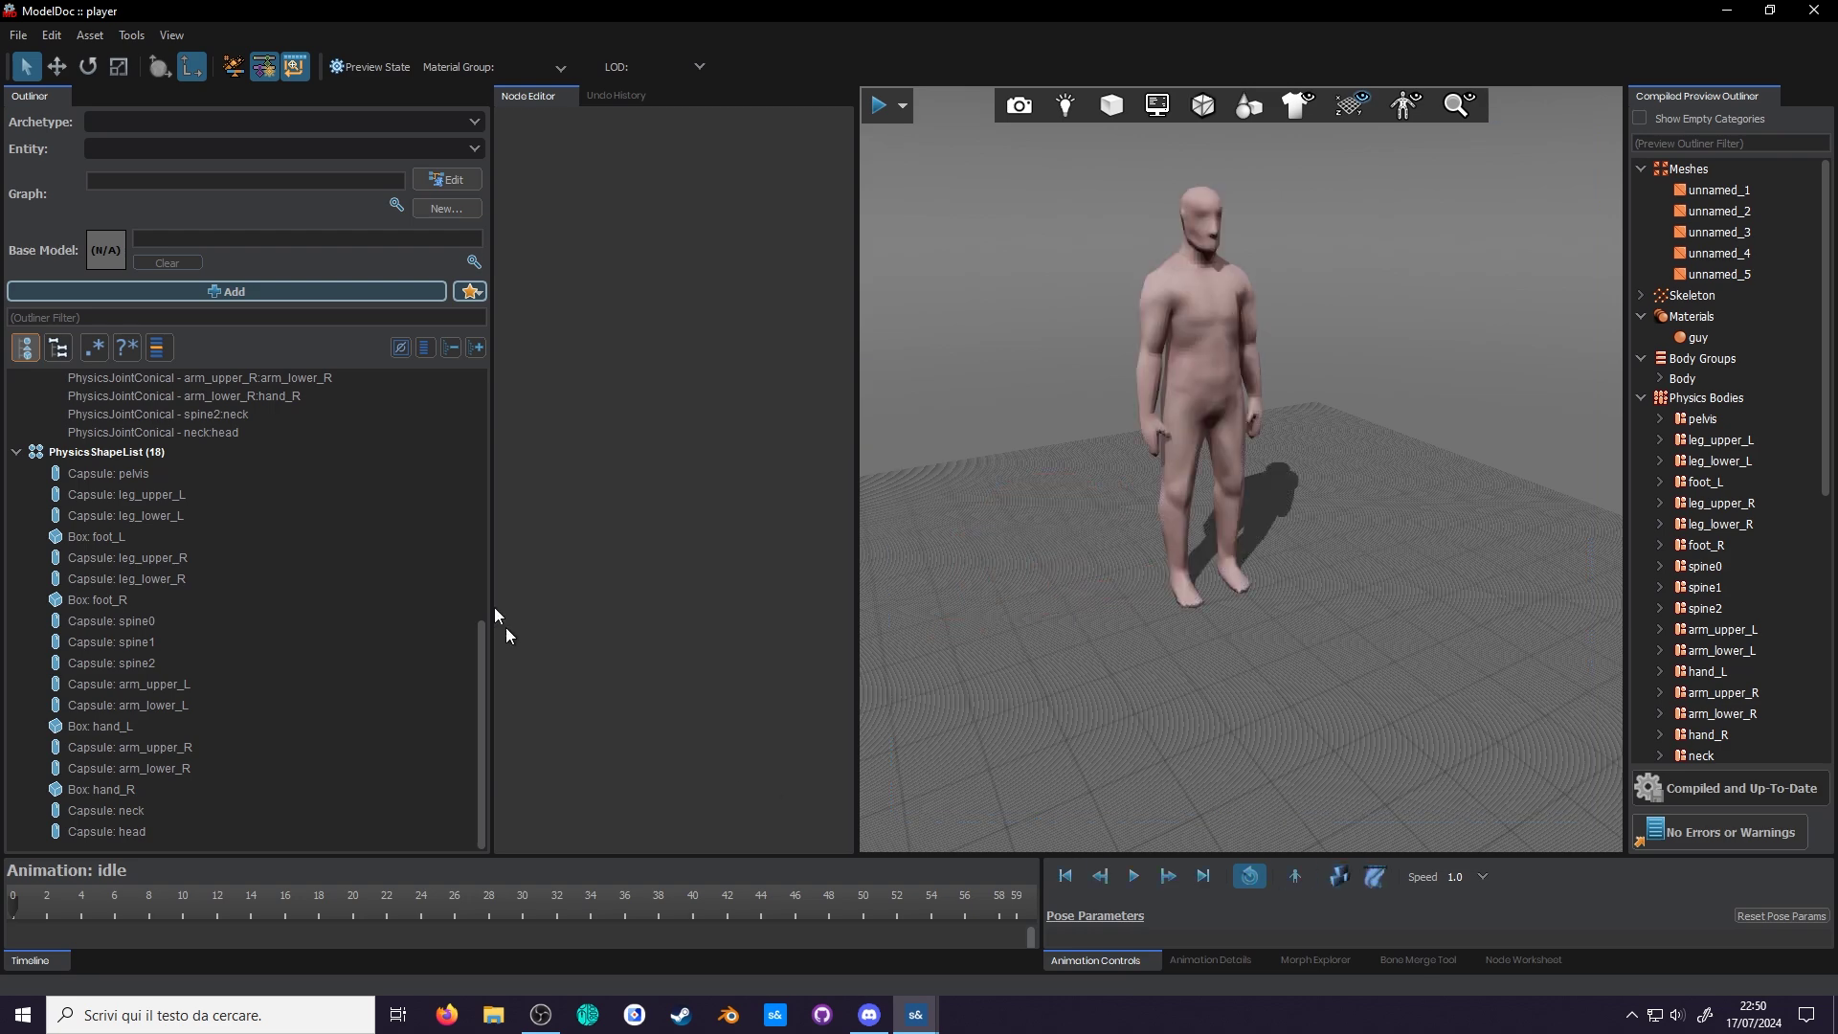
# Step: Inspect the conical joints of the hips and left knee and check the joint list against the physics shapes
pyautogui.click(339, 503)
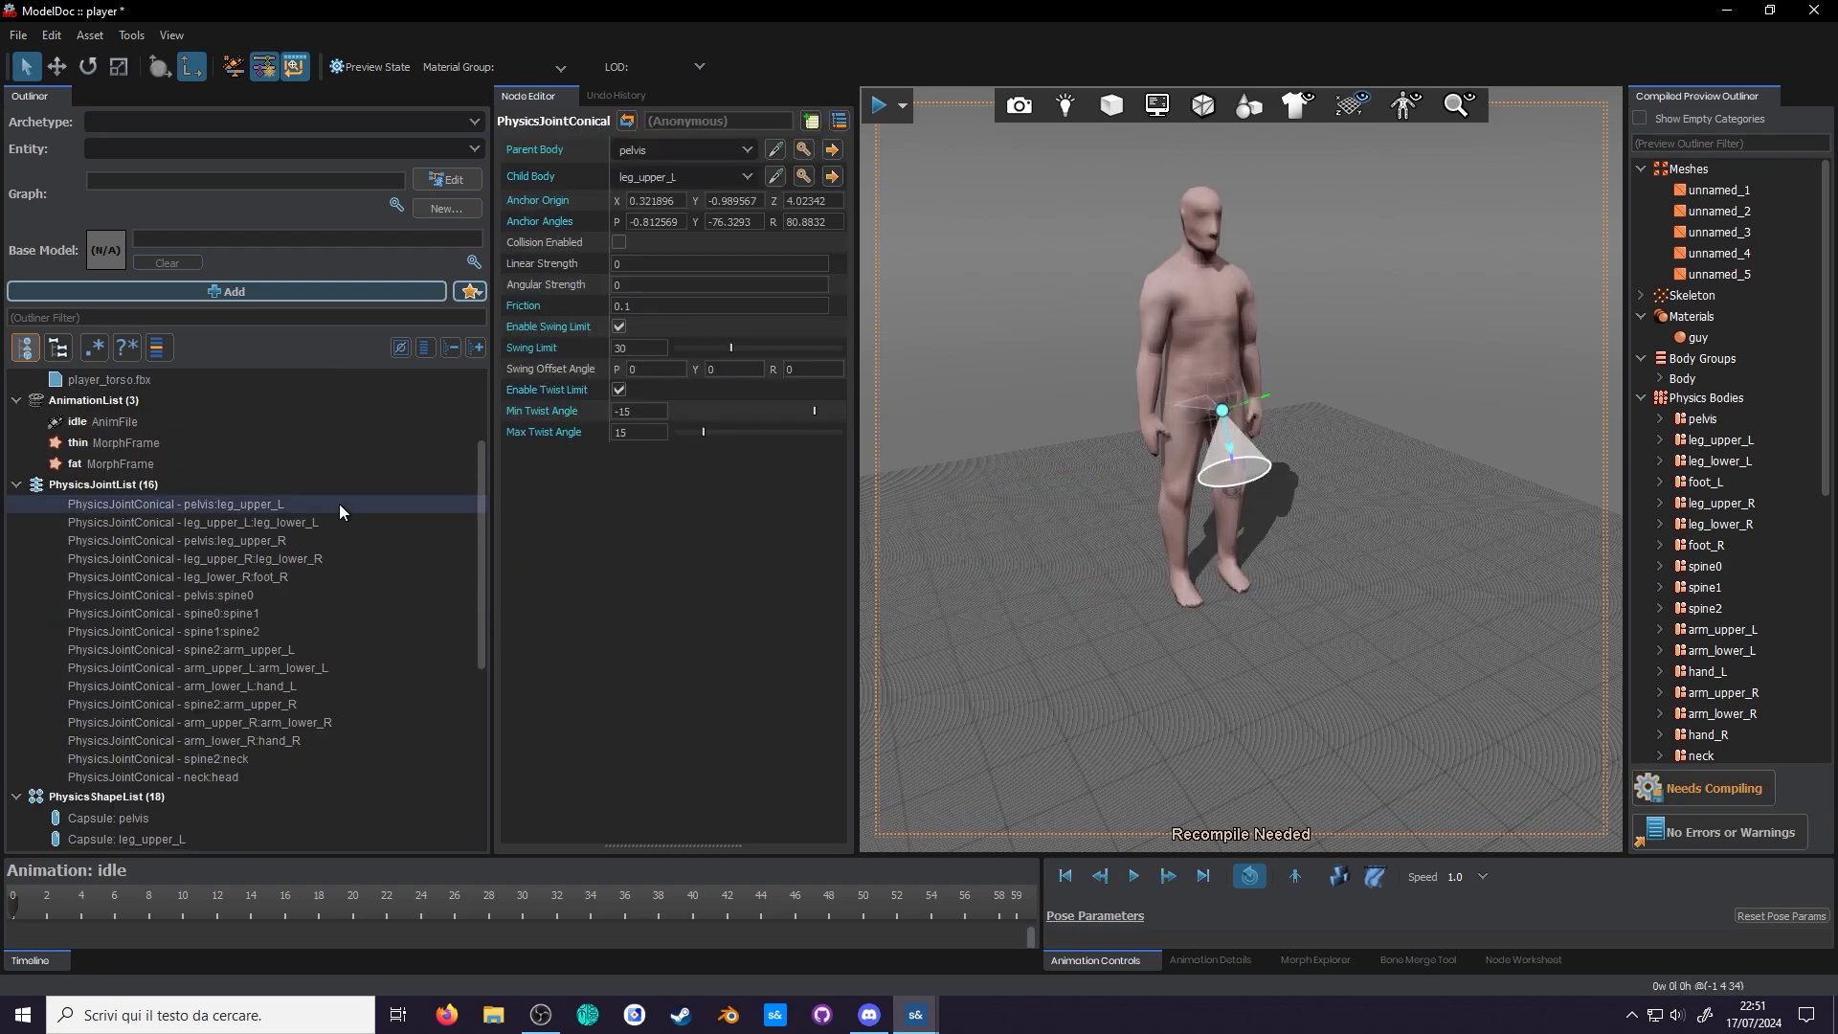
pyautogui.click(335, 524)
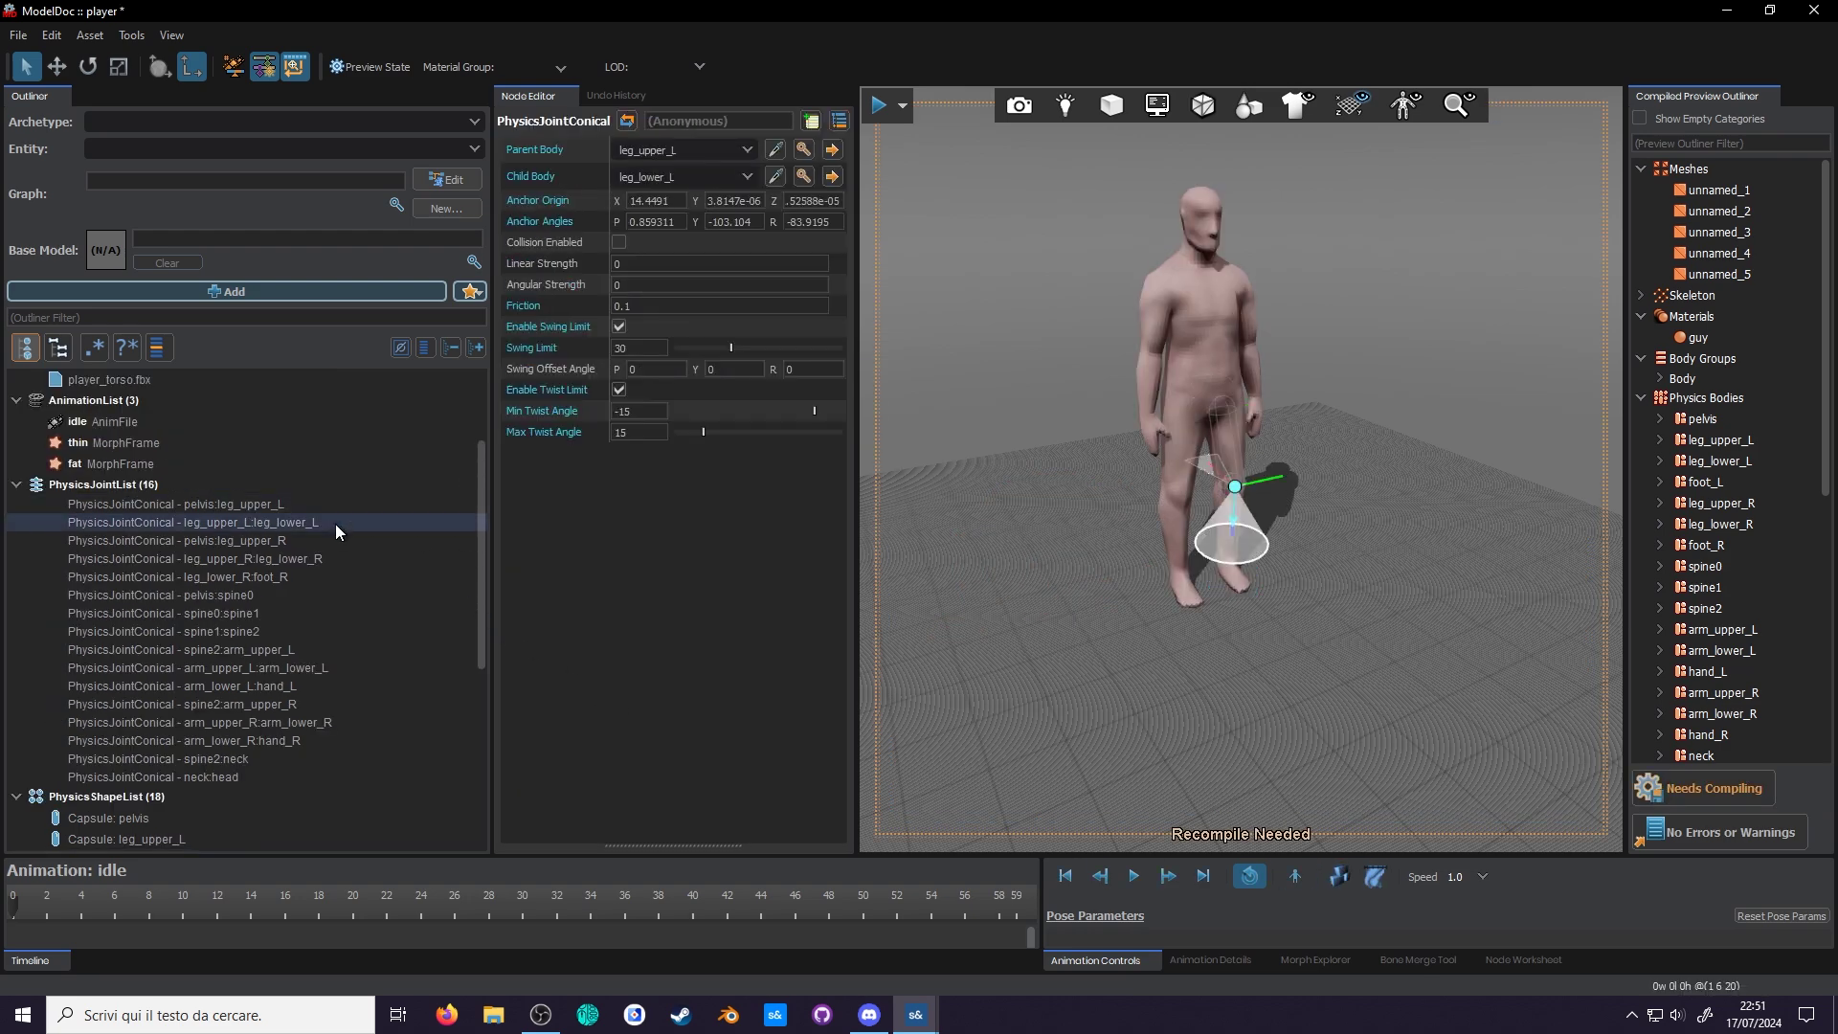
pyautogui.click(328, 540)
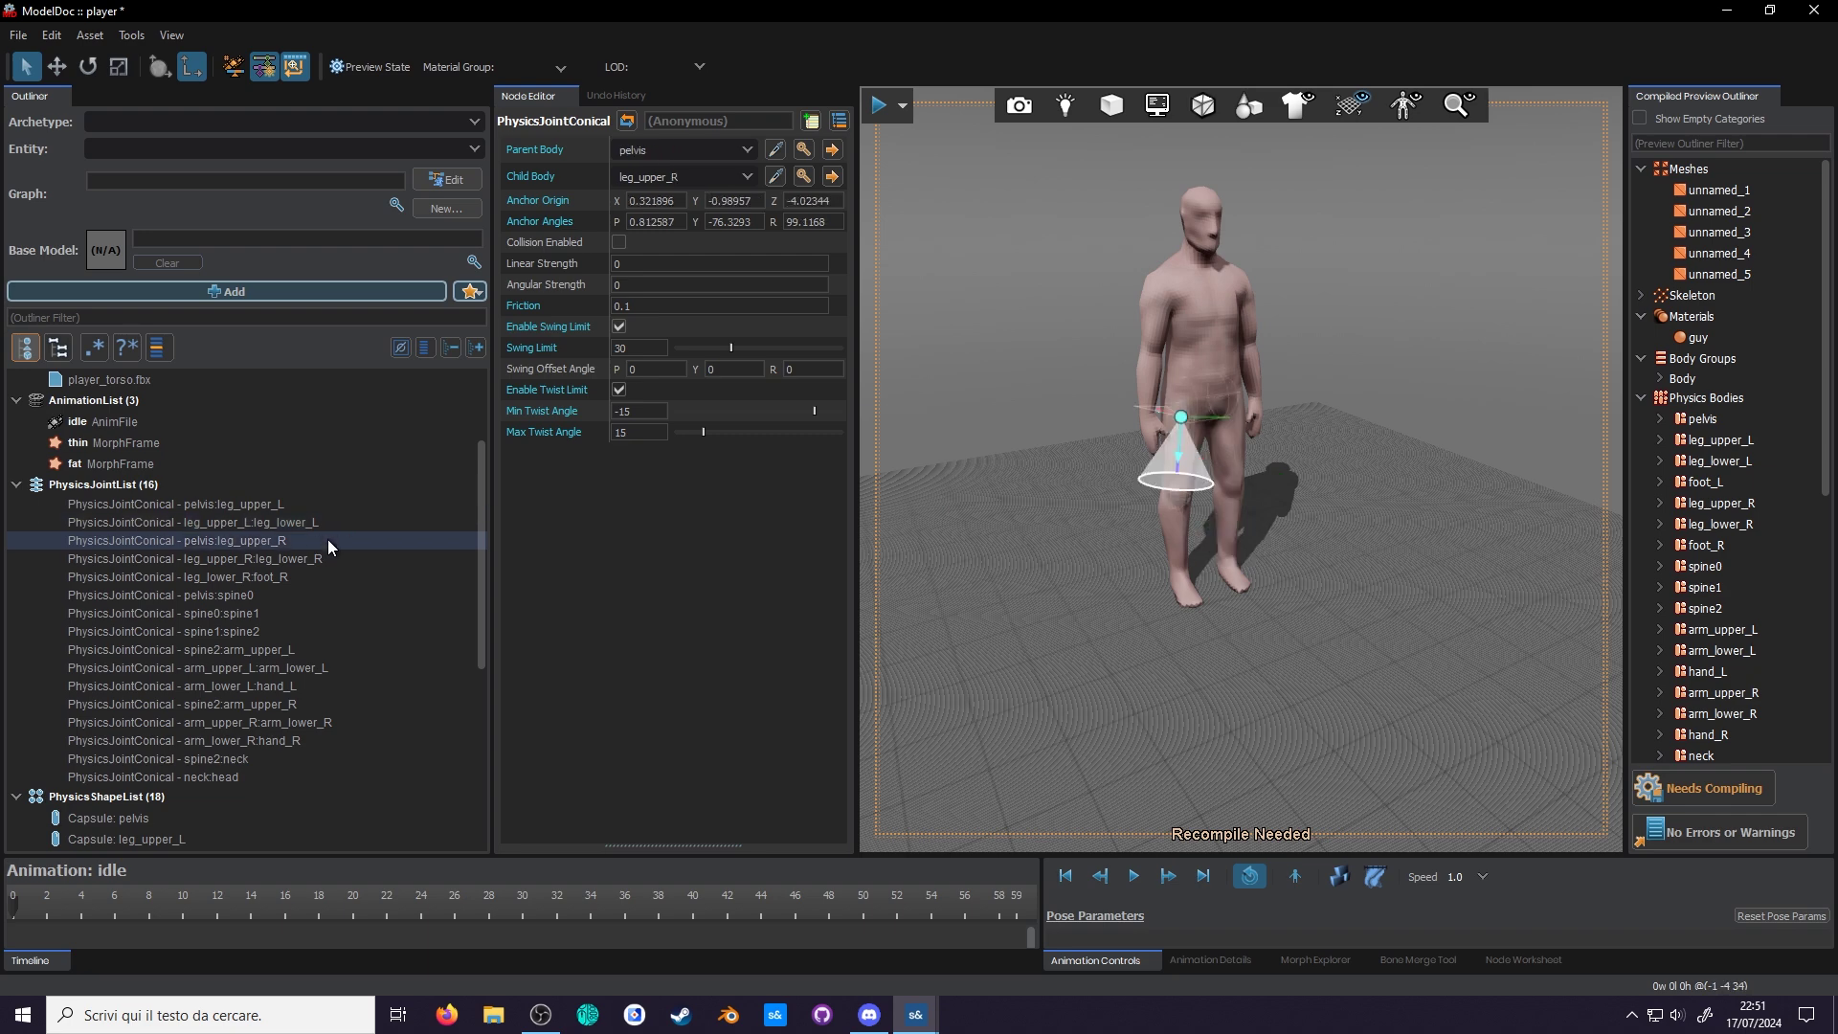
pyautogui.click(341, 525)
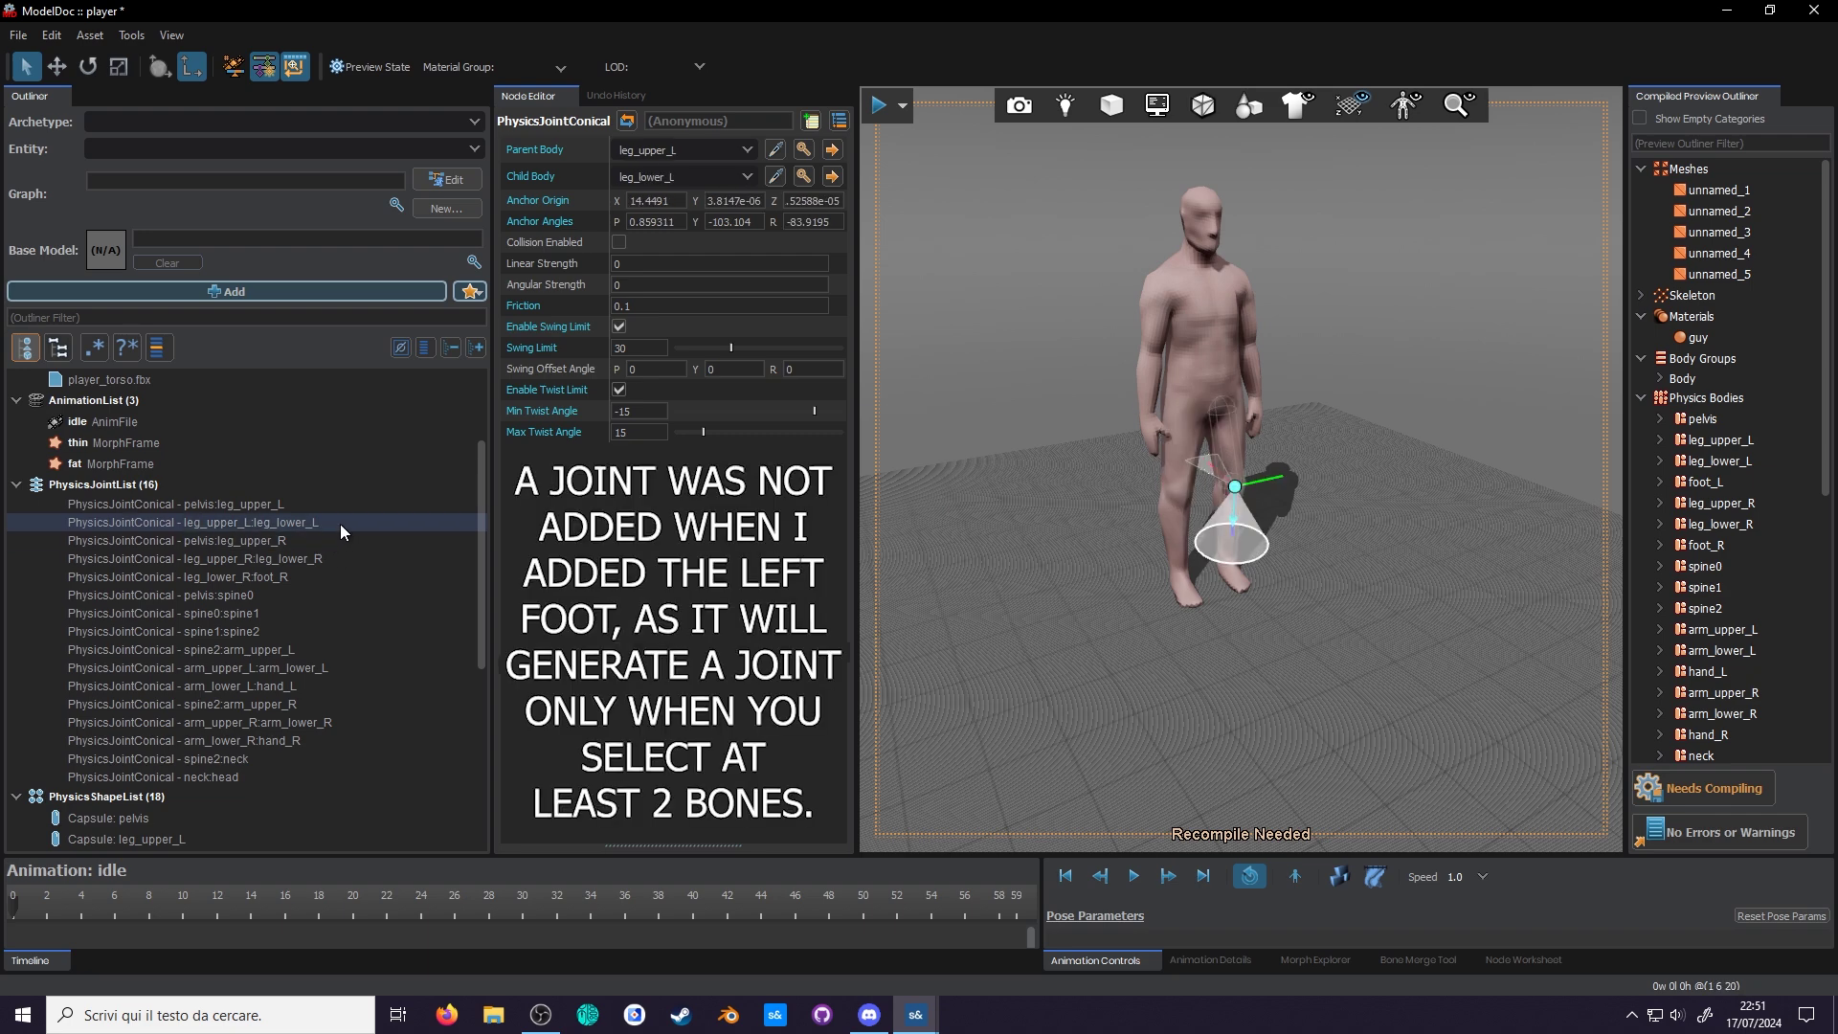
pyautogui.scroll(-3, 355, 622)
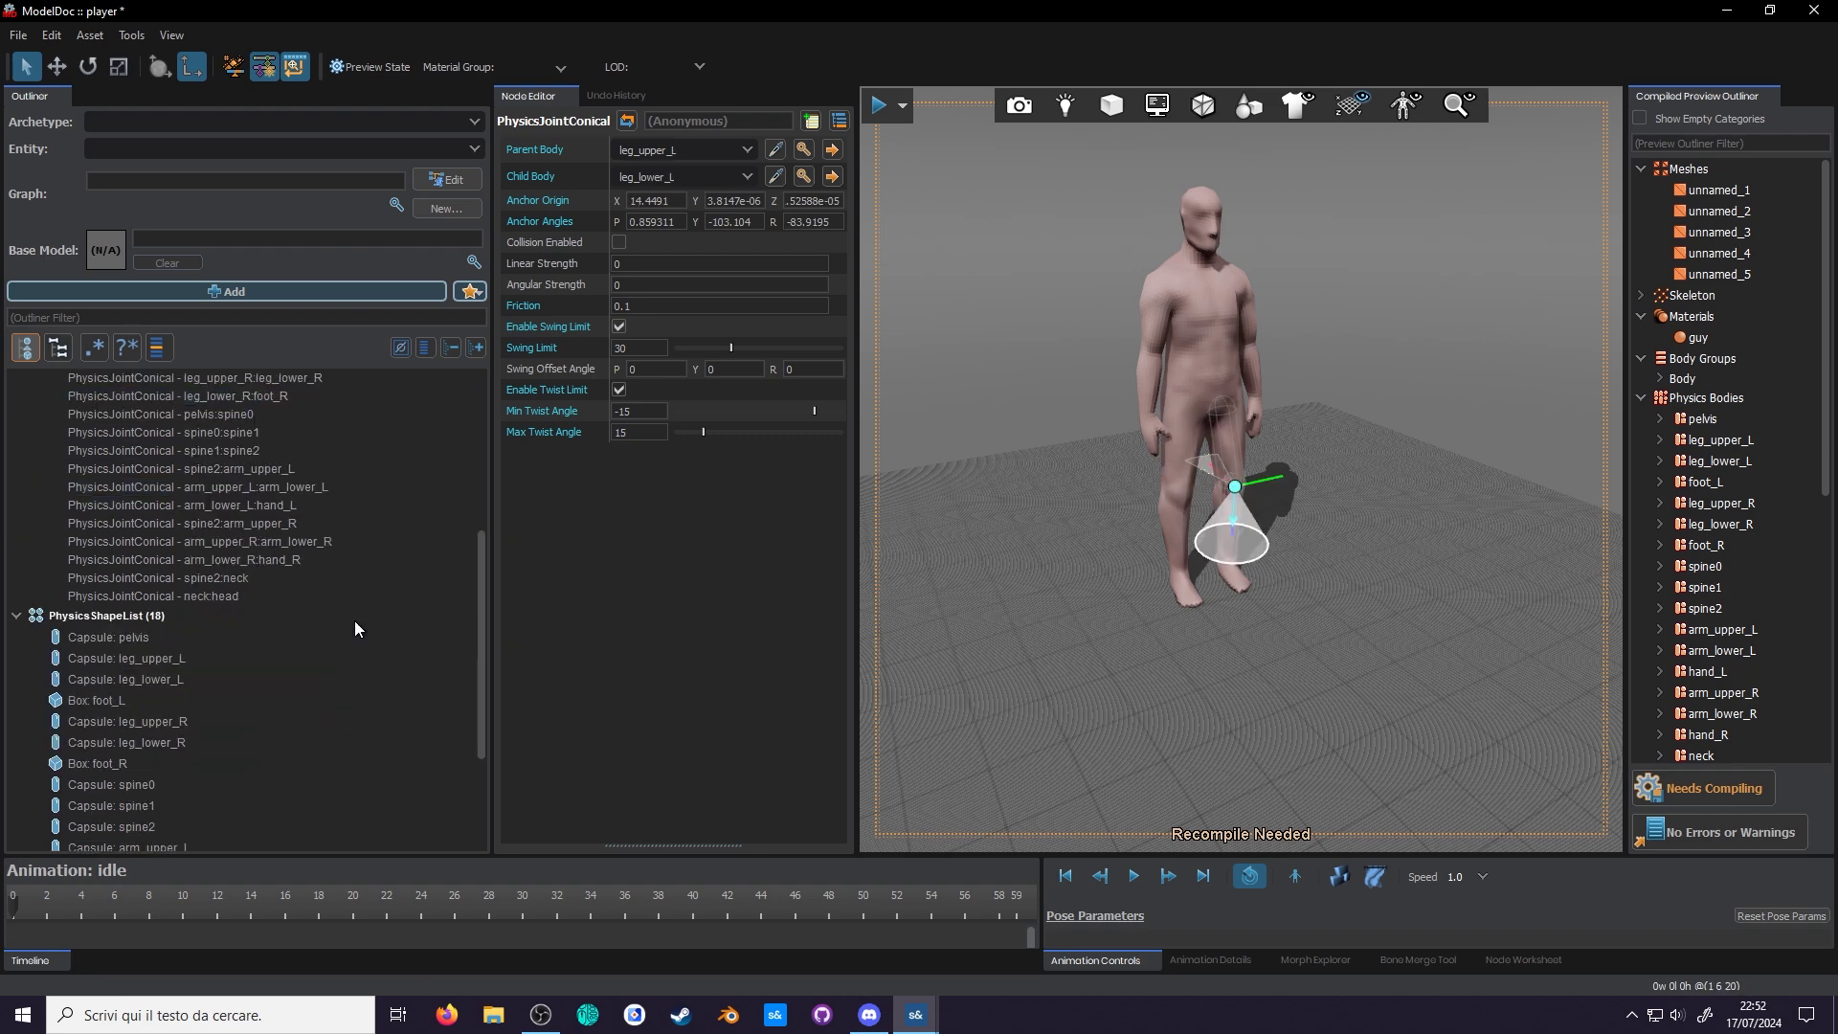
pyautogui.scroll(2, 358, 630)
# Step: Create ragdoll parts from the left lower leg and foot bones to add the missing leg_lower_L:foot_L conical joint
pyautogui.click(309, 299)
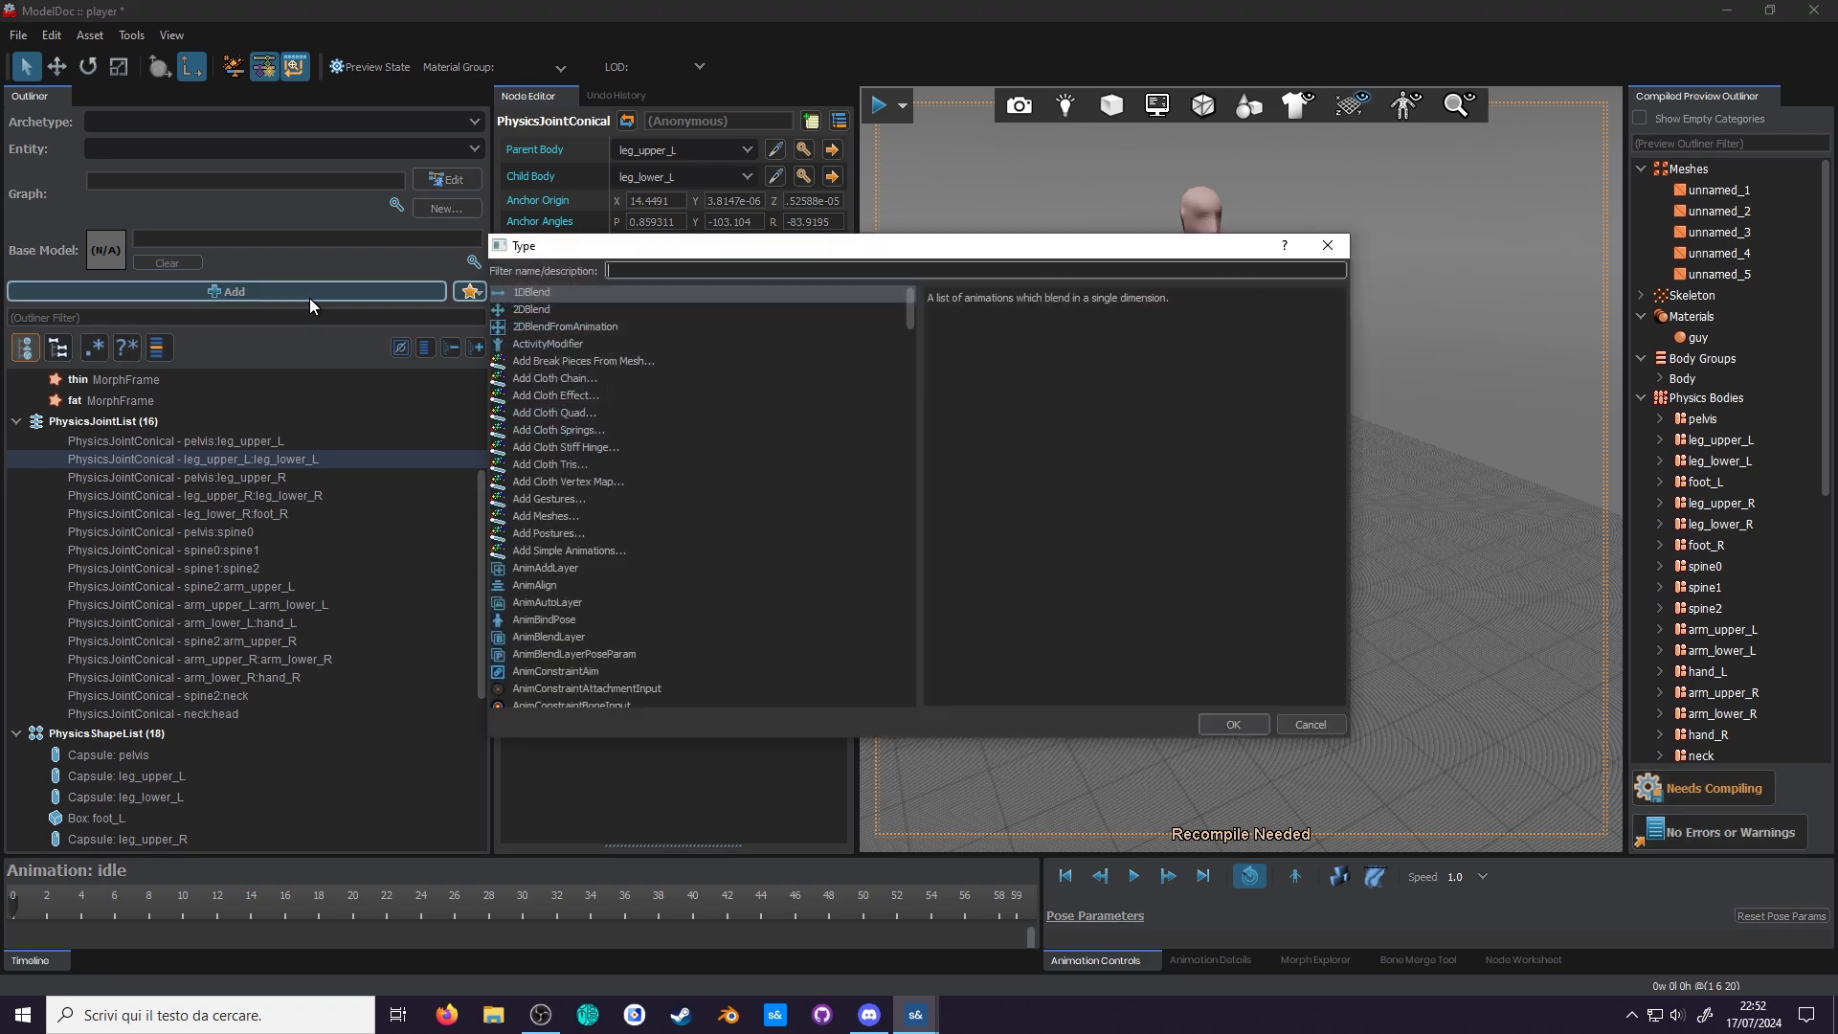
pyautogui.write('ragdoll')
pyautogui.doubleClick(572, 311)
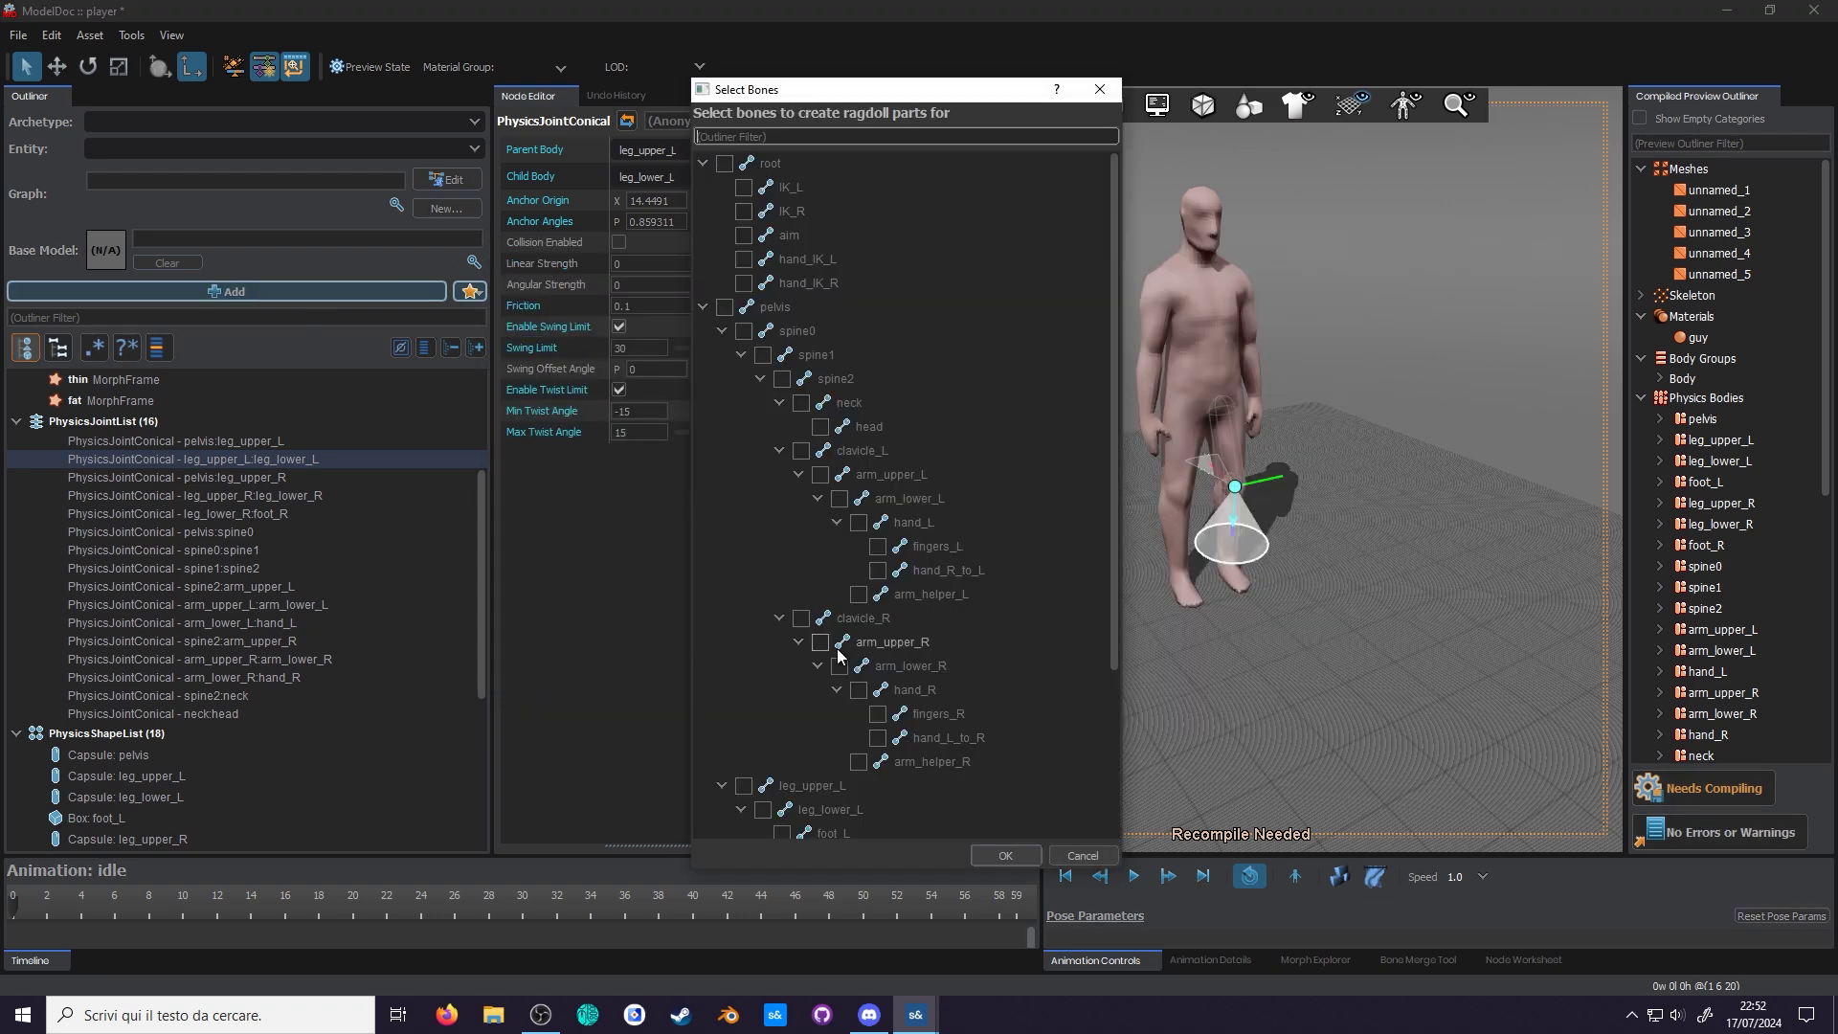
pyautogui.scroll(-3, 839, 506)
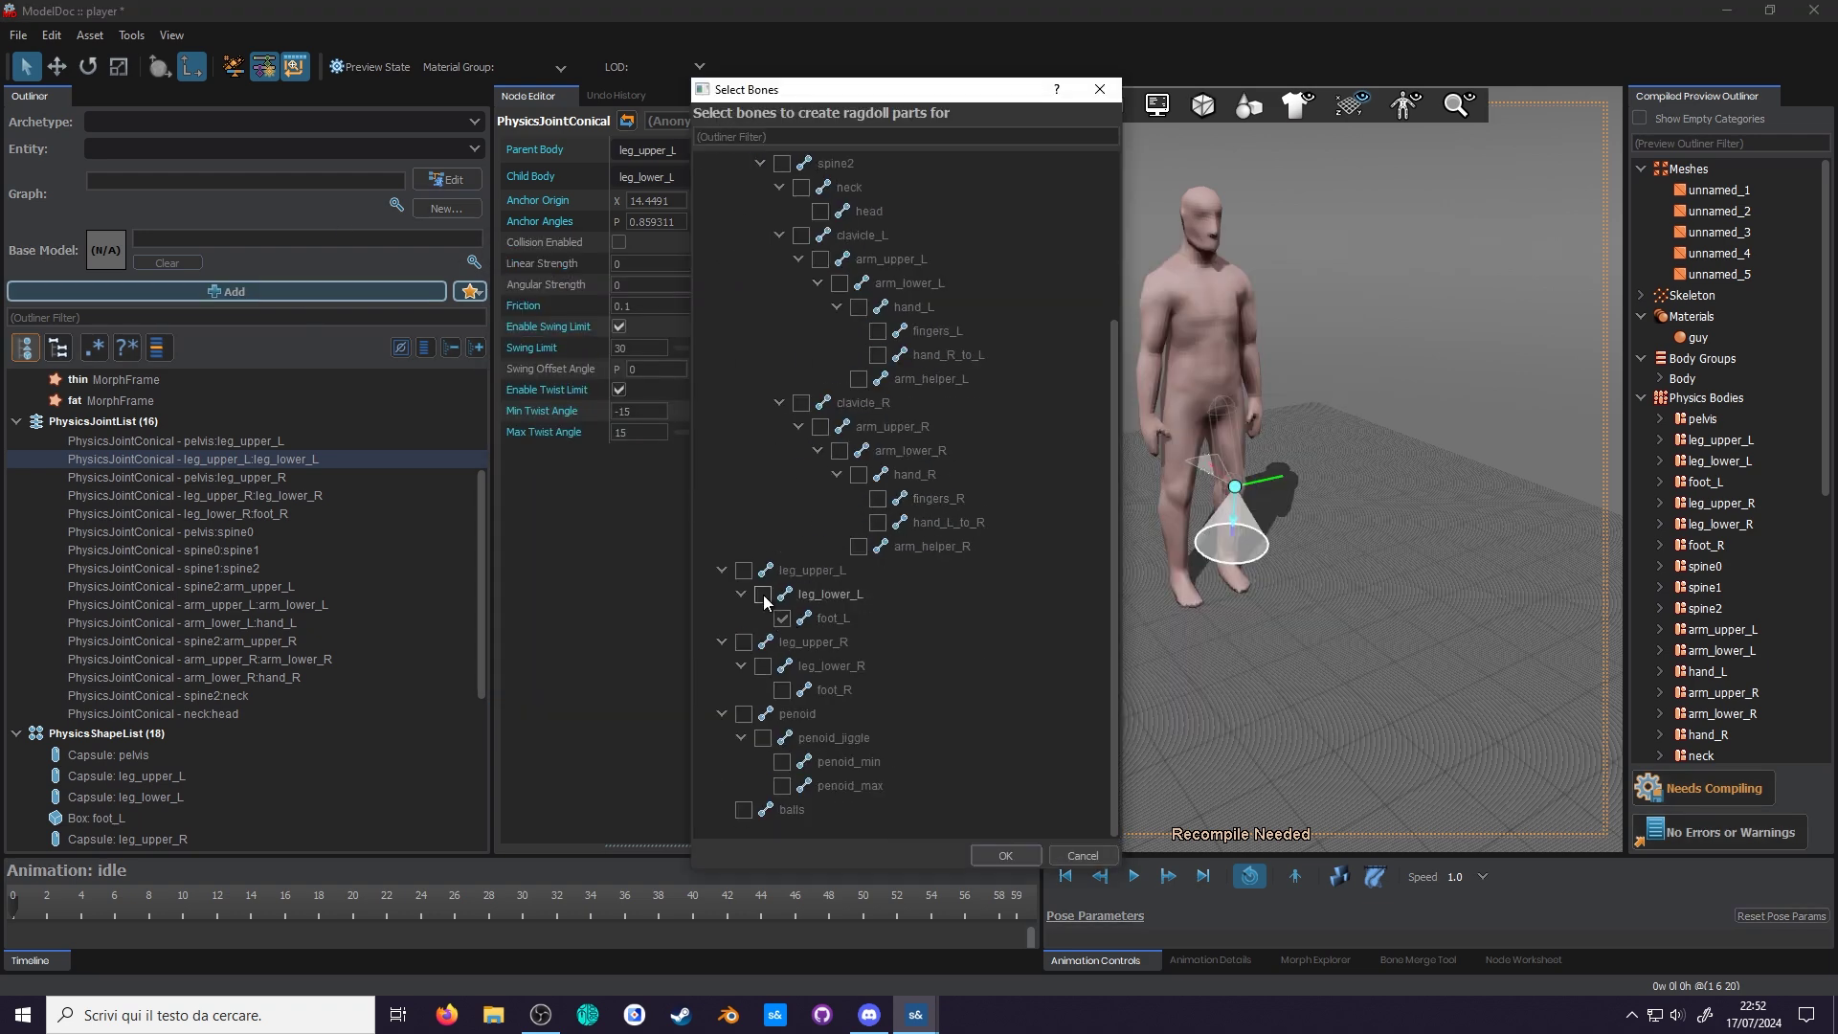
pyautogui.click(1005, 855)
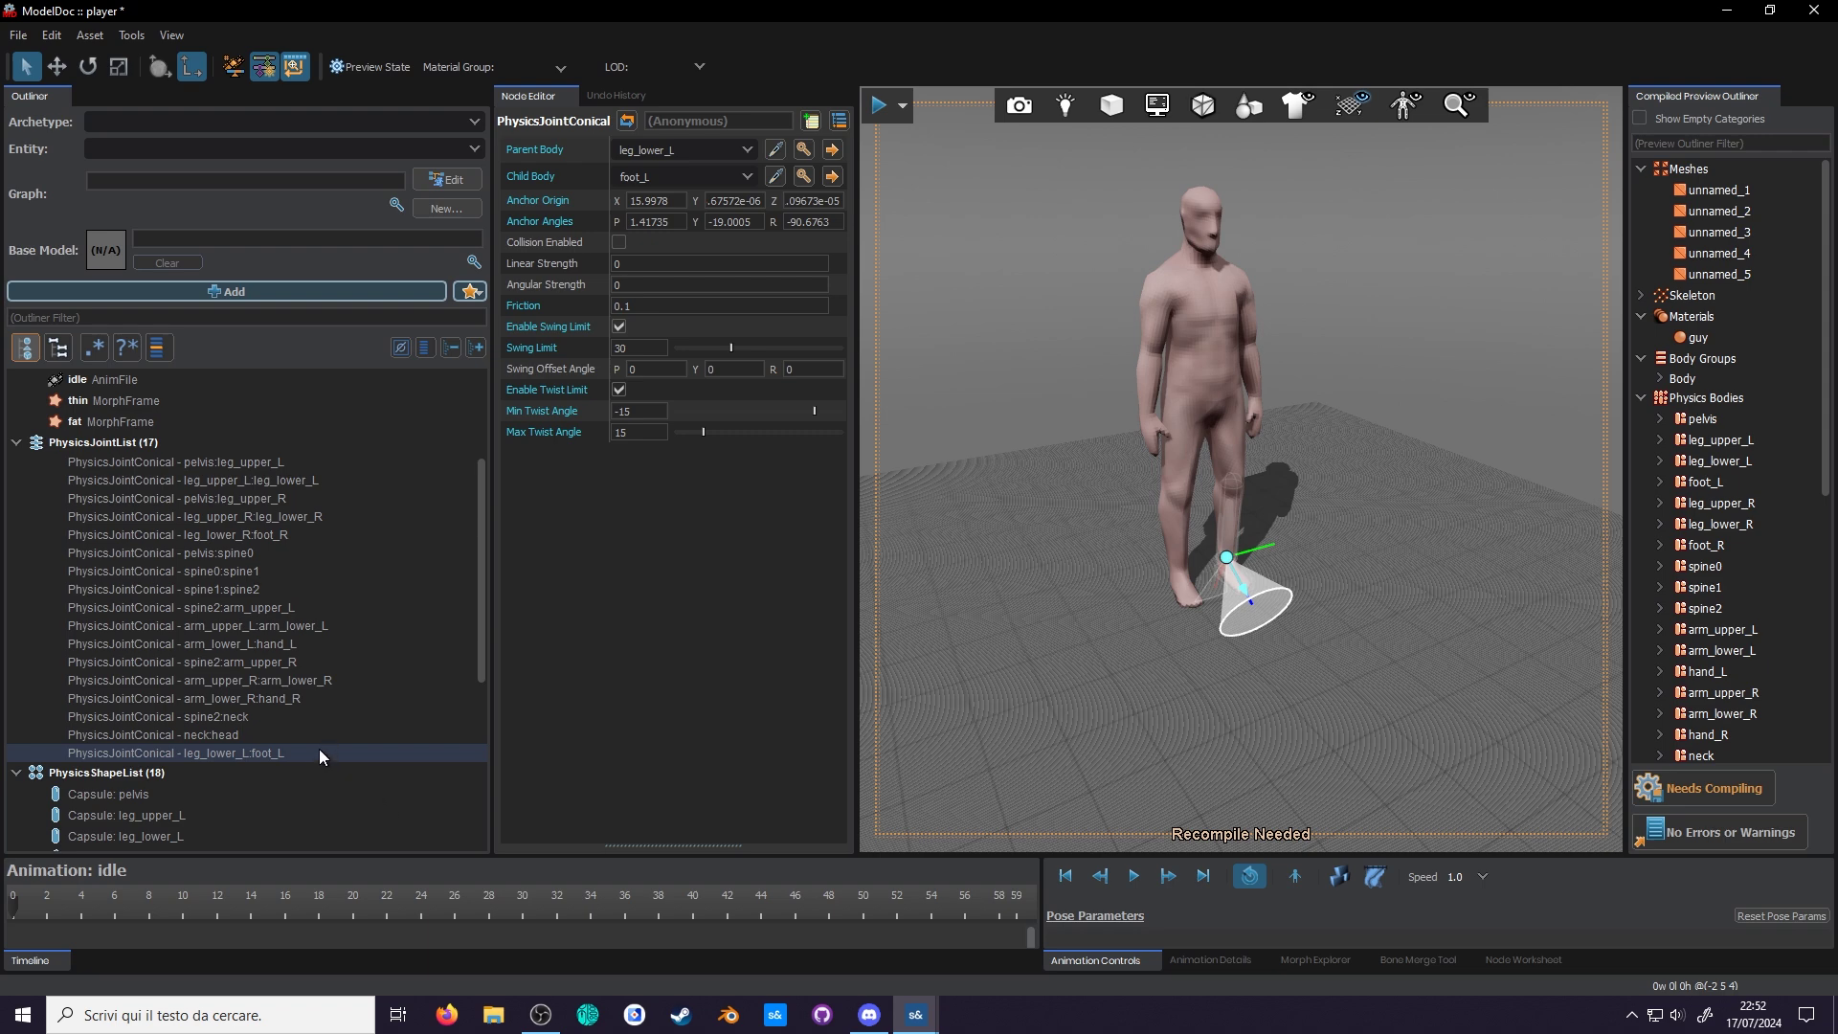
# Step: Run the physics preview and pull the ragdoll around from several angles to test the completed joints
pyautogui.click(1341, 877)
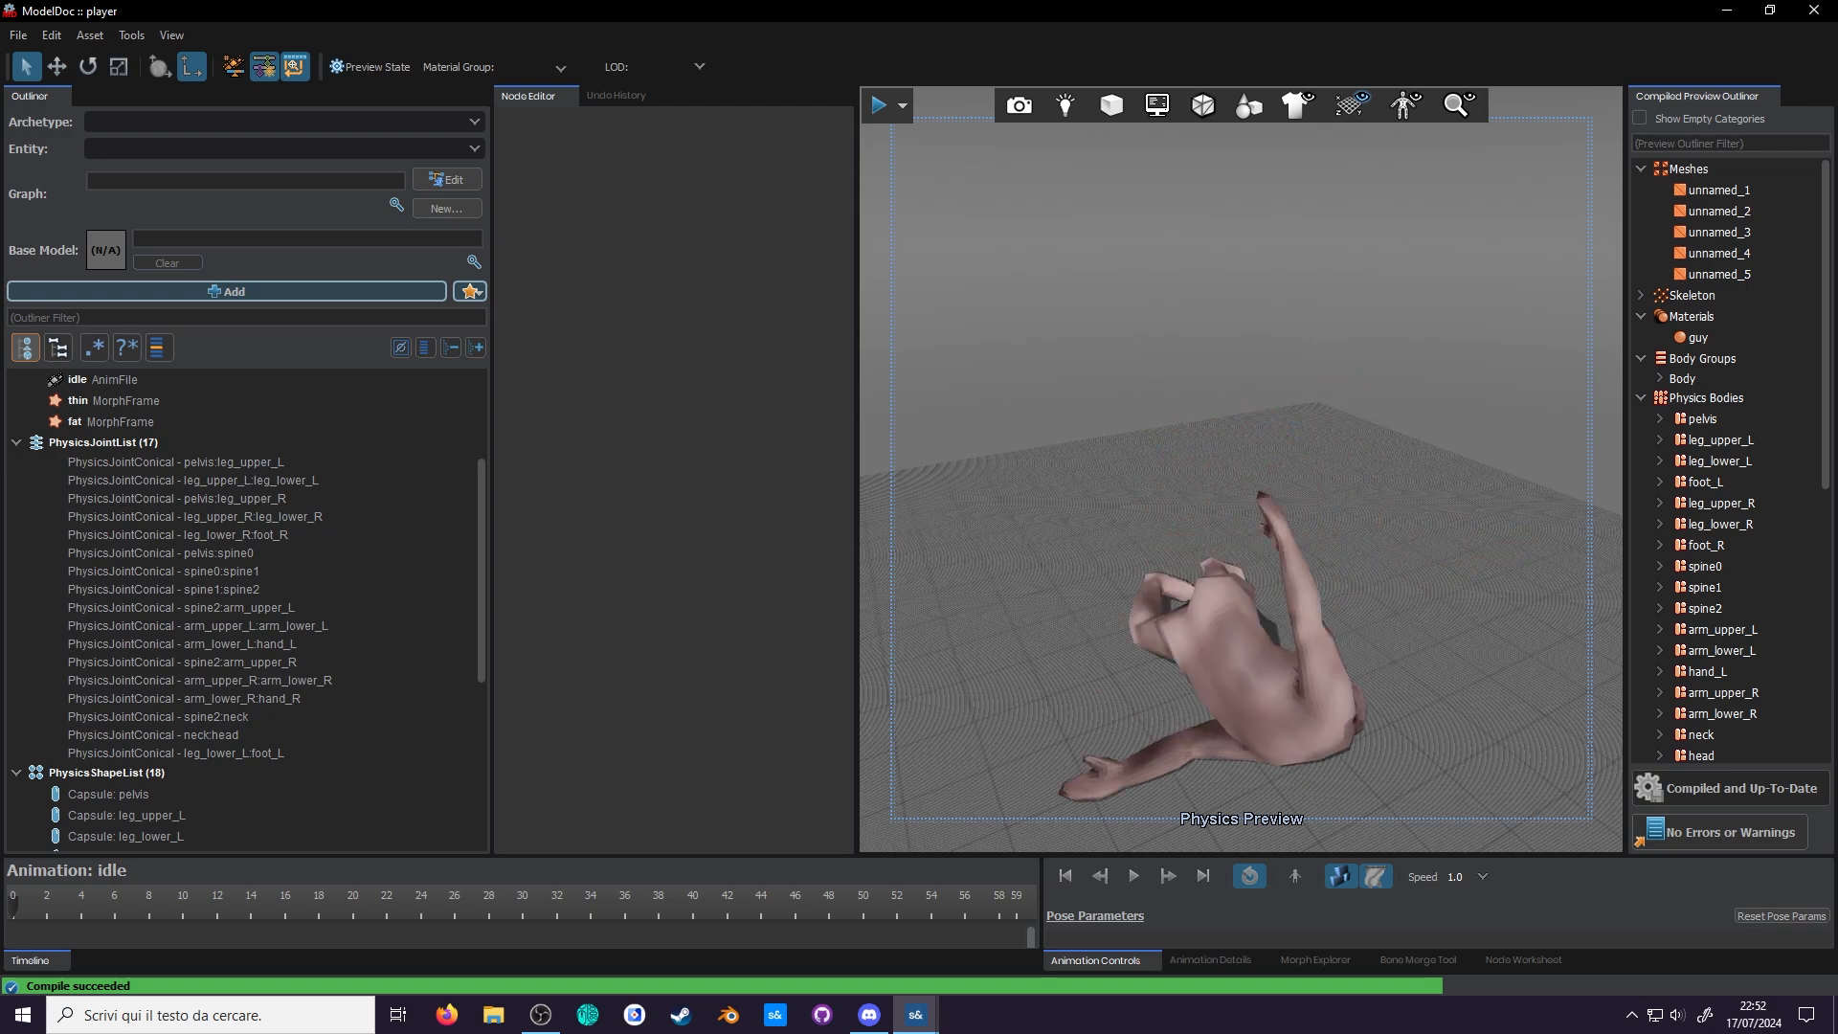
pyautogui.moveTo(1235, 603); pyautogui.dragTo(1230, 681, button='right')
pyautogui.moveTo(1230, 680); pyautogui.dragTo(1227, 310)
pyautogui.moveTo(1228, 310); pyautogui.dragTo(1379, 316, button='right')
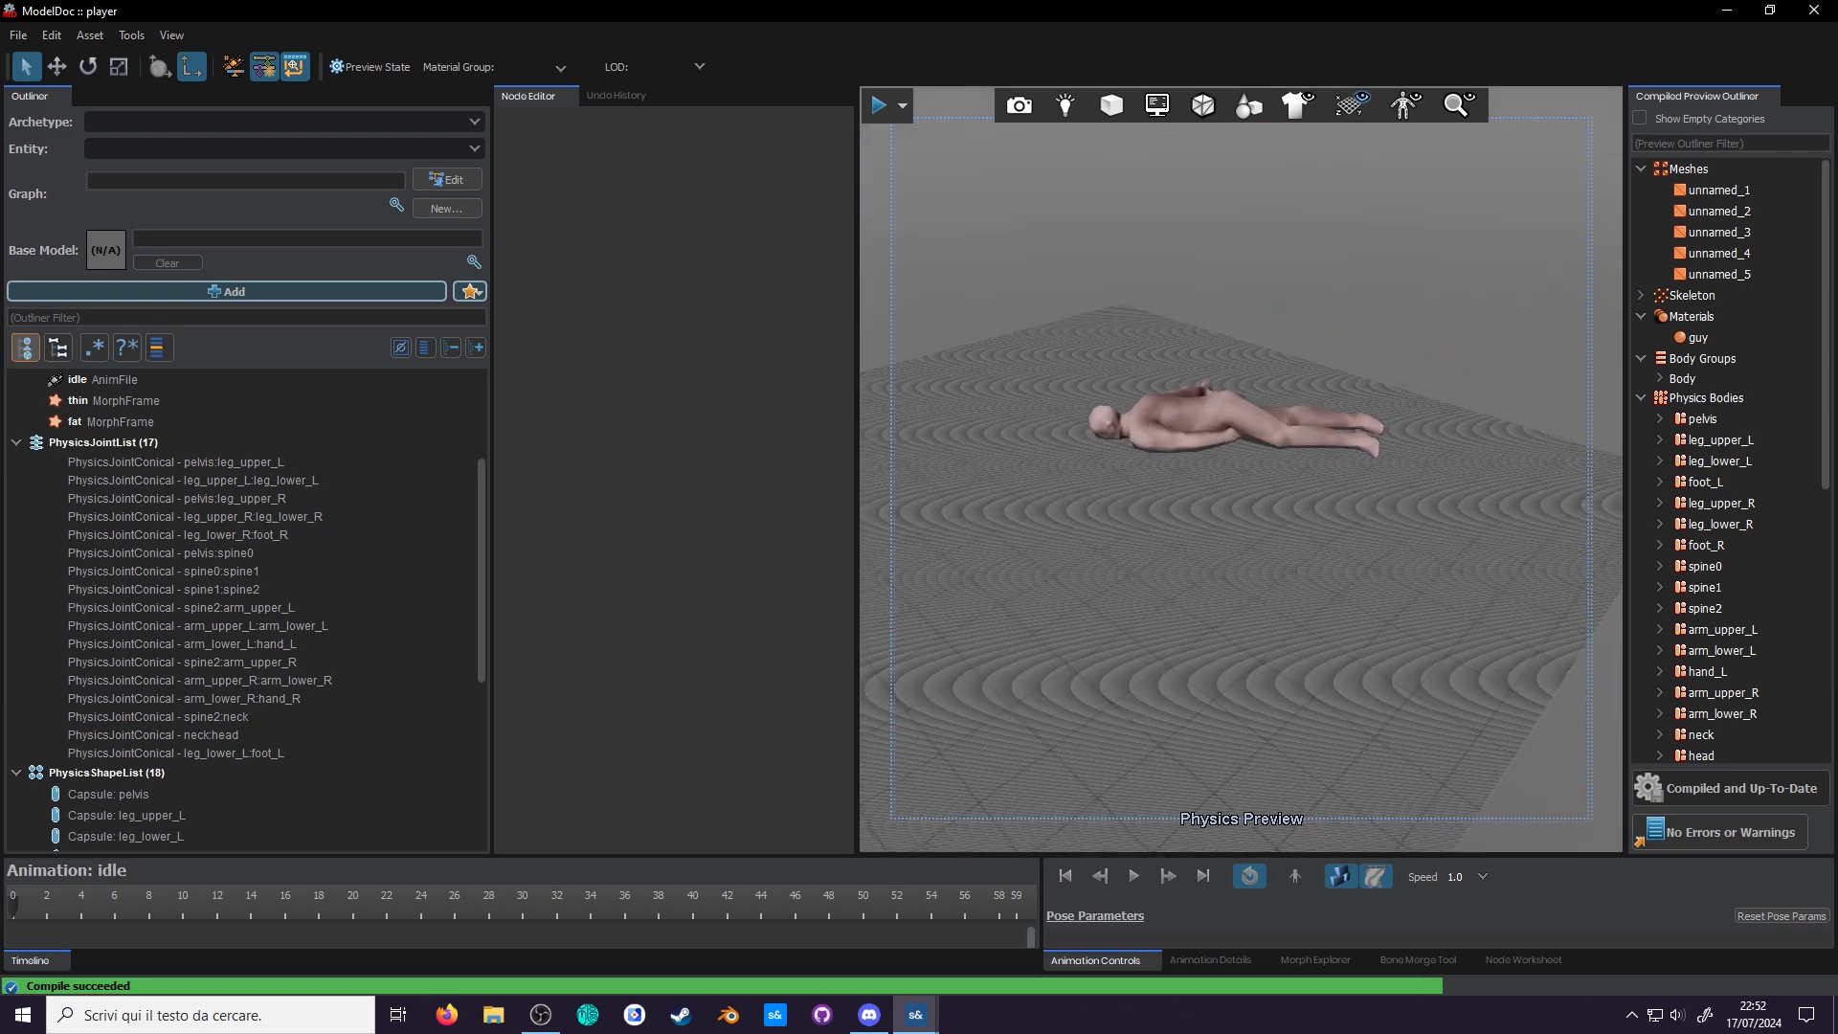
pyautogui.moveTo(1269, 439); pyautogui.dragTo(1249, 388, button='right')
pyautogui.moveTo(1182, 450); pyautogui.dragTo(1205, 481, button='right')
pyautogui.moveTo(1381, 547)
pyautogui.mouseDown()
pyautogui.moveTo(1404, 480)
pyautogui.moveTo(1375, 475)
pyautogui.moveTo(1375, 422)
pyautogui.moveTo(1416, 365)
pyautogui.moveTo(1378, 369)
pyautogui.moveTo(1358, 532)
pyautogui.mouseUp()
pyautogui.moveTo(1359, 532); pyautogui.dragTo(1354, 513, button='right')
pyautogui.moveTo(1354, 522); pyautogui.dragTo(1313, 464)
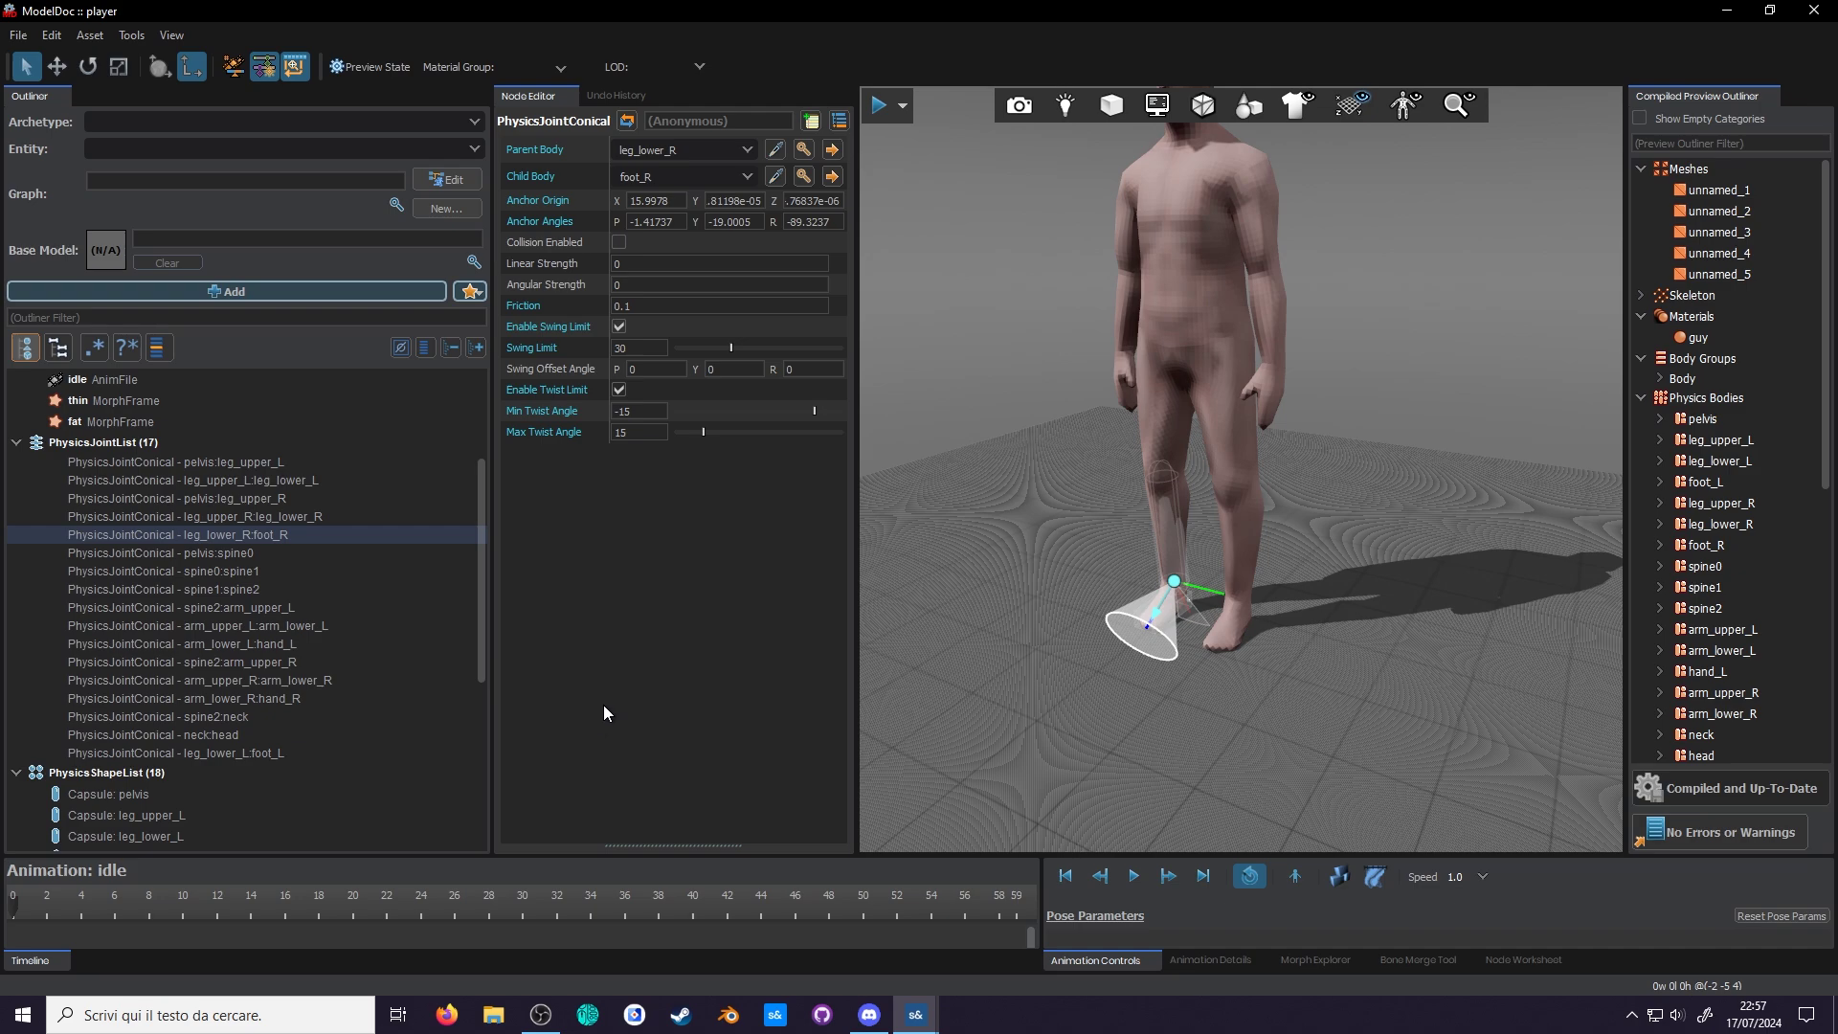
# Step: Switch to the axis model, save it, swing its body in the physics preview, and try a conical joint swing limit of 27.27
pyautogui.moveTo(1049, 660); pyautogui.dragTo(1053, 574)
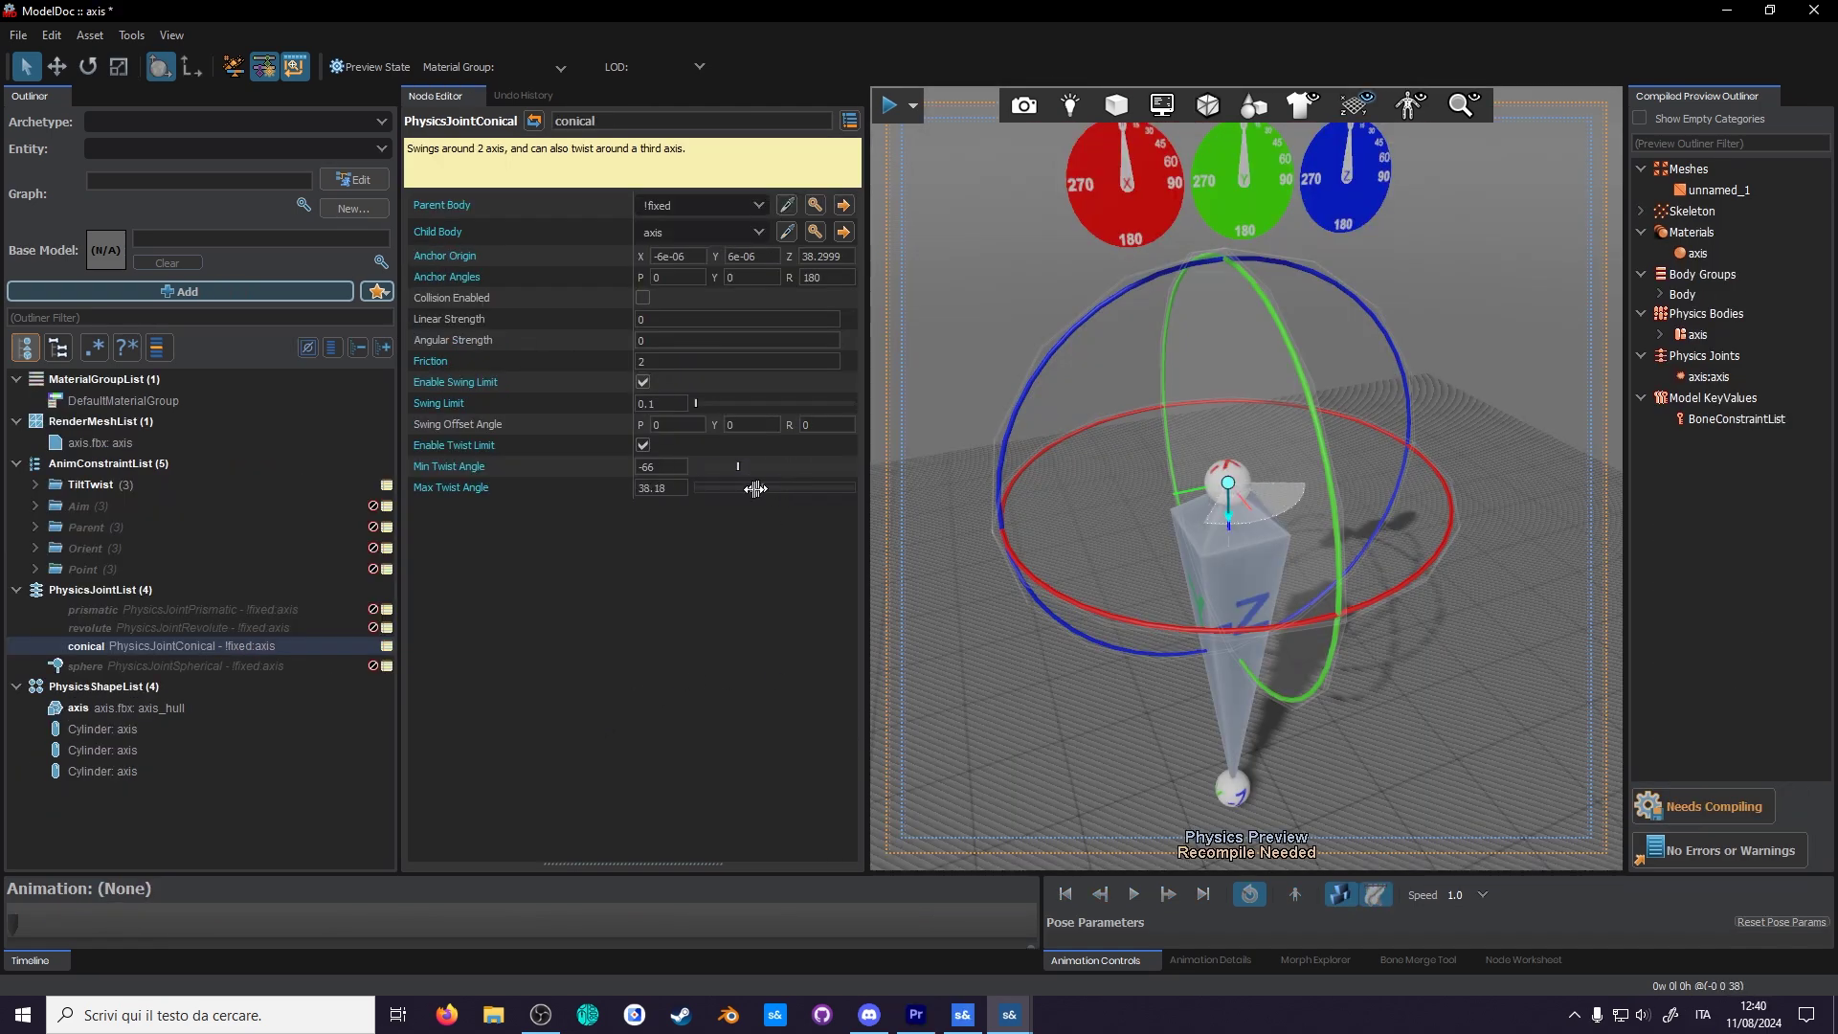
pyautogui.hotkey('ctrl', 's')
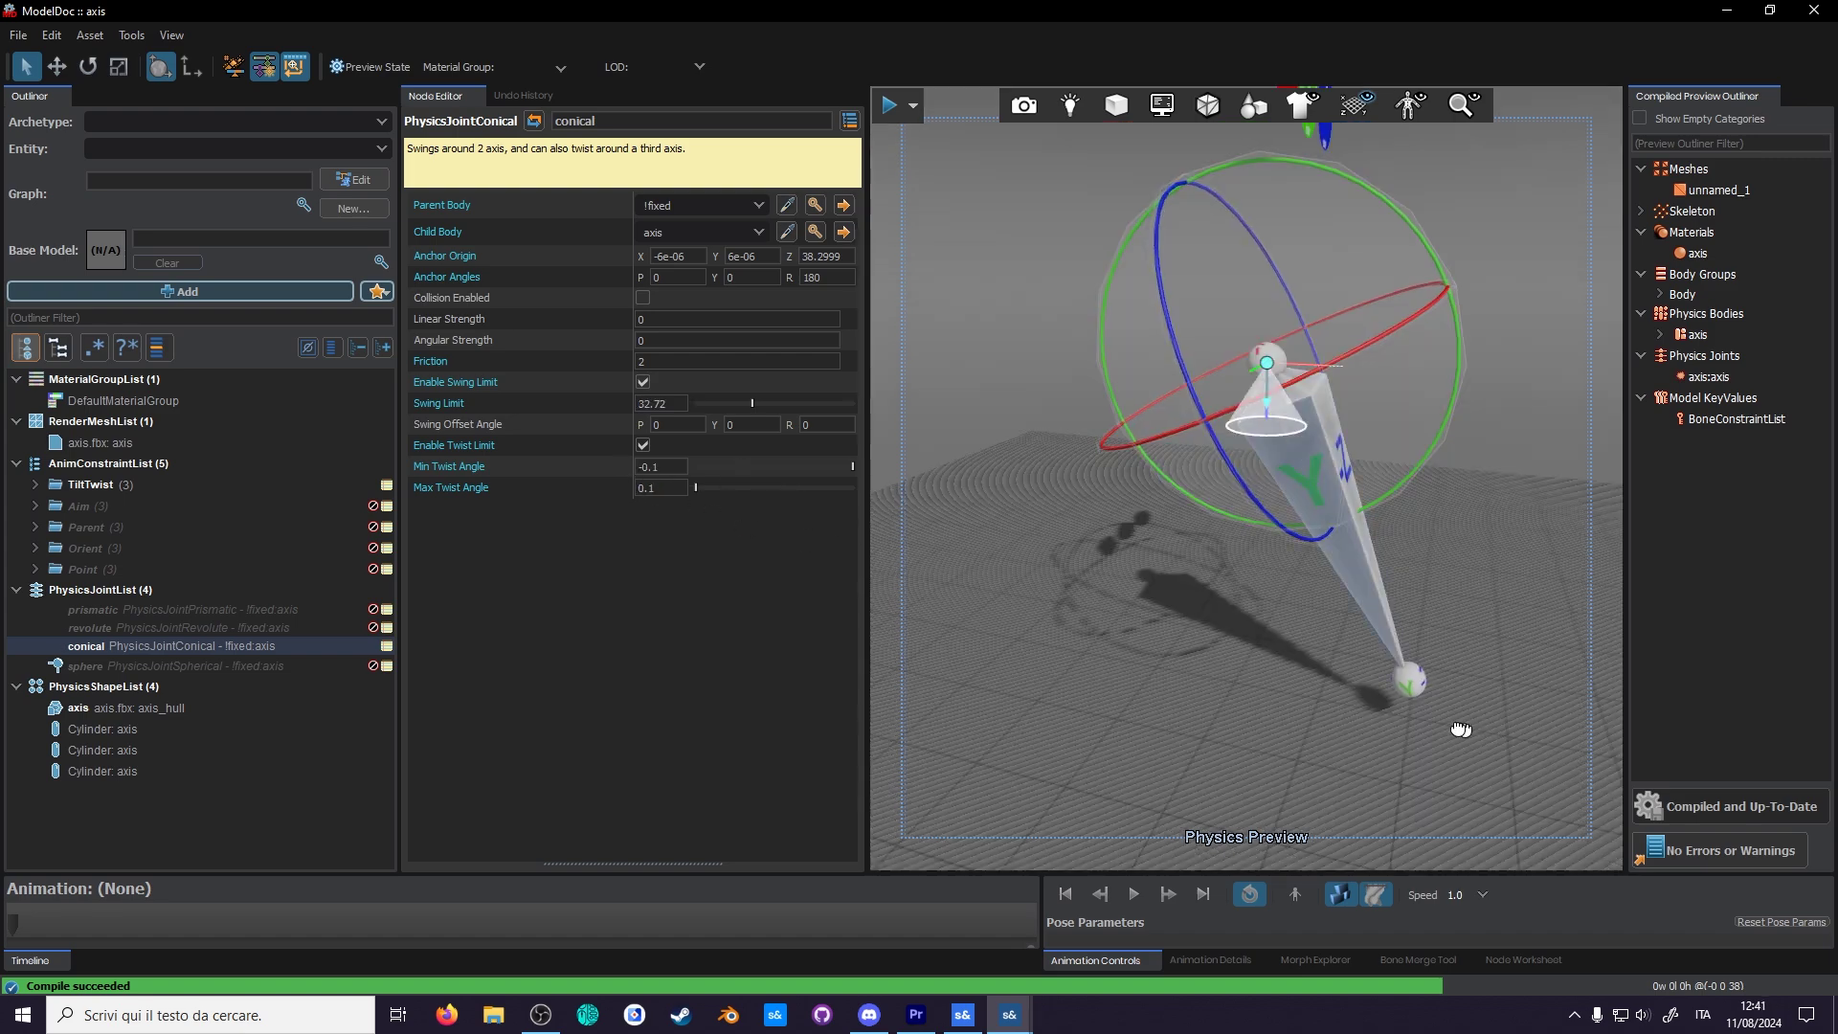
pyautogui.moveTo(1456, 730); pyautogui.dragTo(1082, 698)
pyautogui.moveTo(1222, 639); pyautogui.dragTo(1469, 670)
pyautogui.moveTo(695, 402); pyautogui.dragTo(744, 393)
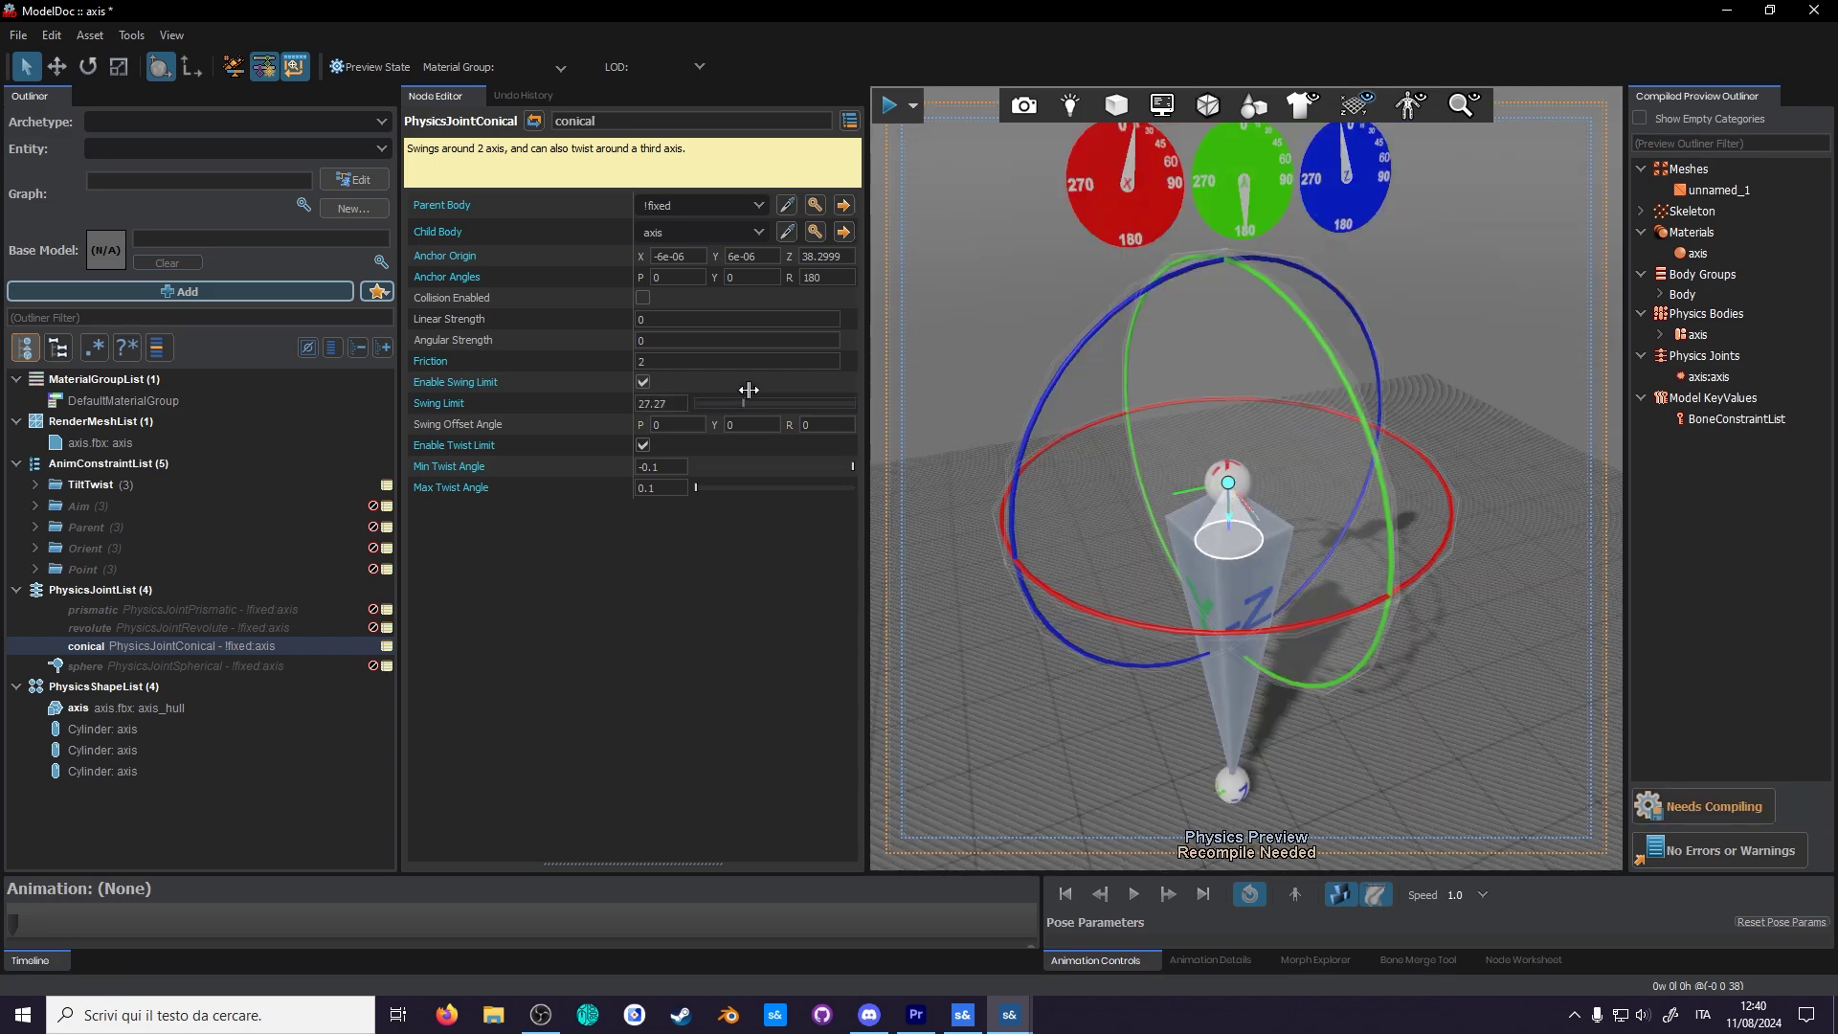
pyautogui.hotkey('ctrl', 'z')
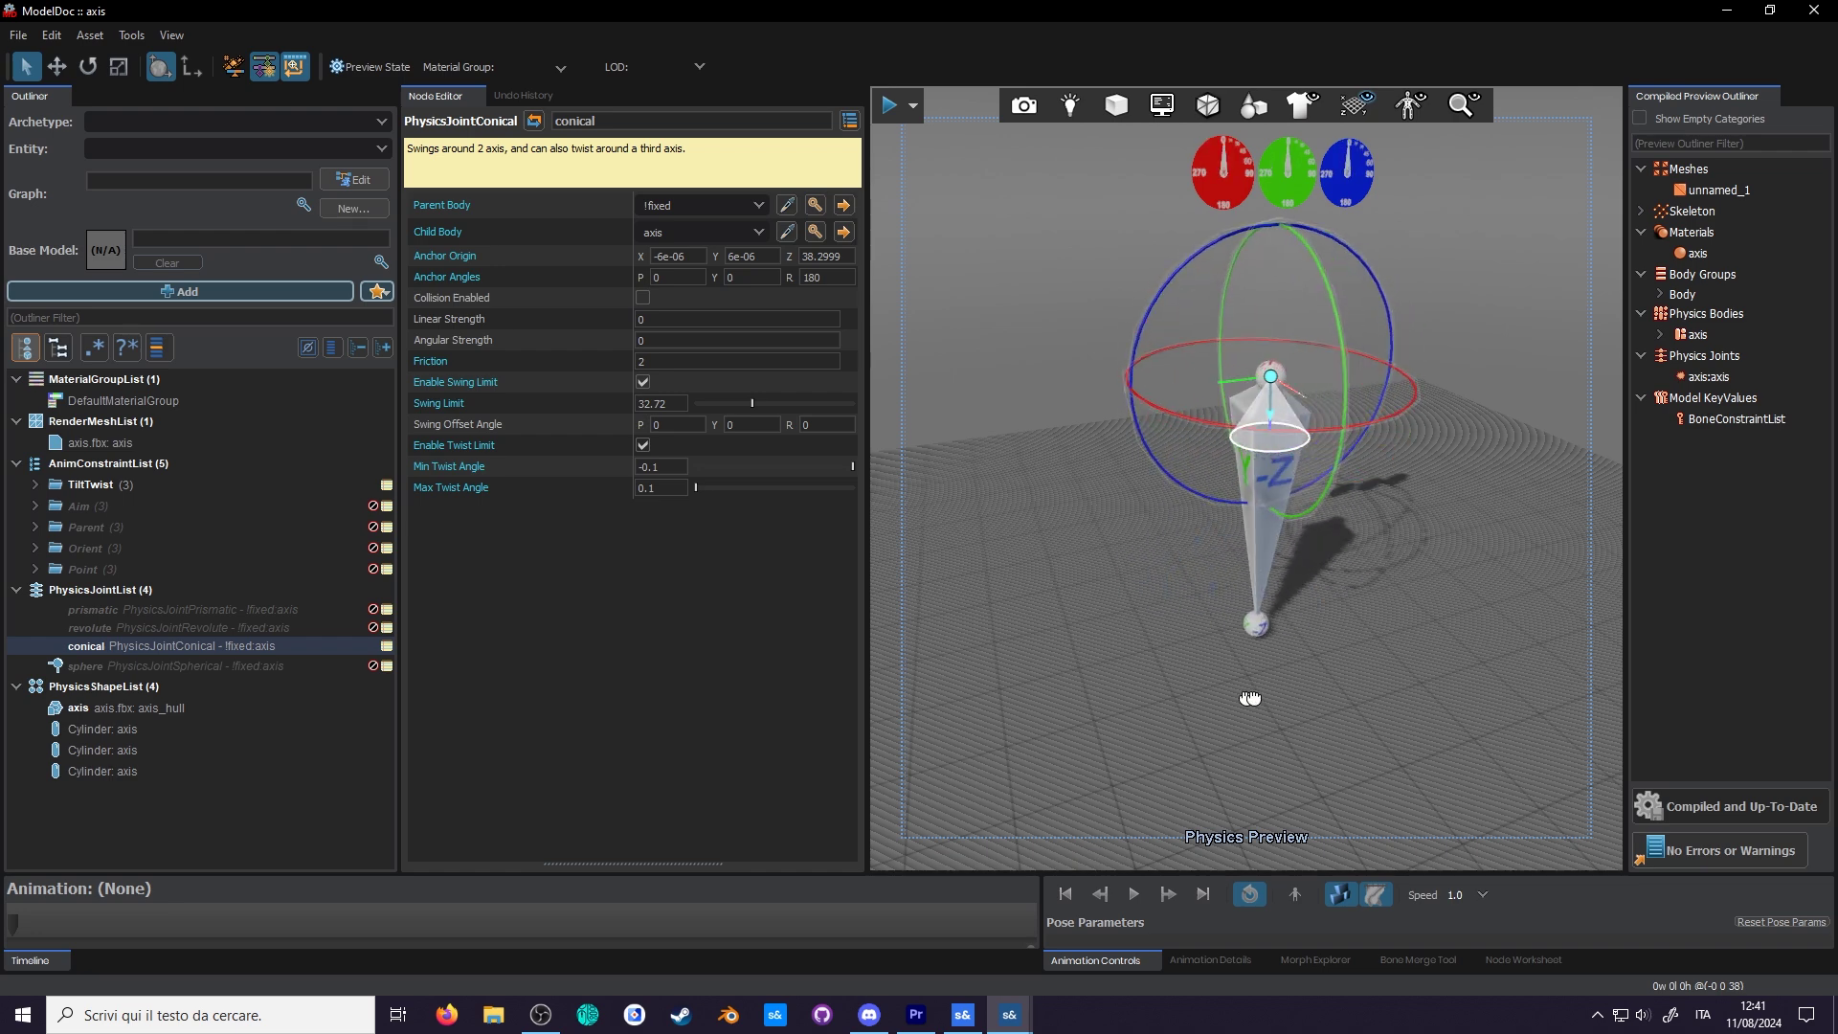
# Step: Compare the settings of the prismatic, revolute, conical and spherical joints in the axis model
pyautogui.click(287, 609)
pyautogui.click(264, 630)
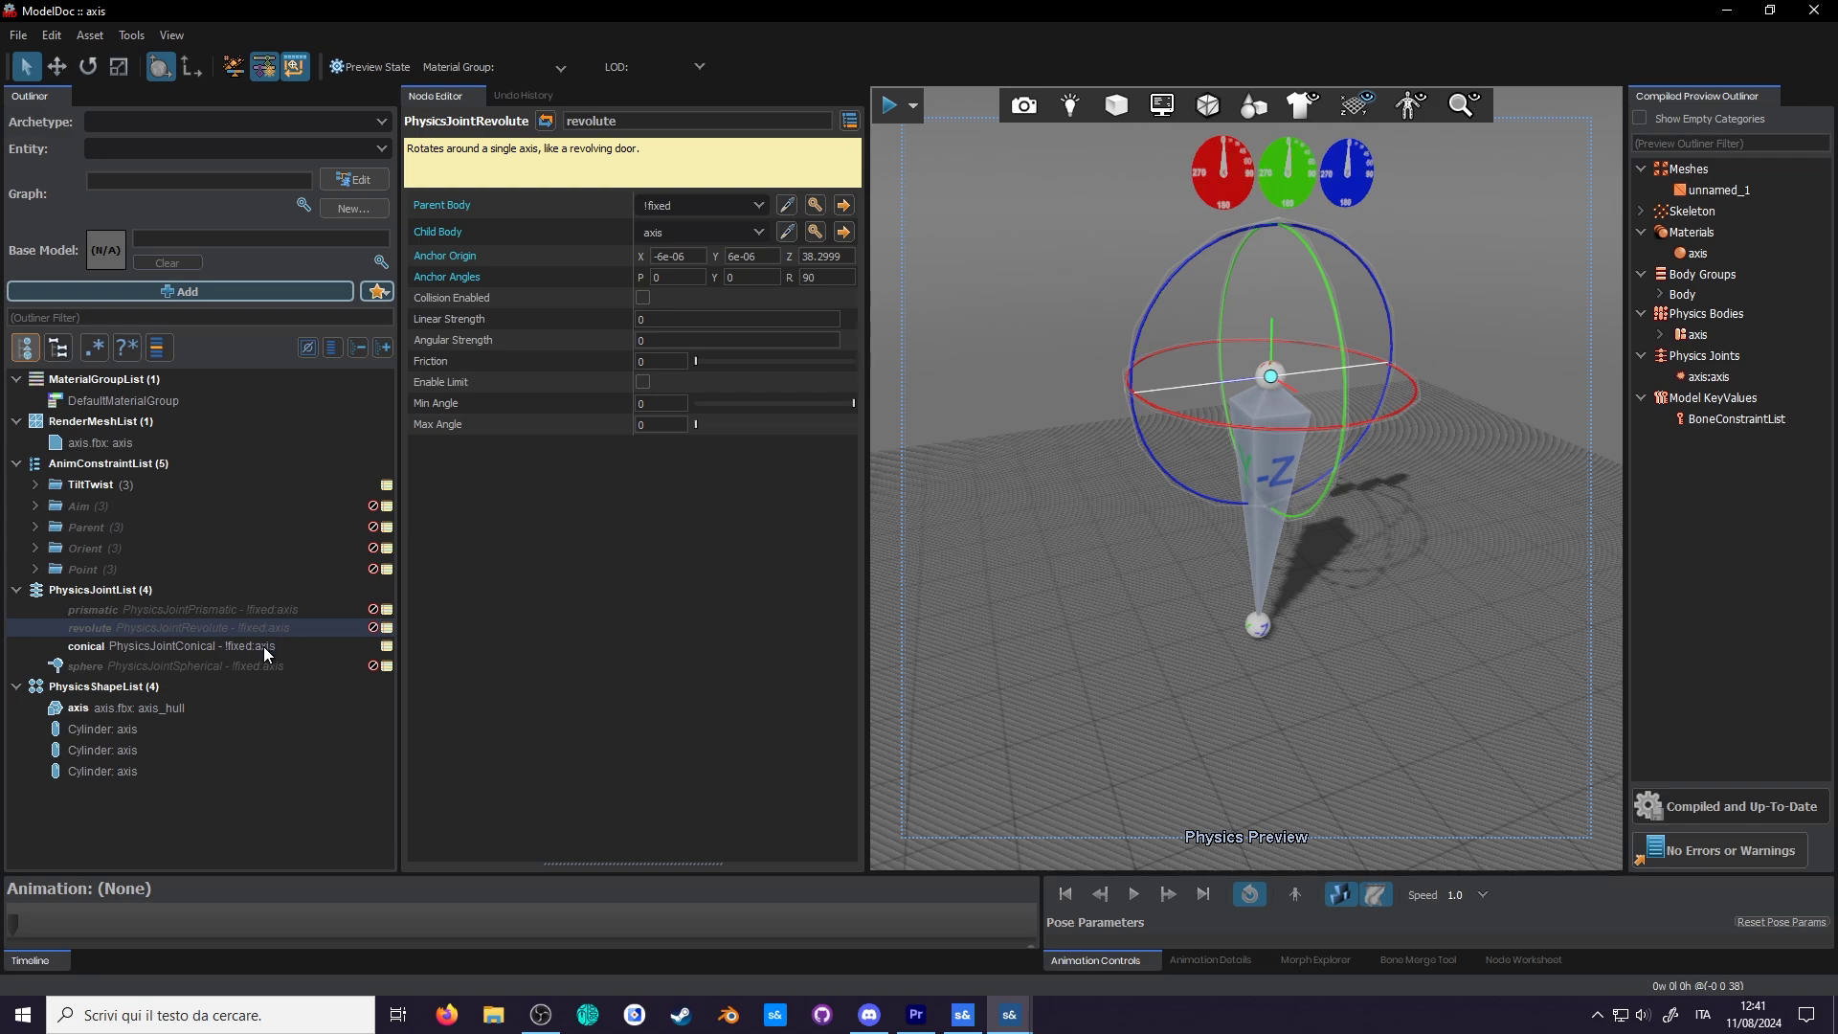
pyautogui.click(263, 646)
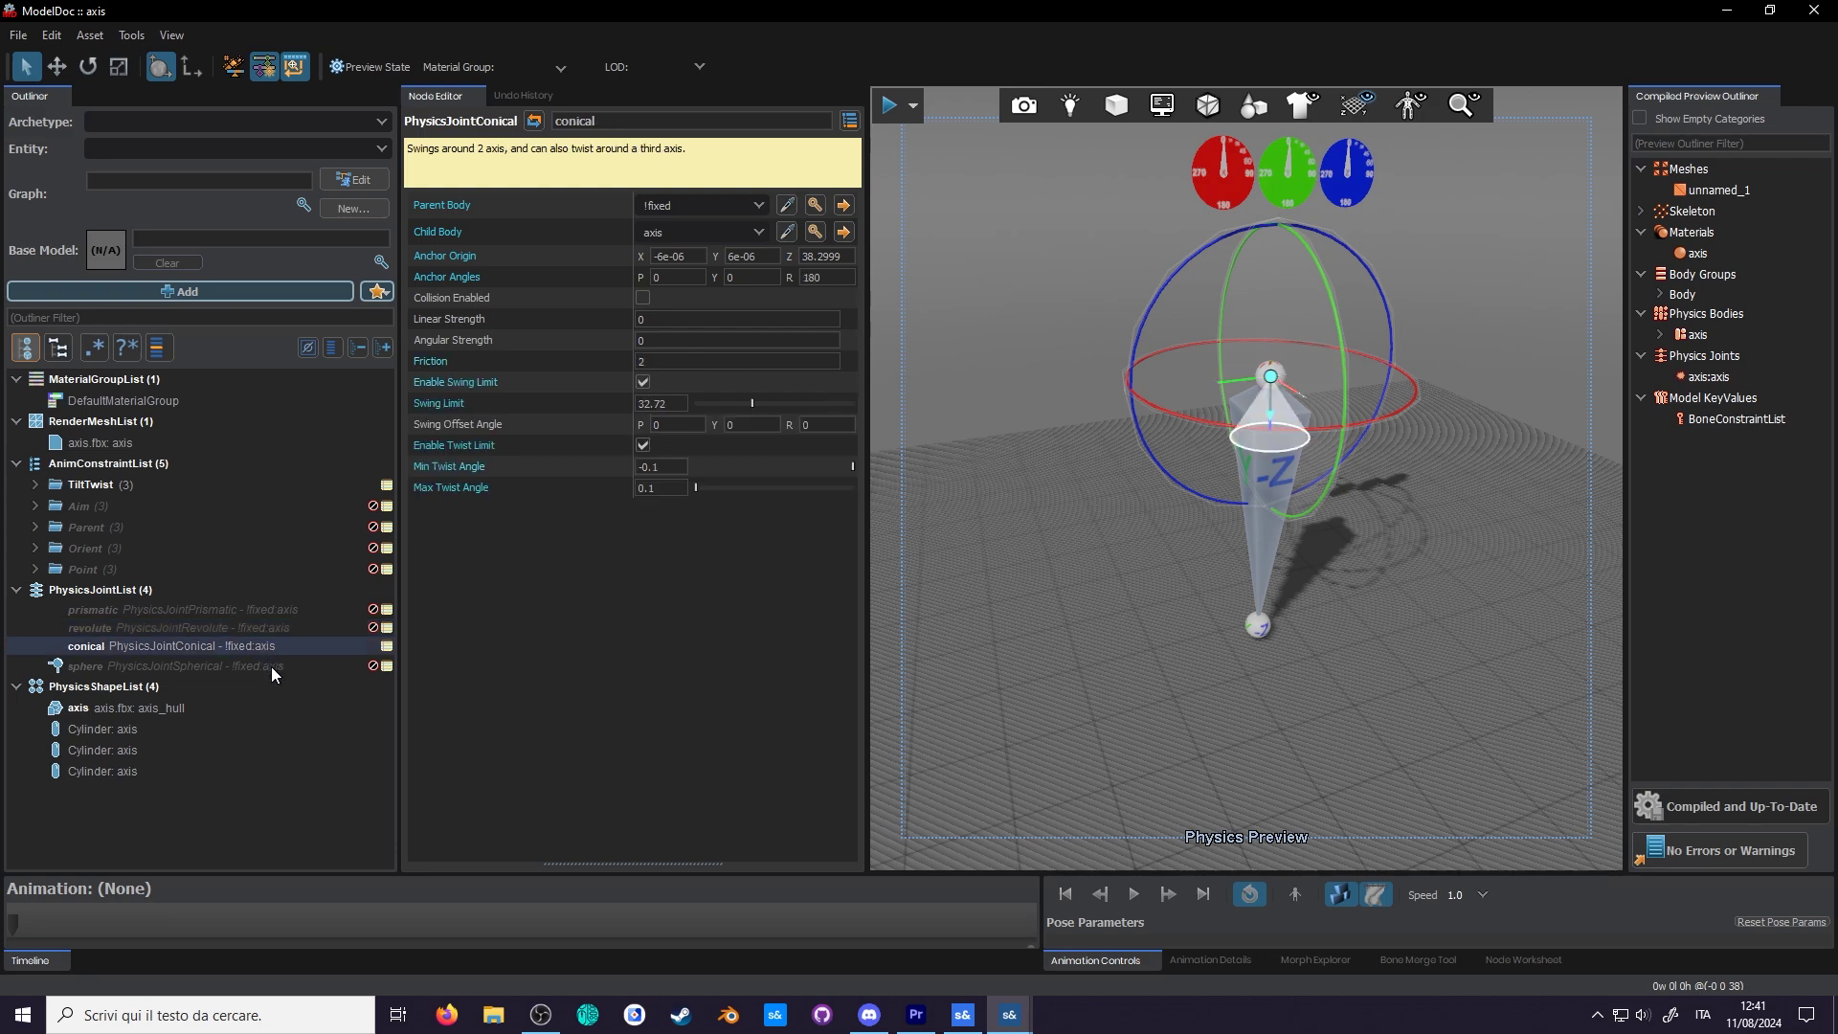
pyautogui.click(272, 666)
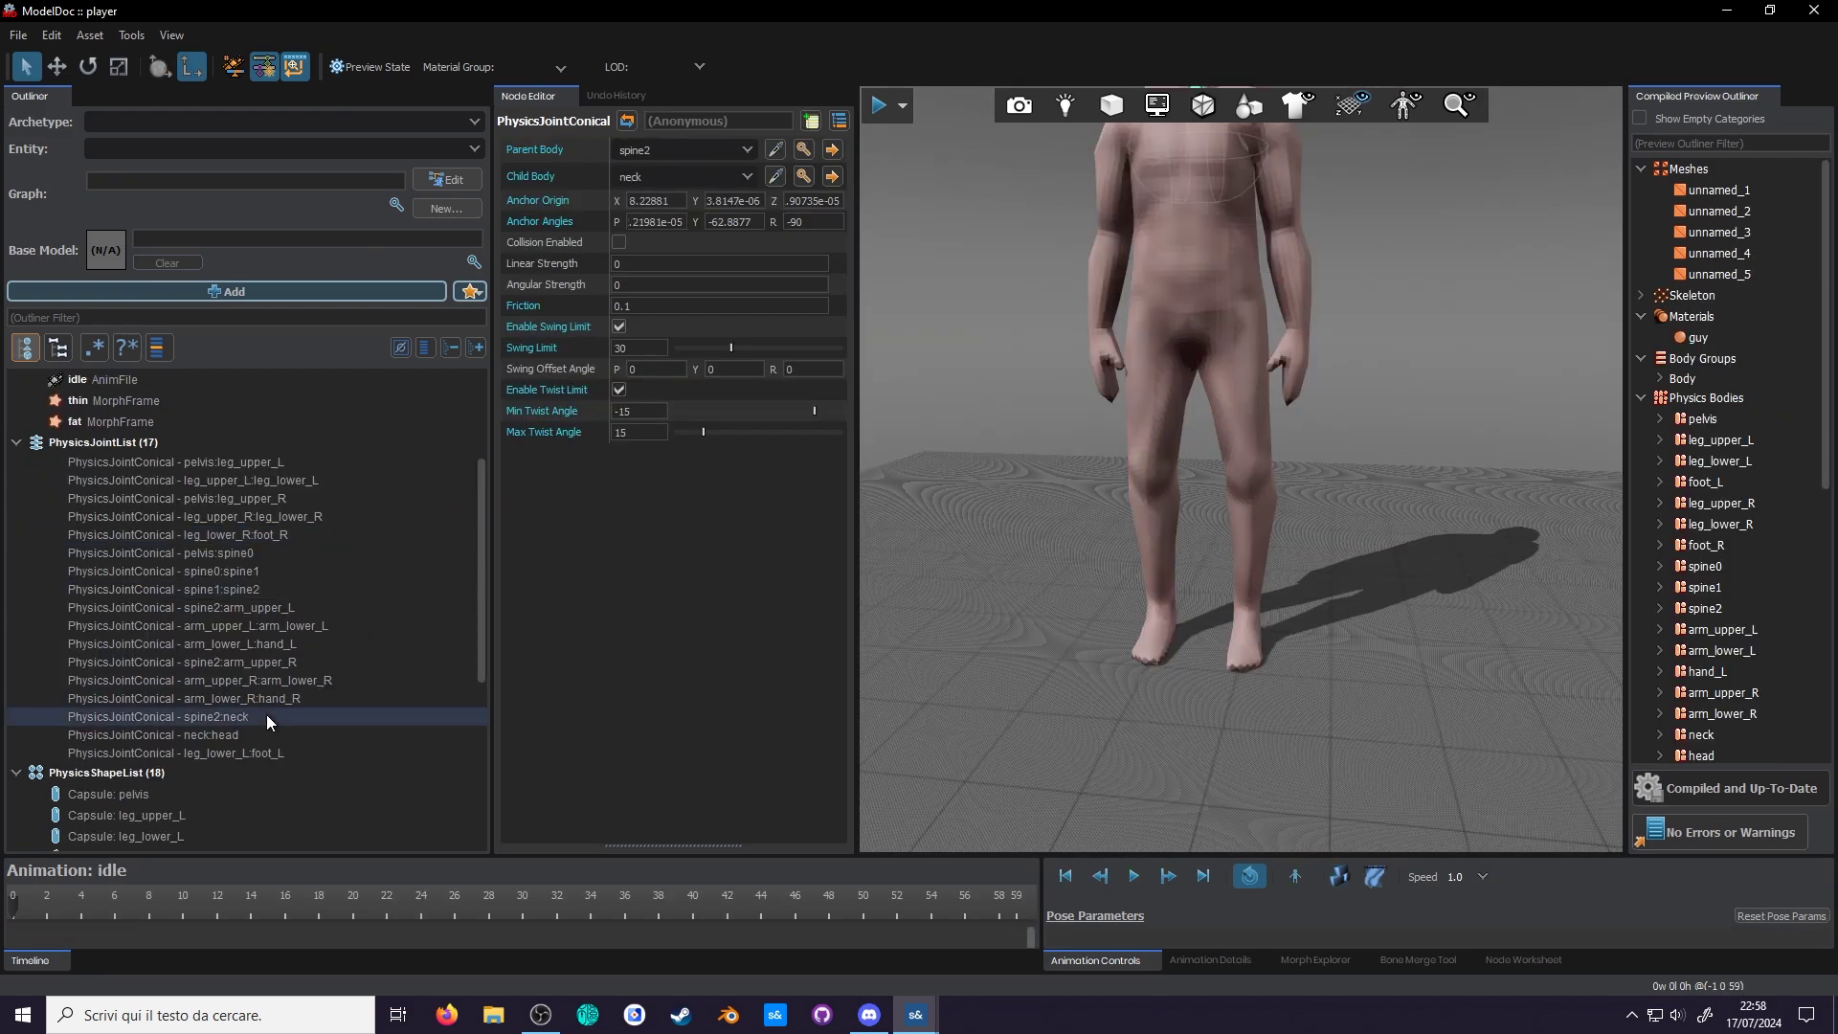
# Step: Inspect the player model's conical joints at the hands, arms, spine and head to review their anchors and limit cones
pyautogui.click(269, 696)
pyautogui.click(268, 646)
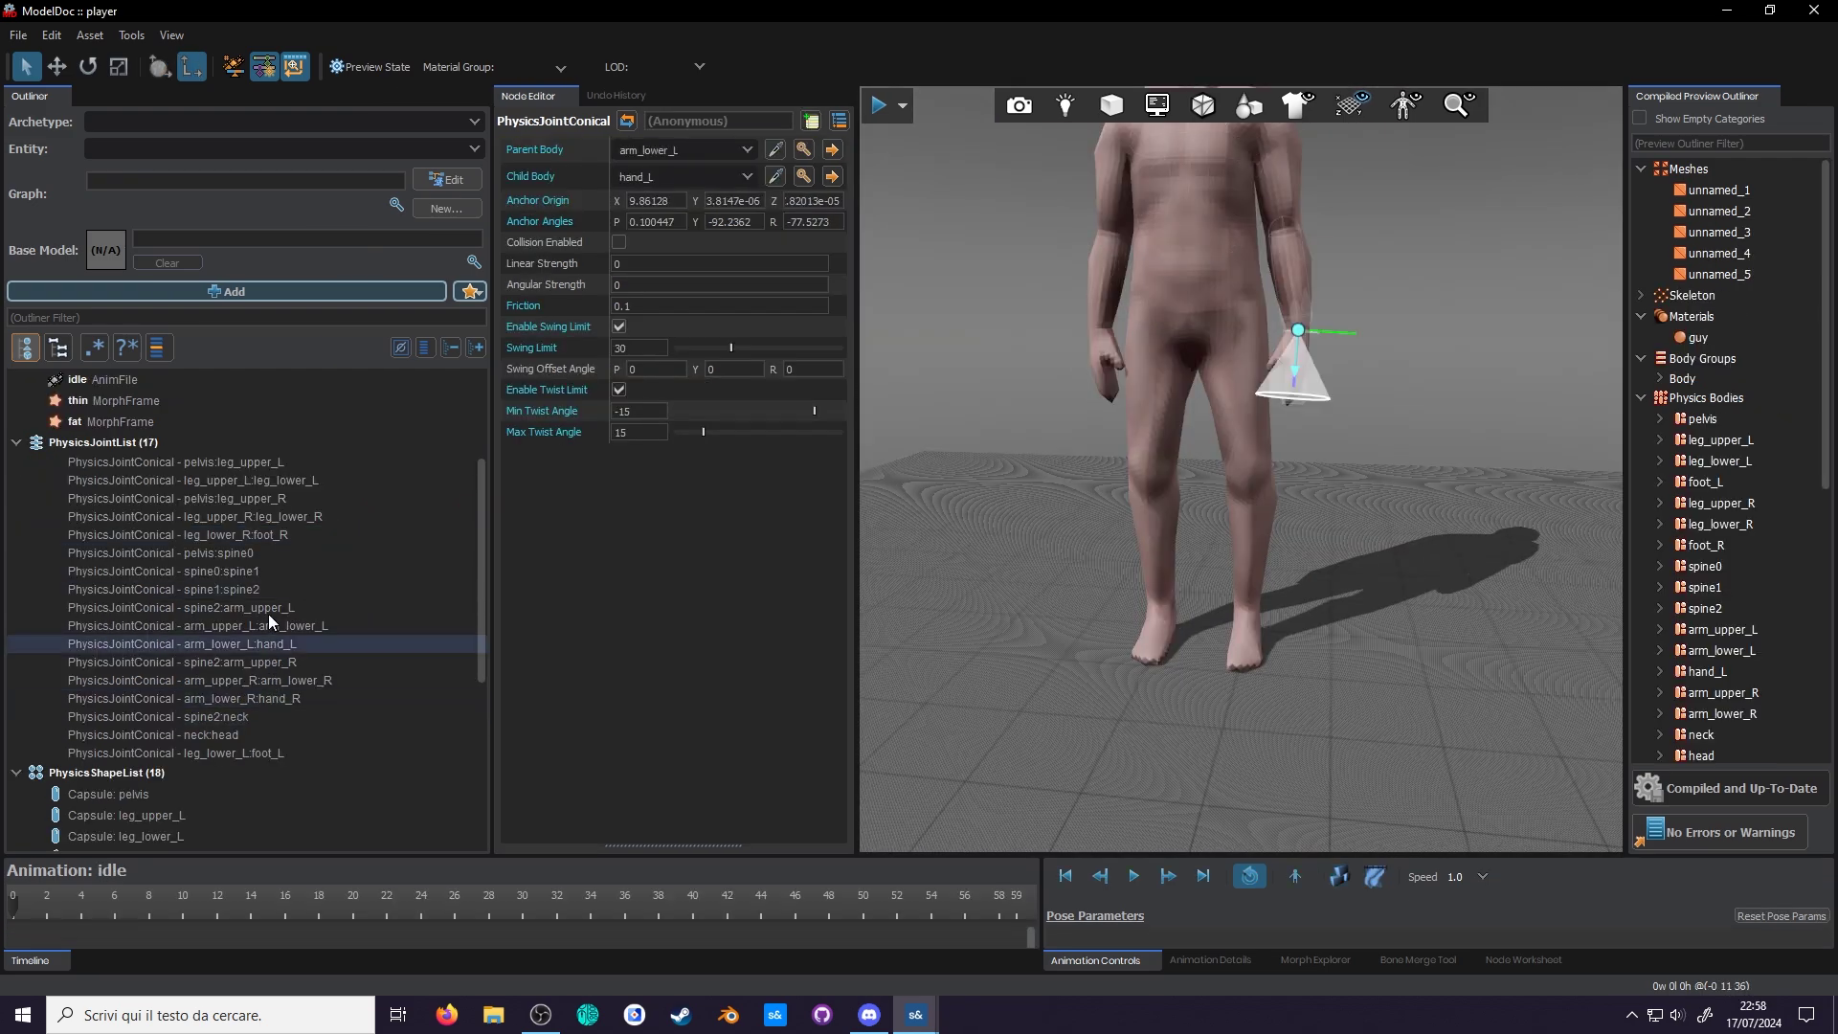
pyautogui.click(268, 607)
pyautogui.click(234, 570)
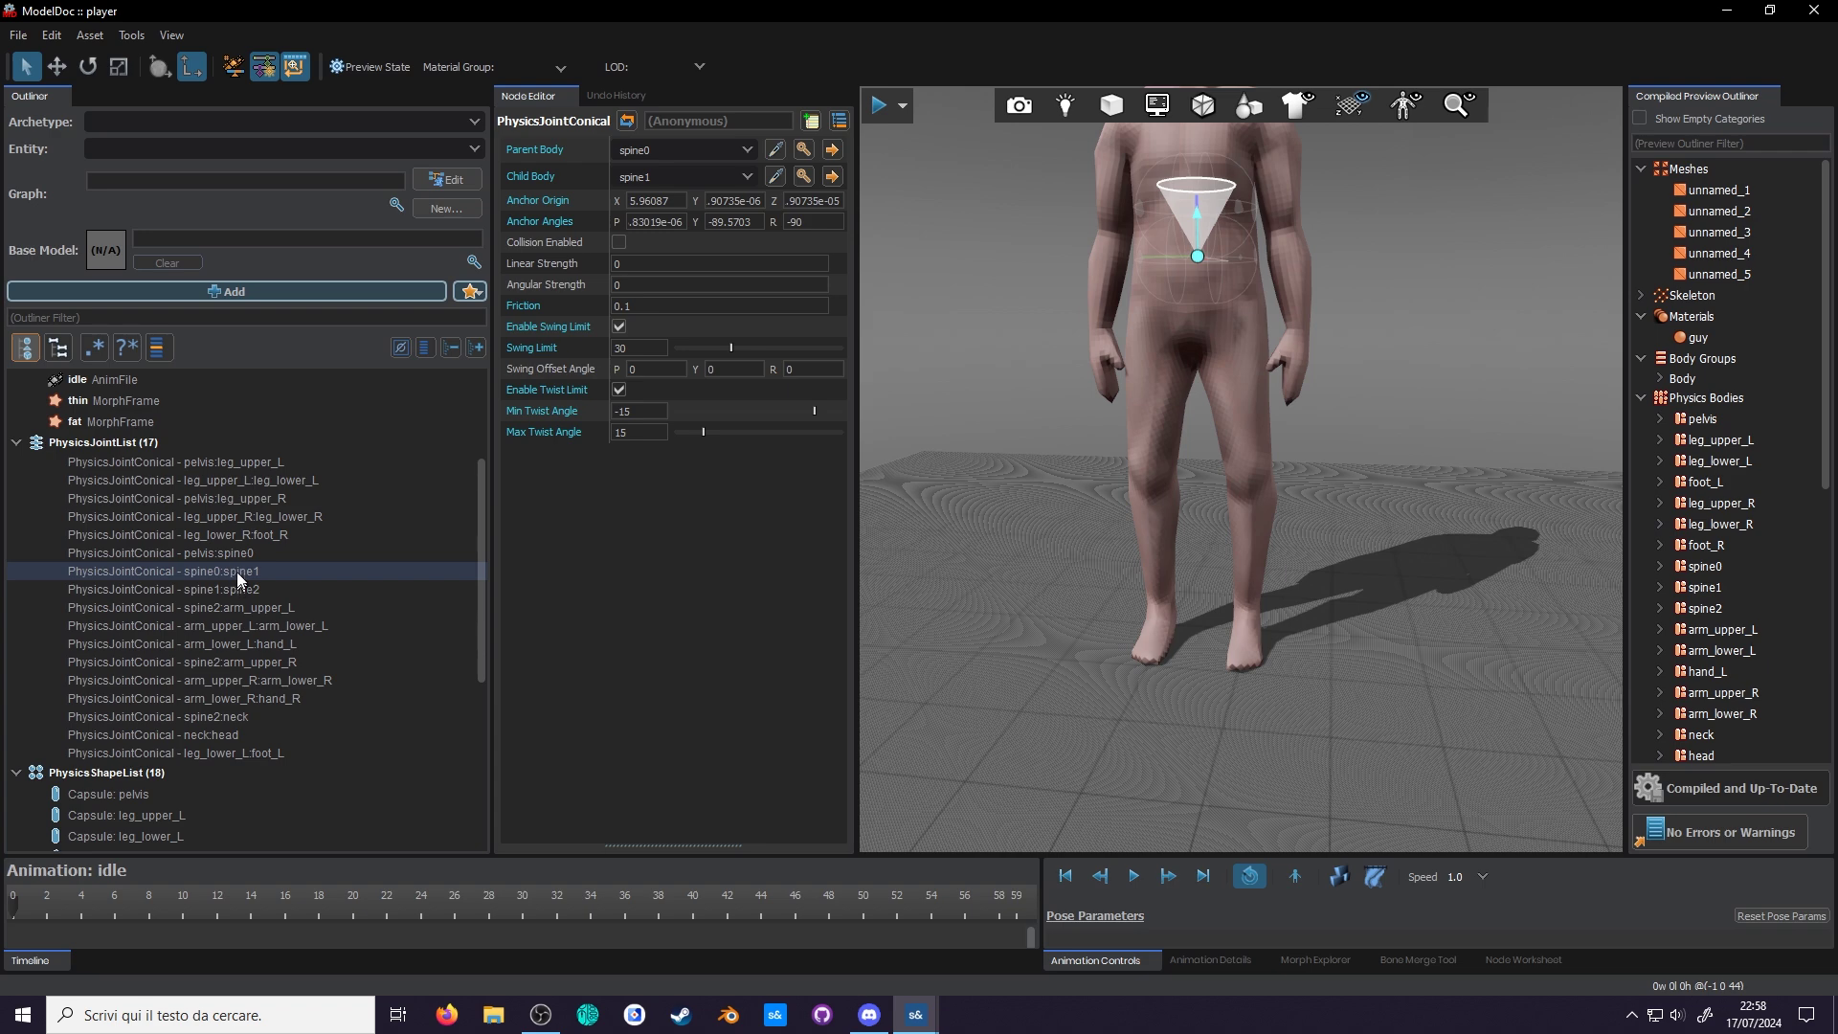
pyautogui.click(268, 680)
pyautogui.click(262, 641)
pyautogui.click(253, 590)
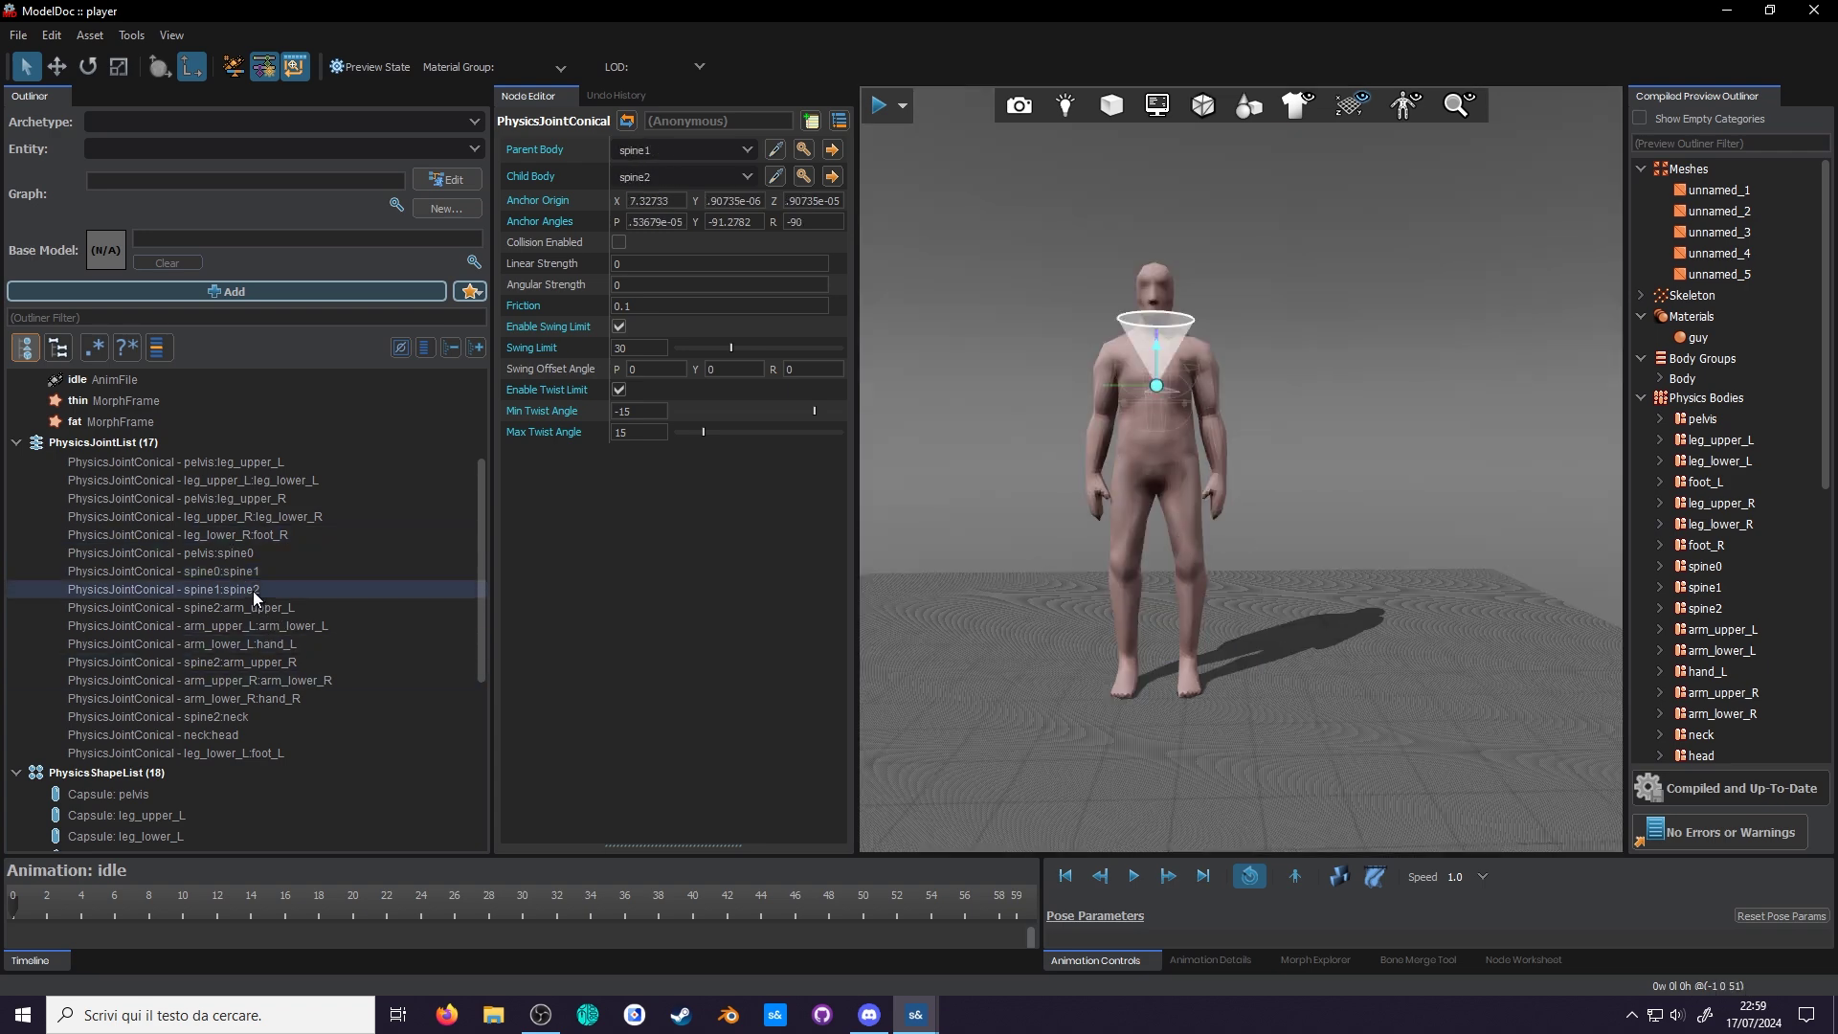
pyautogui.keyDown('shift'); pyautogui.click(255, 553); pyautogui.keyUp('shift')
pyautogui.click(268, 698)
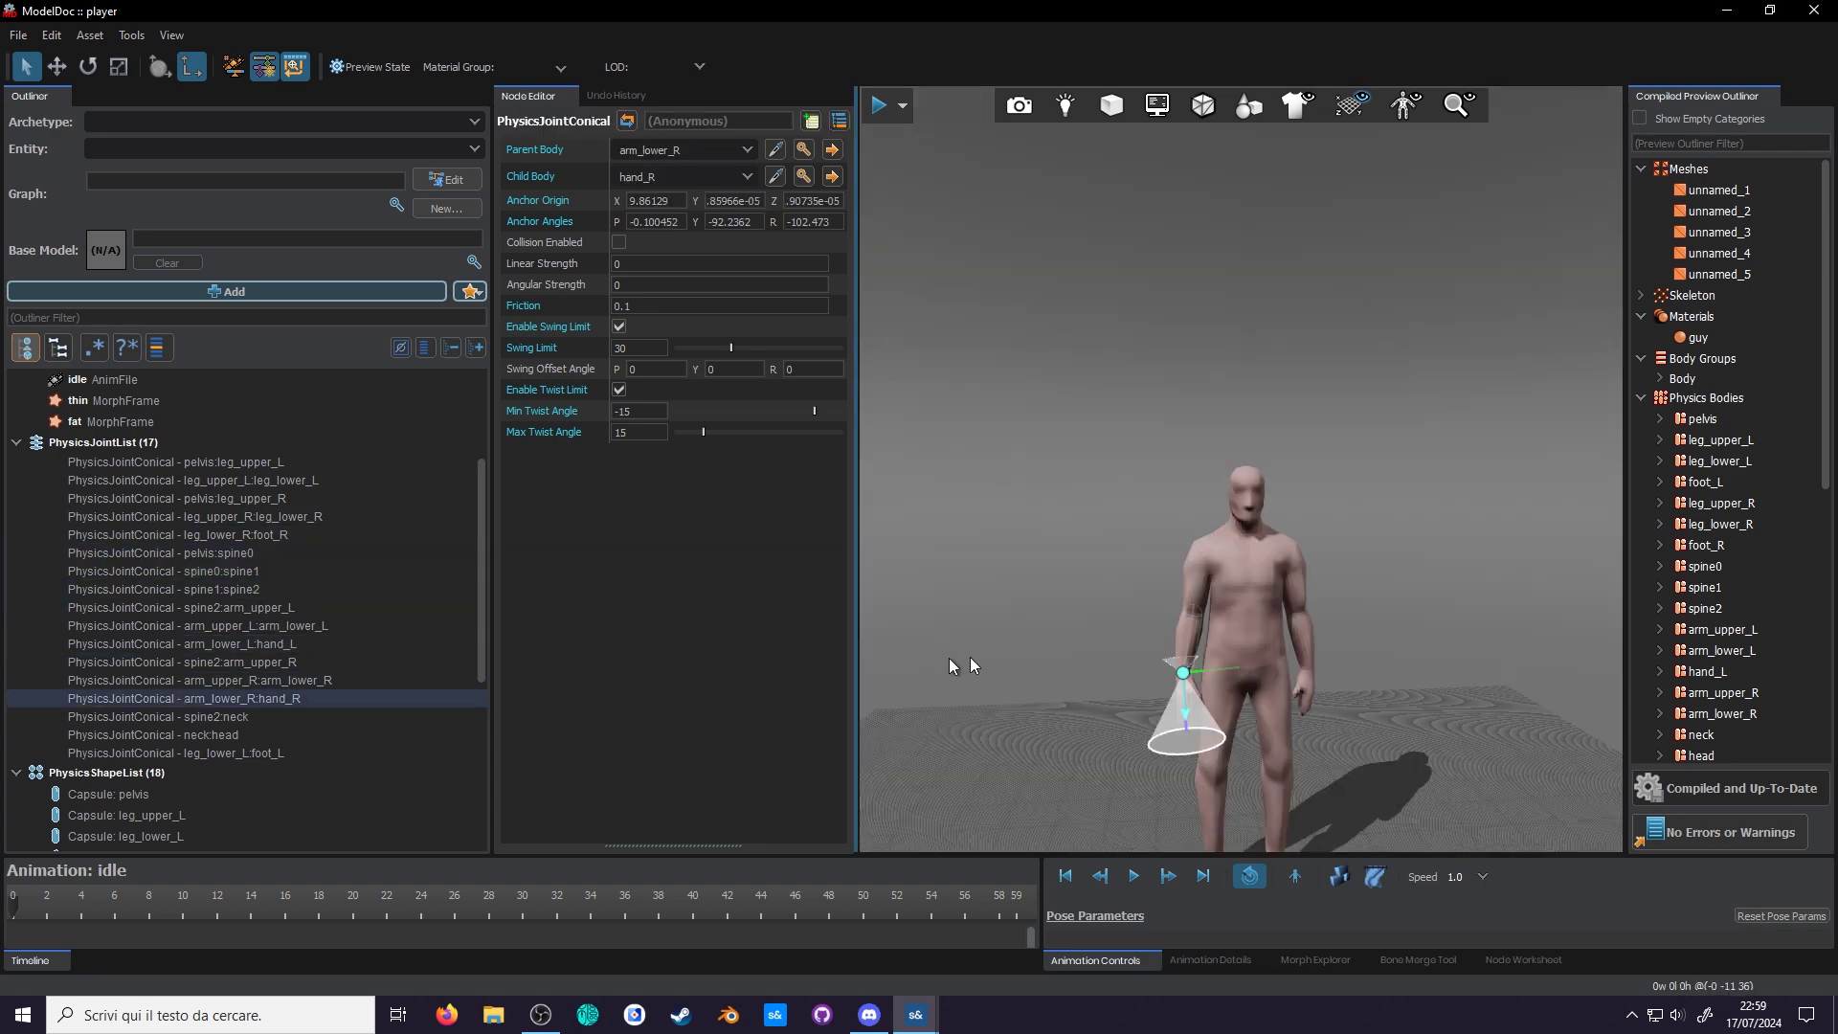
pyautogui.click(326, 736)
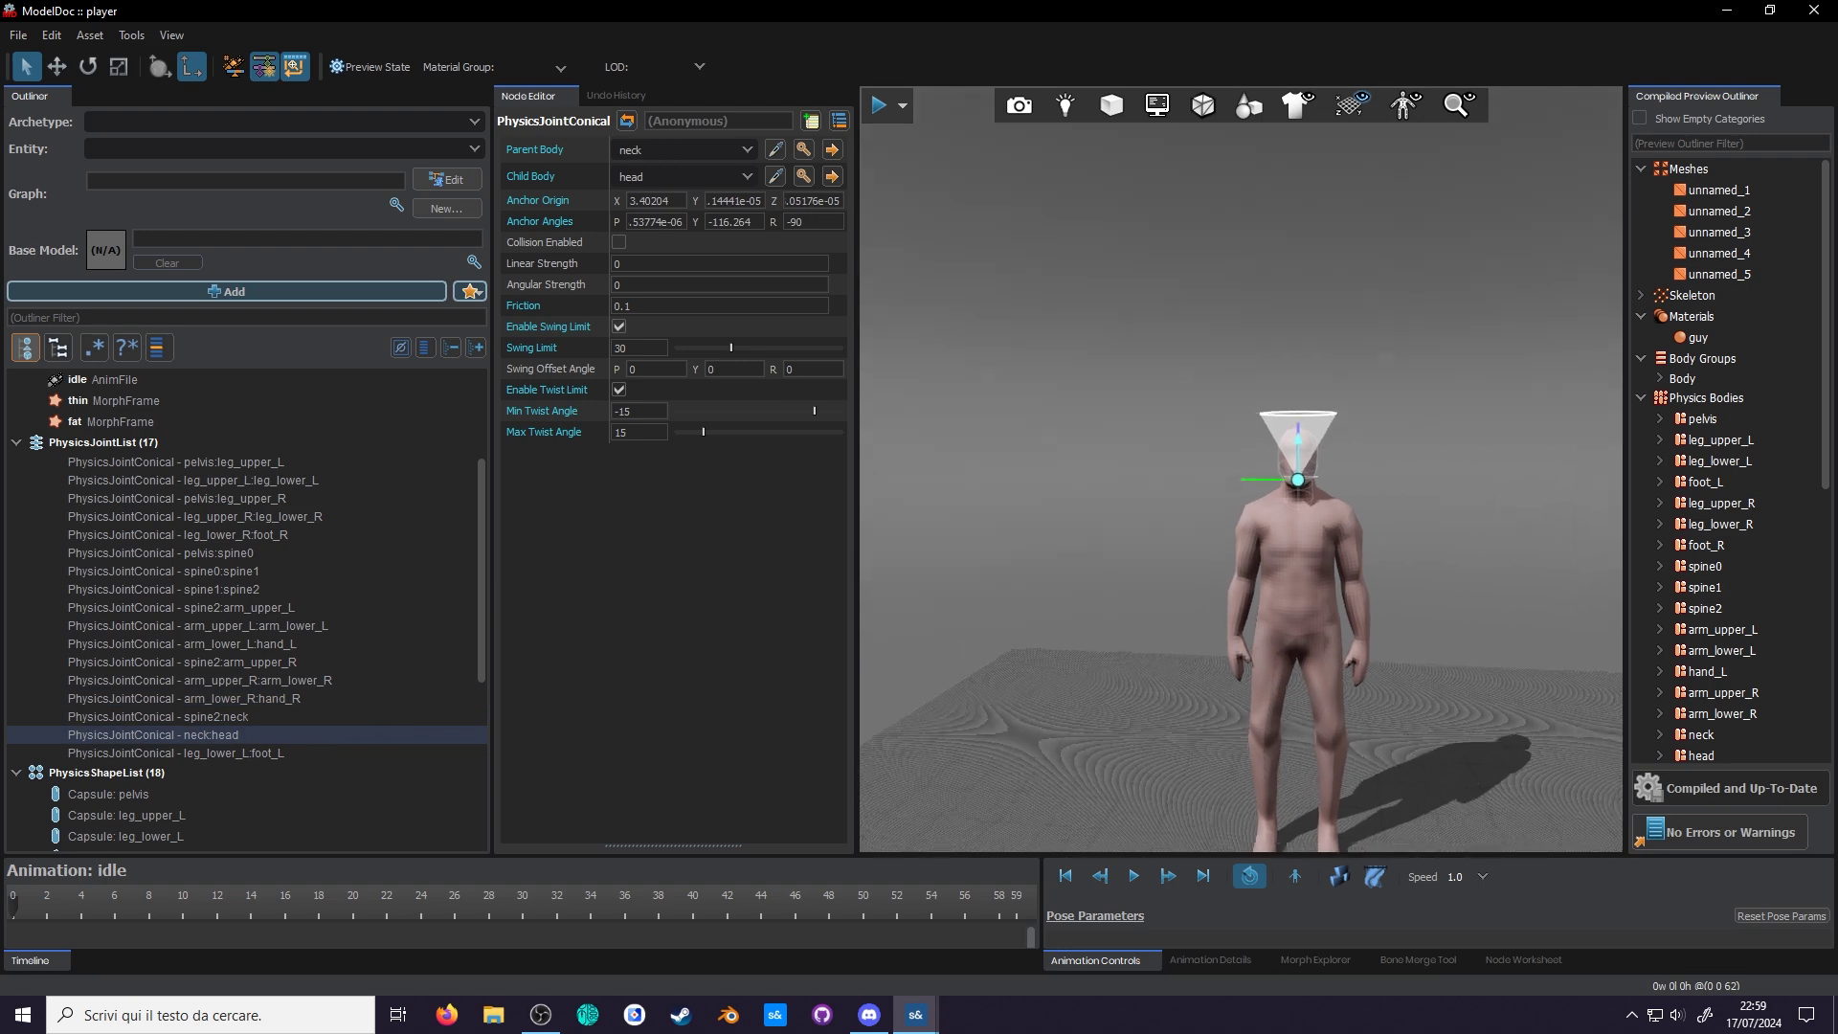